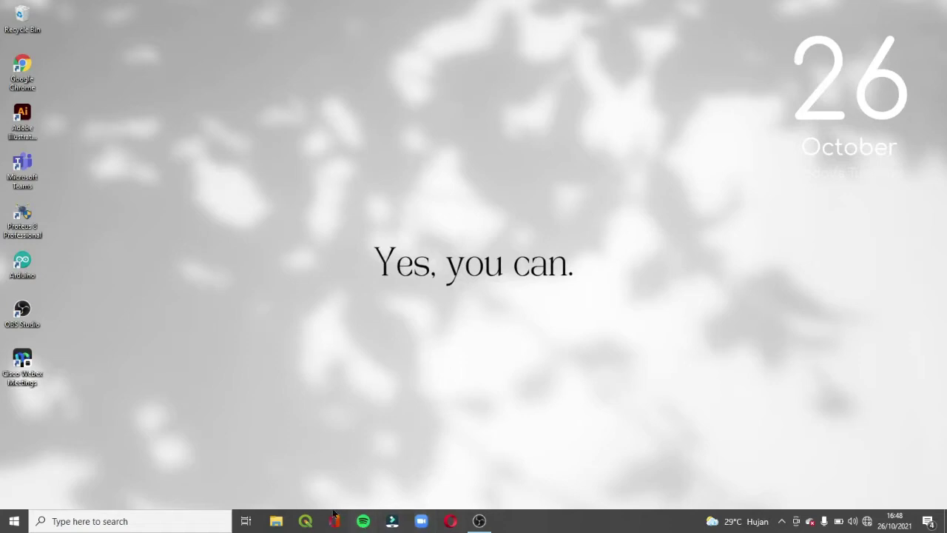
# Launch ArcMap 10.6.1 from the desktop by searching for "arc".
pyautogui.click(186, 521)
pyautogui.write('arc')
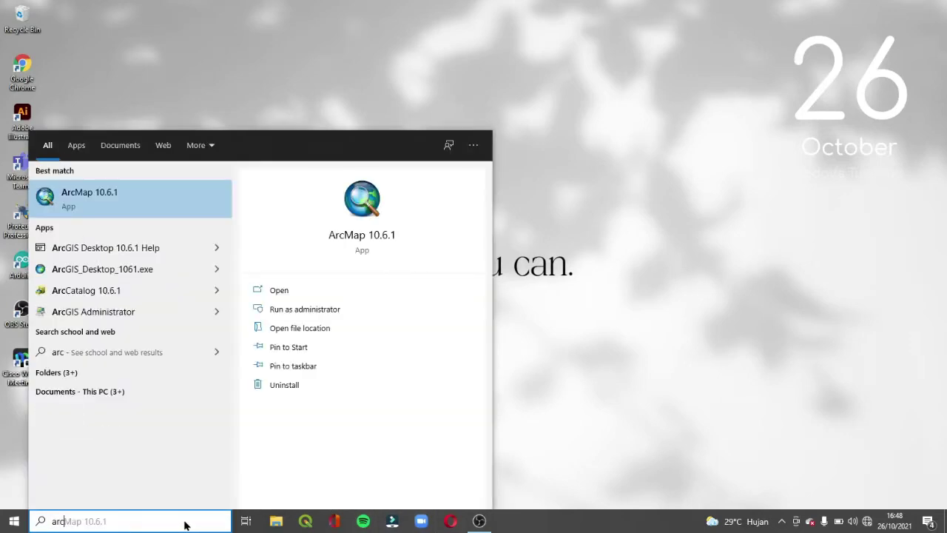
pyautogui.click(289, 292)
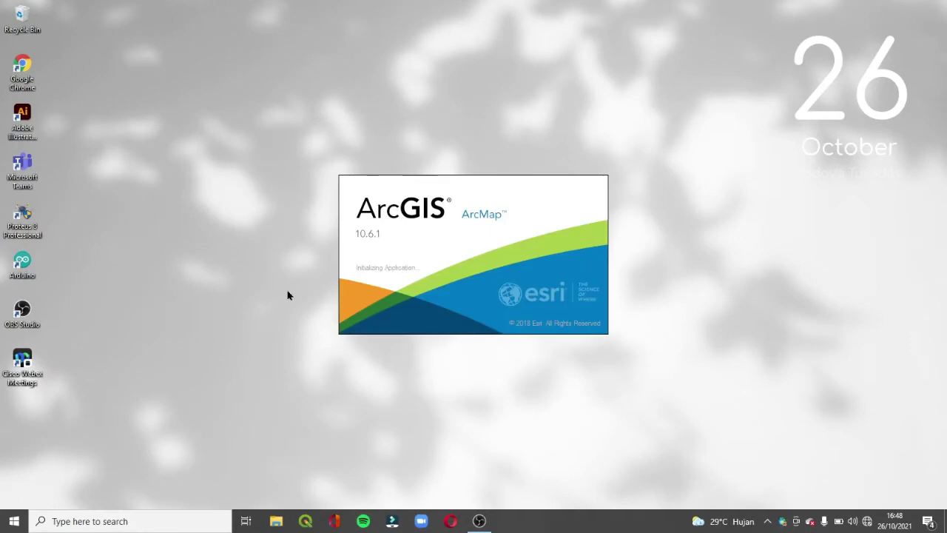
# Connect the computer to the asrama14 Wi-Fi network while ArcMap loads.
pyautogui.click(867, 521)
pyautogui.click(817, 196)
pyautogui.click(885, 238)
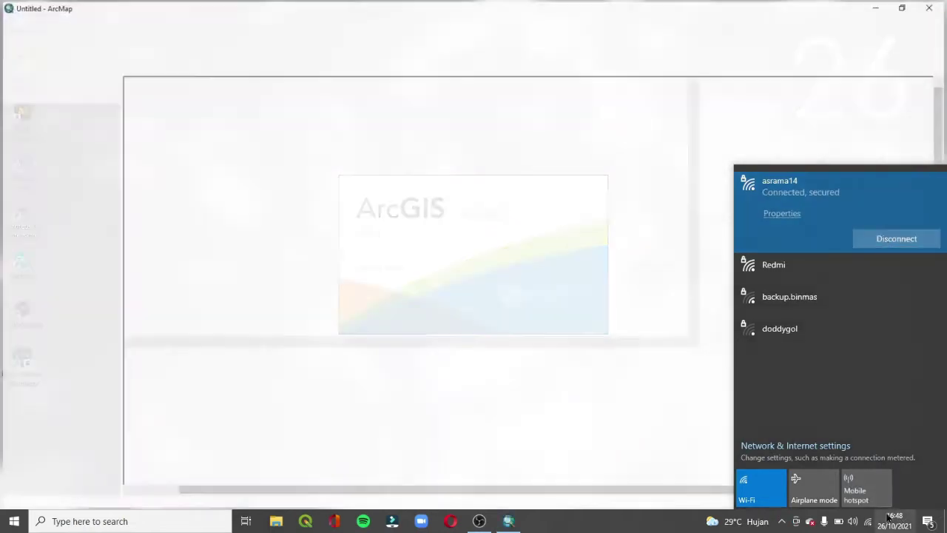
pyautogui.click(869, 524)
# Create a new map from the ISO A4 Landscape page template and switch it to data view.
pyautogui.moveTo(702, 182); pyautogui.dragTo(703, 234)
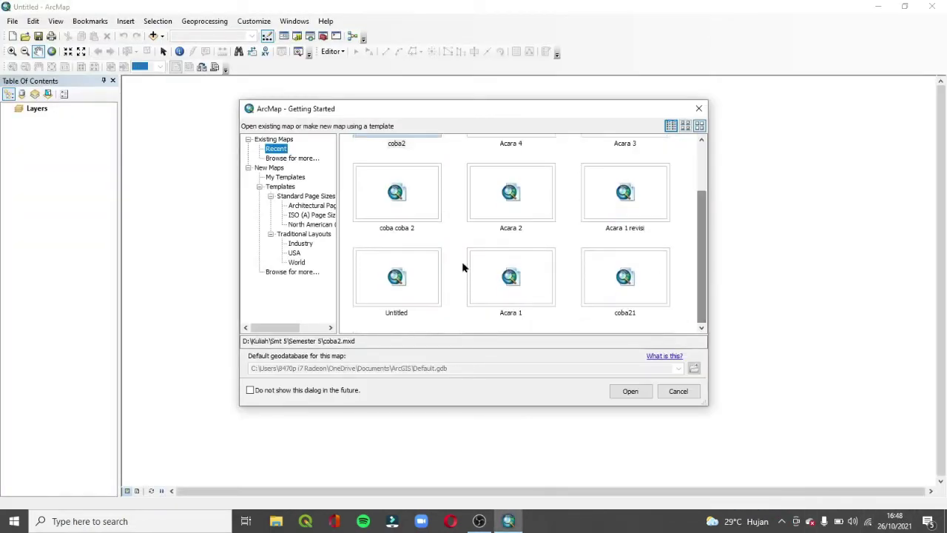
pyautogui.click(305, 217)
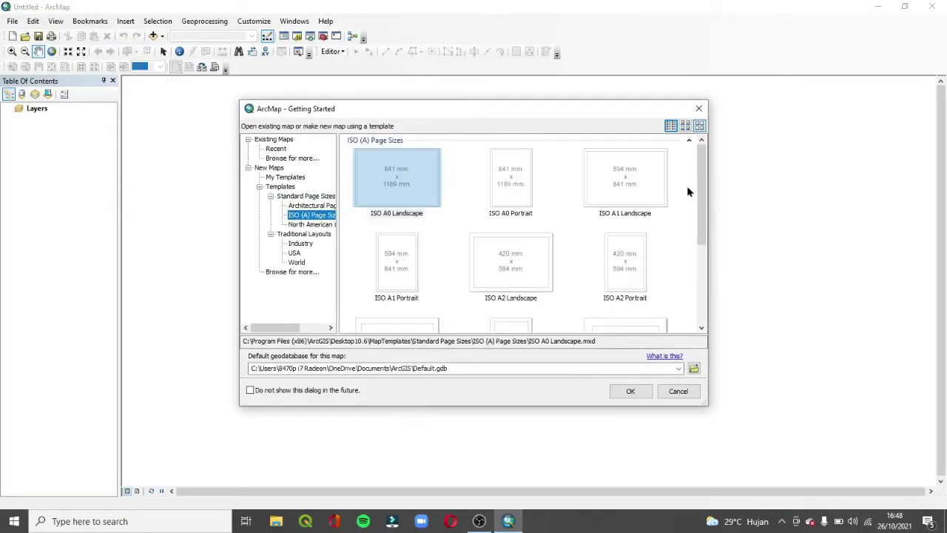
pyautogui.scroll(-3, 656, 255)
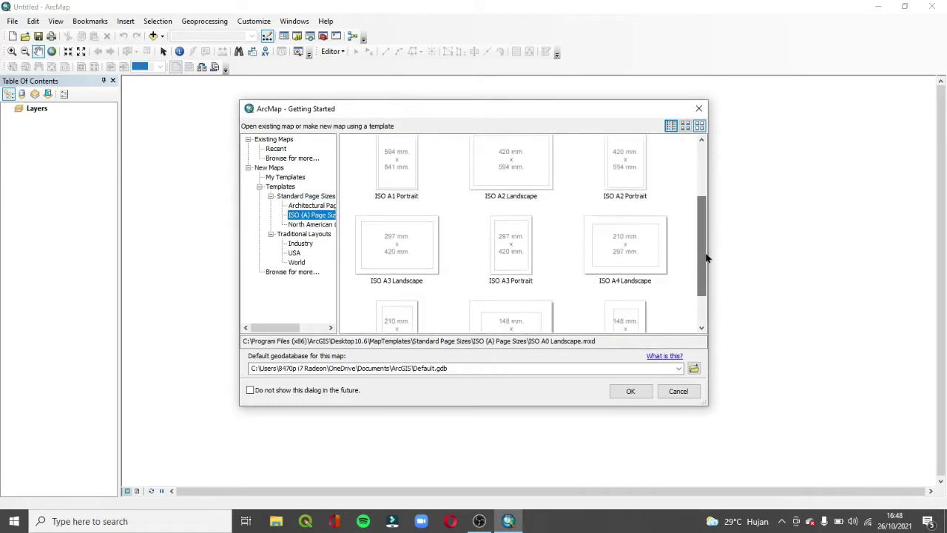
pyautogui.doubleClick(629, 249)
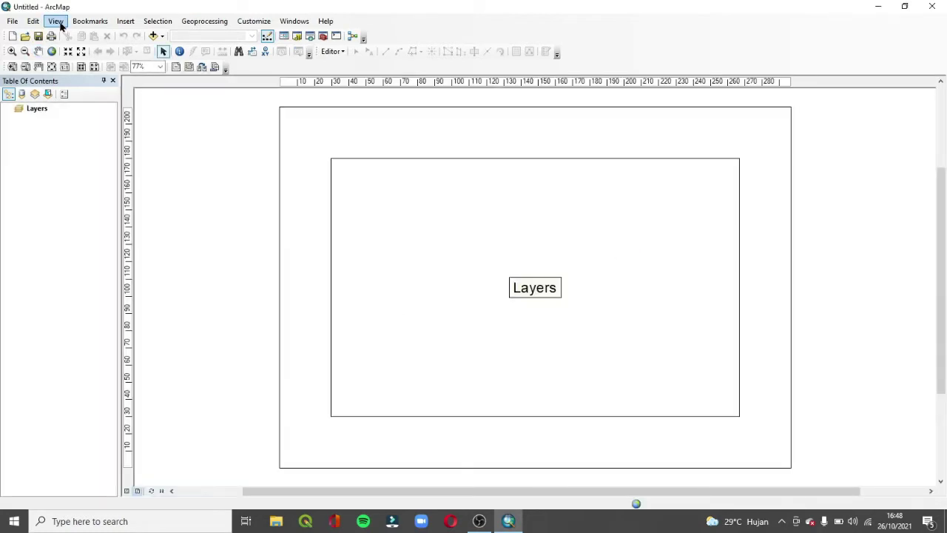
pyautogui.click(56, 21)
pyautogui.click(66, 34)
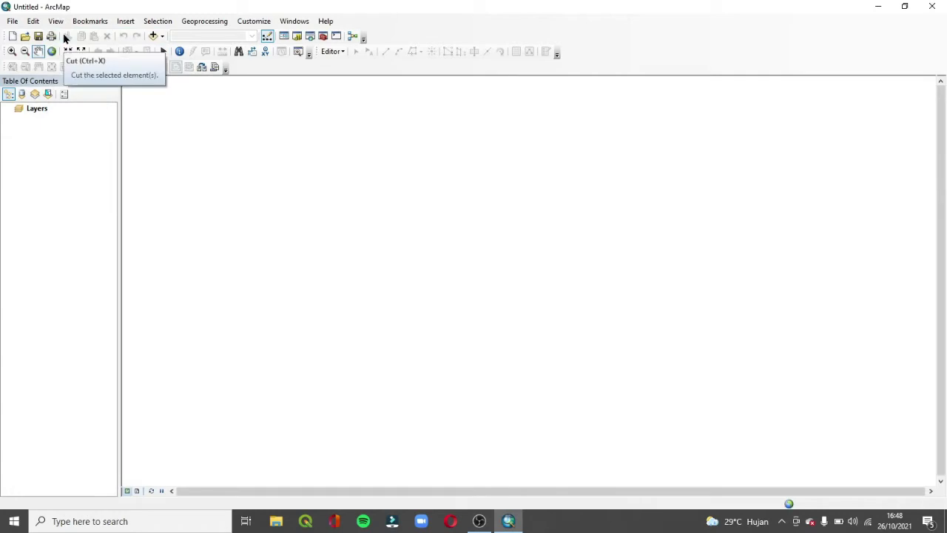
# Add the ADMINISTRASIDESA_AR_25K.shp and KONTUR_LN_25K.shp shapefiles from the Praktikum folder to the map.
pyautogui.click(153, 36)
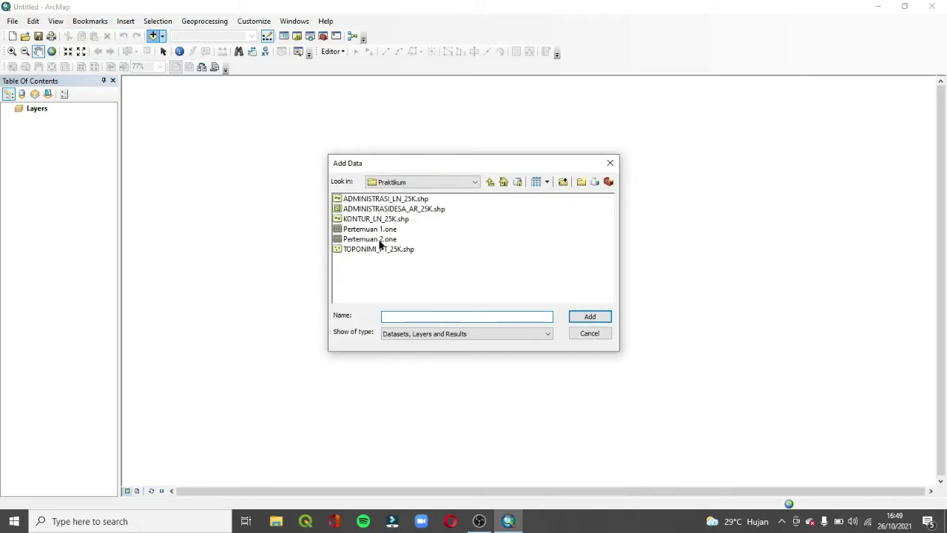
pyautogui.click(417, 209)
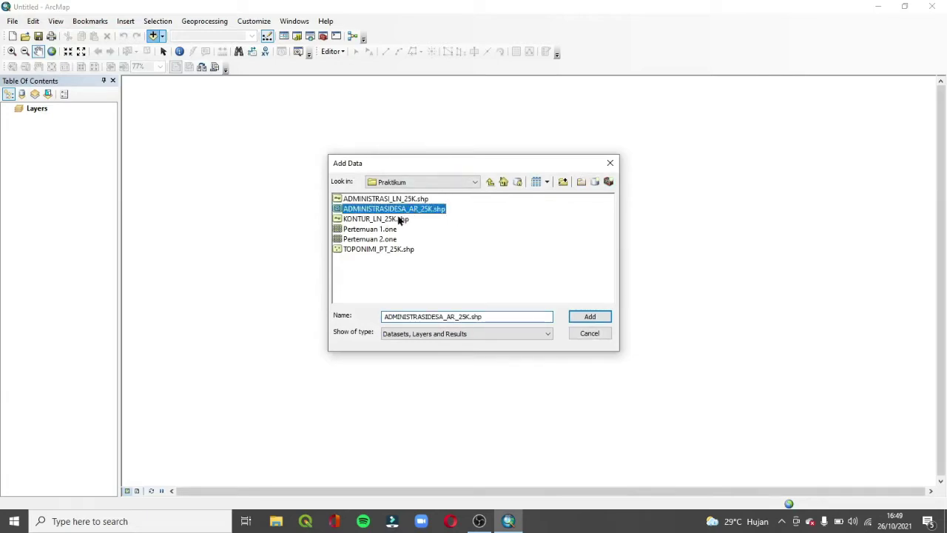
pyautogui.keyDown('ctrl'); pyautogui.click(400, 219); pyautogui.keyUp('ctrl')
pyautogui.click(597, 319)
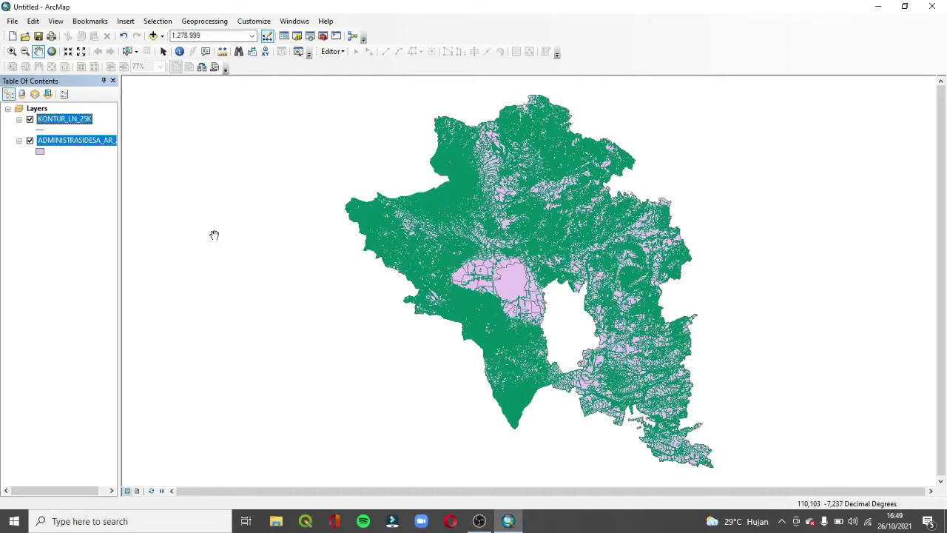
pyautogui.moveTo(278, 165); pyautogui.dragTo(264, 165)
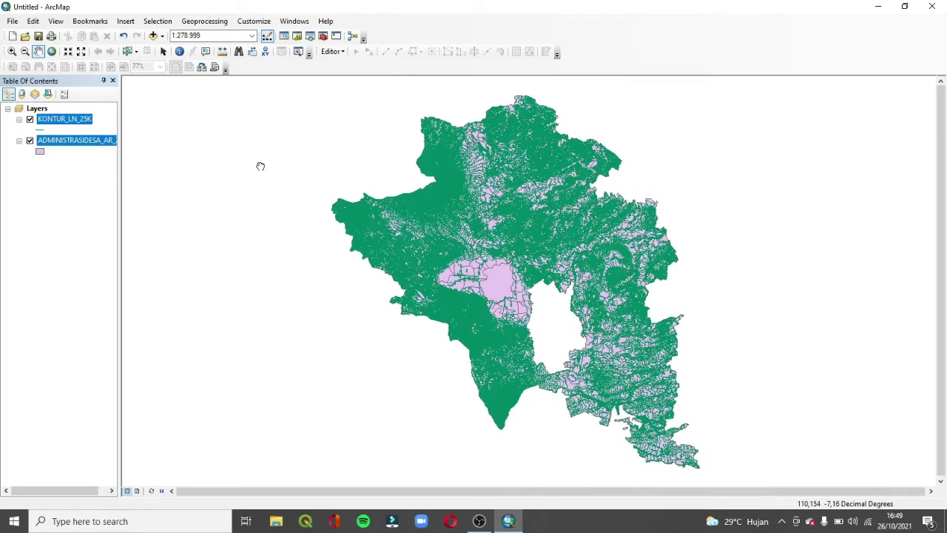
pyautogui.click(35, 109)
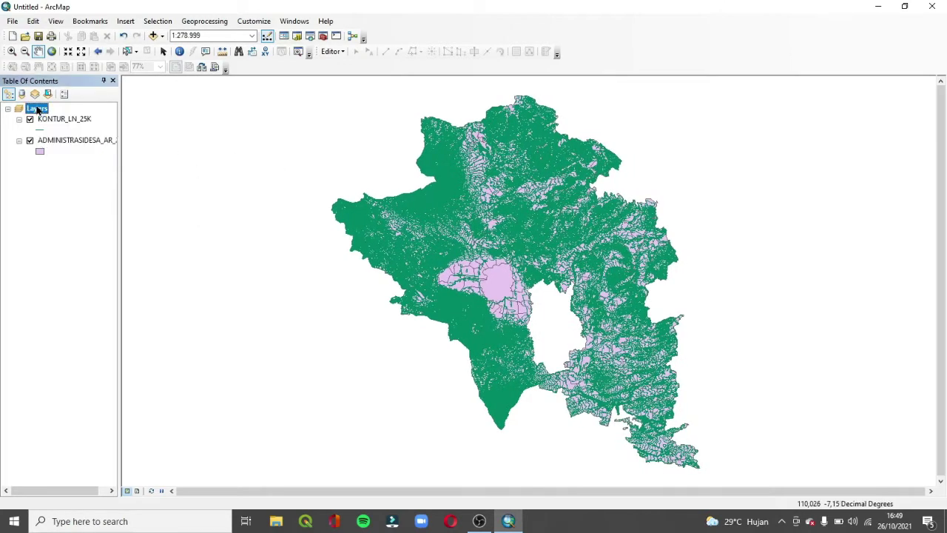
pyautogui.rightClick(35, 108)
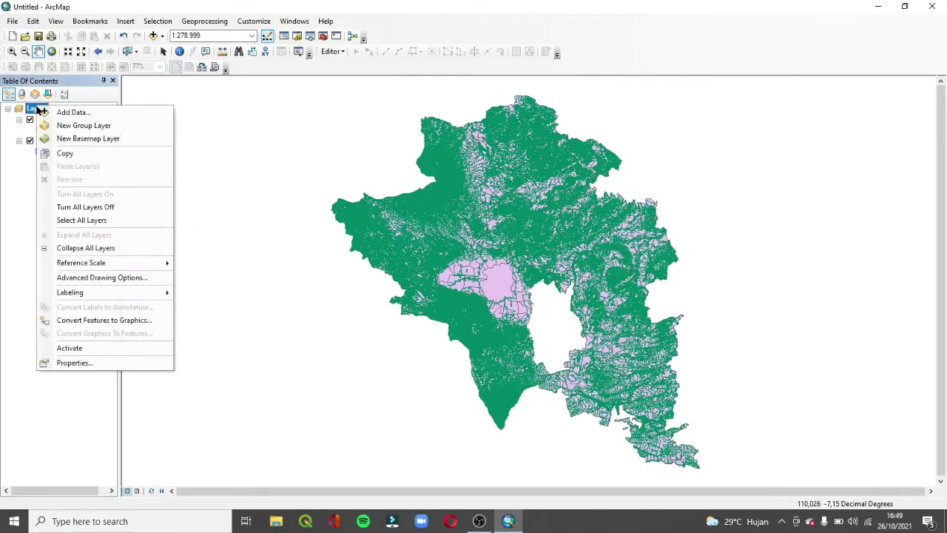
pyautogui.click(81, 364)
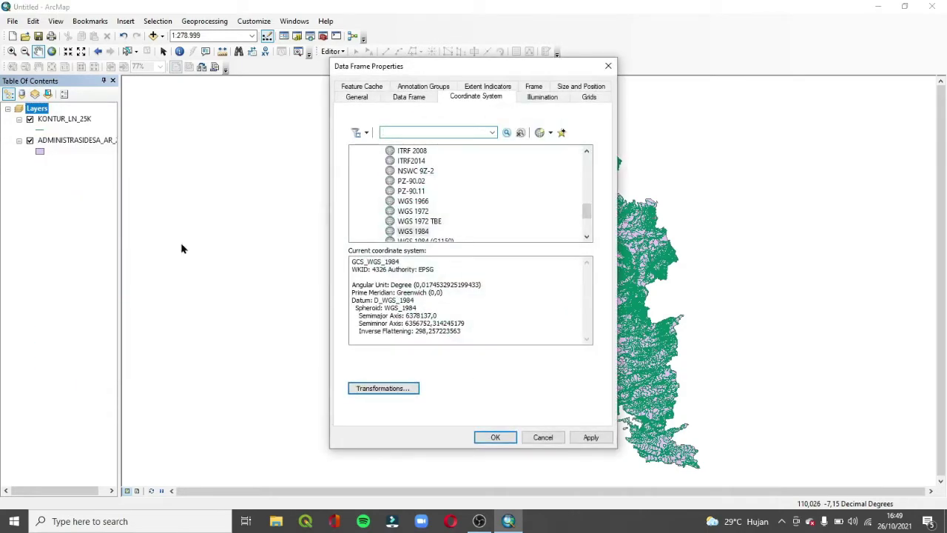
pyautogui.click(374, 97)
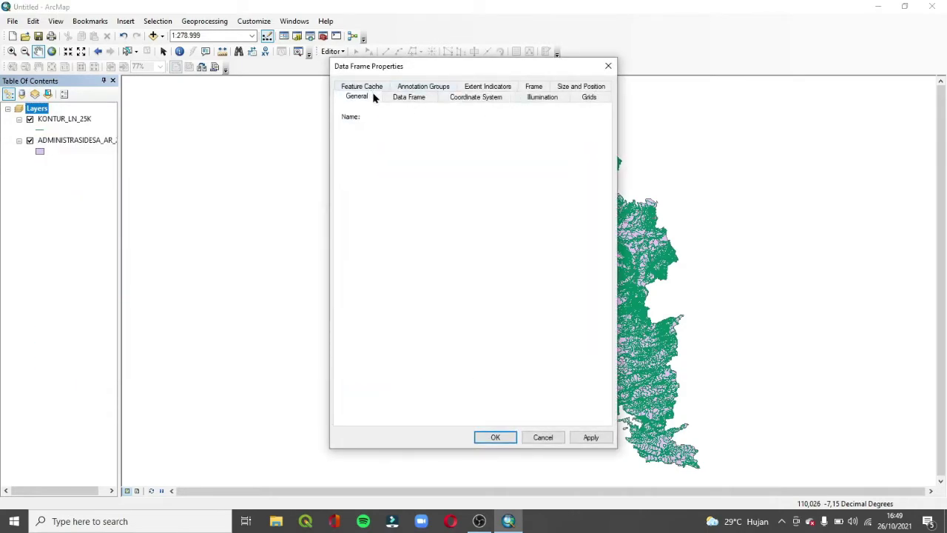
pyautogui.click(608, 66)
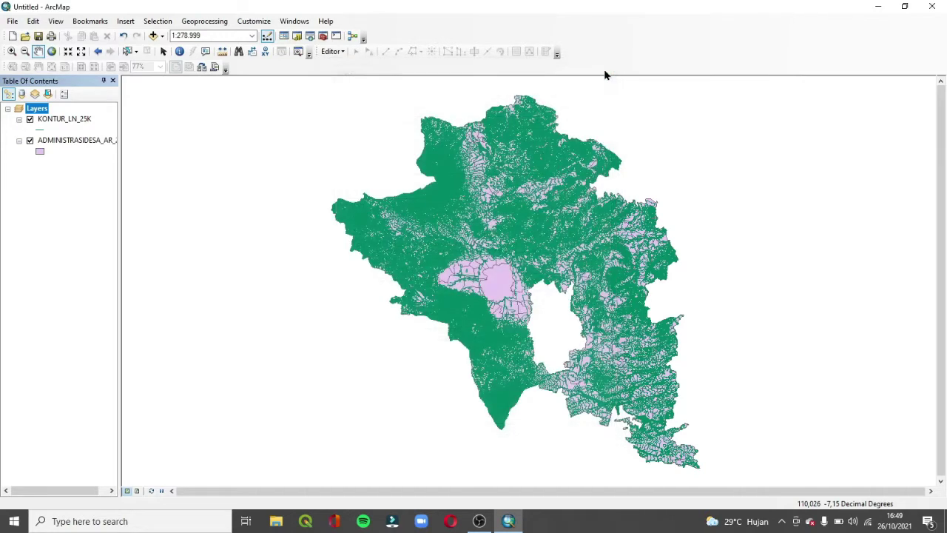
# Open the coordinate system settings of the Layers data frame and expand the projected coordinate systems.
pyautogui.rightClick(41, 111)
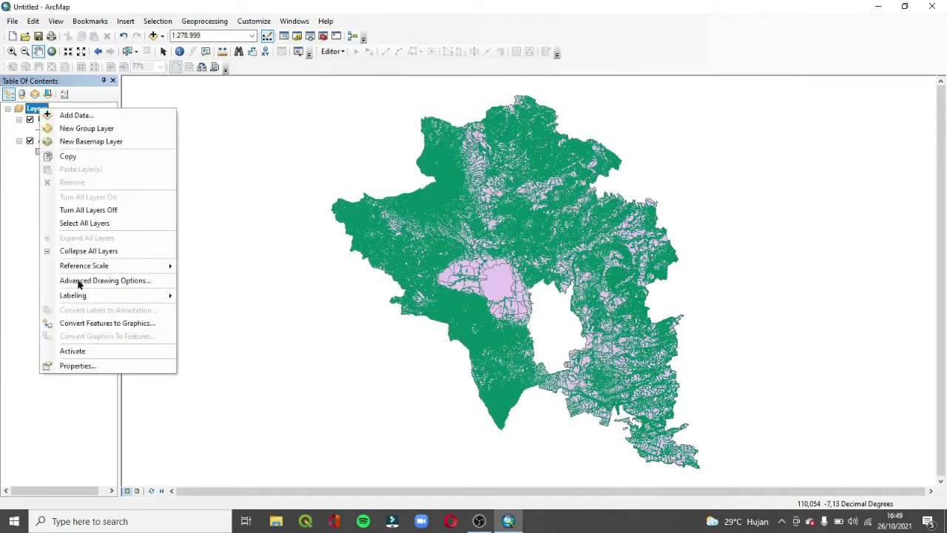
pyautogui.click(108, 370)
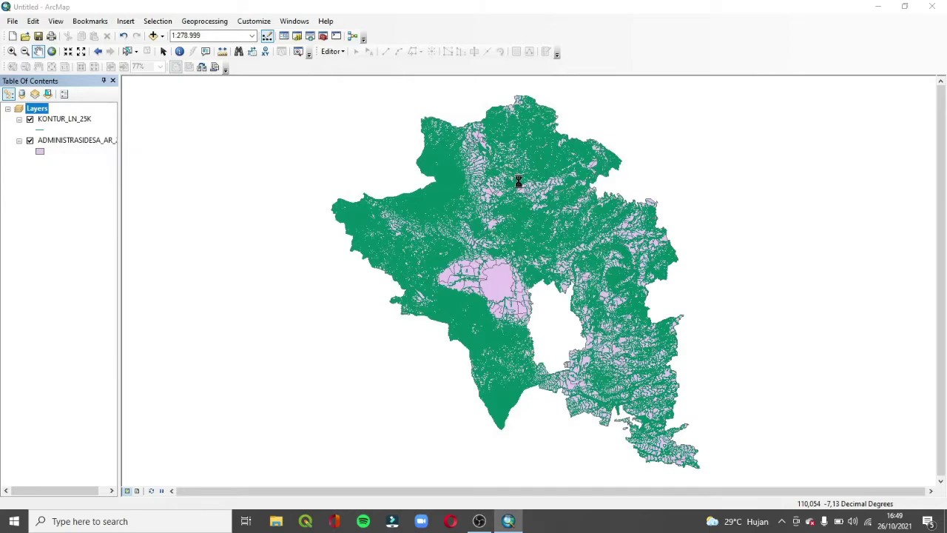
pyautogui.click(491, 99)
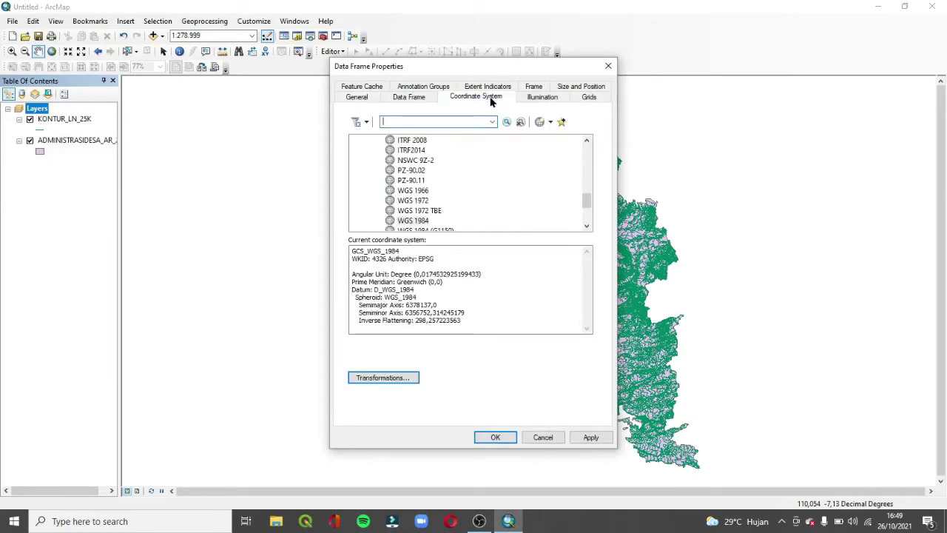
pyautogui.moveTo(587, 201); pyautogui.dragTo(587, 214)
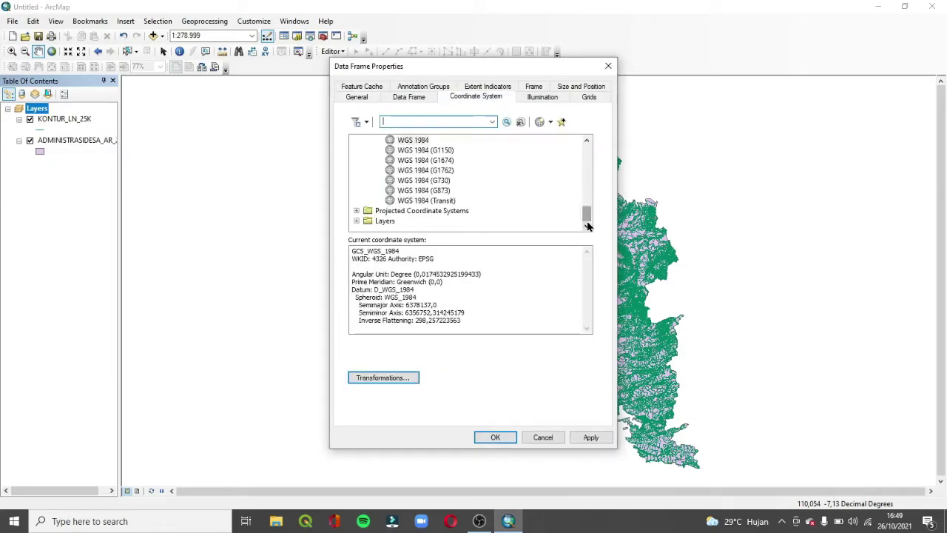
pyautogui.click(356, 211)
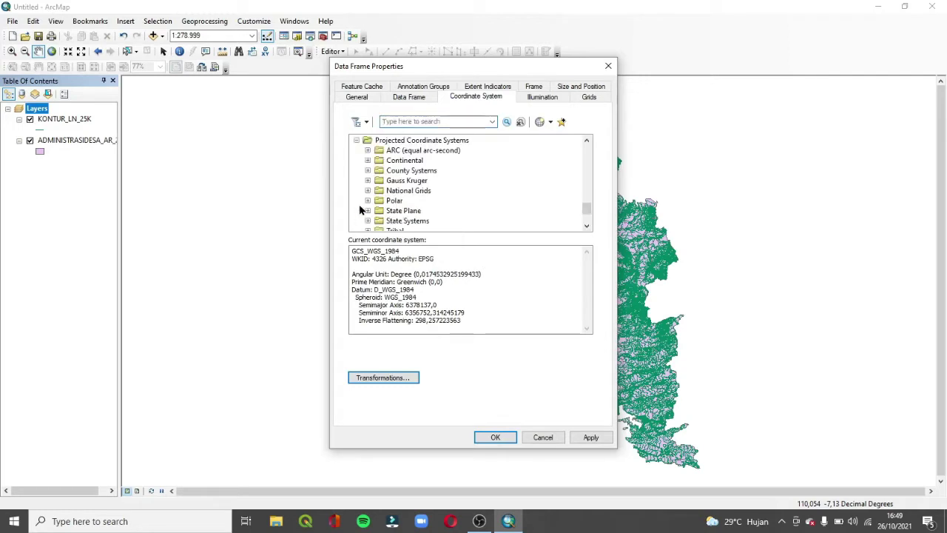
pyautogui.moveTo(588, 208); pyautogui.dragTo(590, 146)
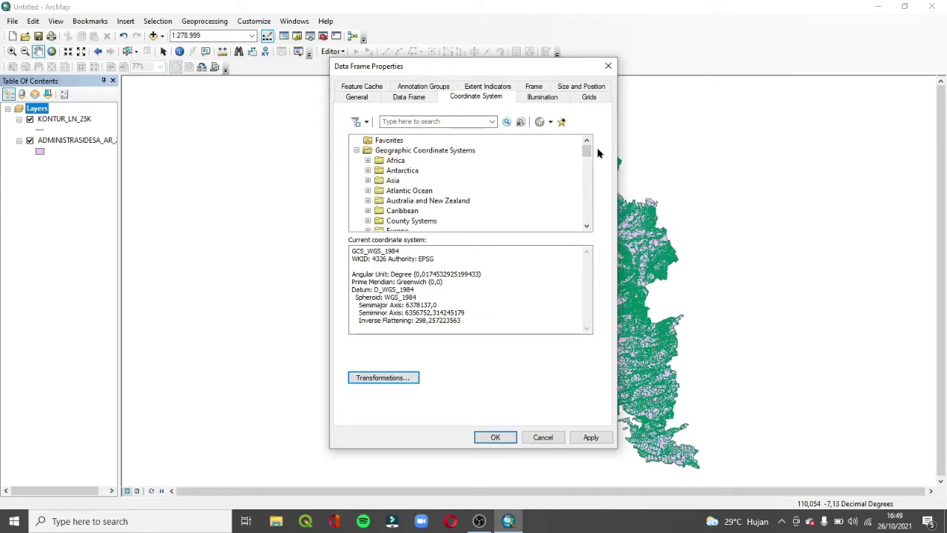
pyautogui.moveTo(587, 152); pyautogui.dragTo(586, 216)
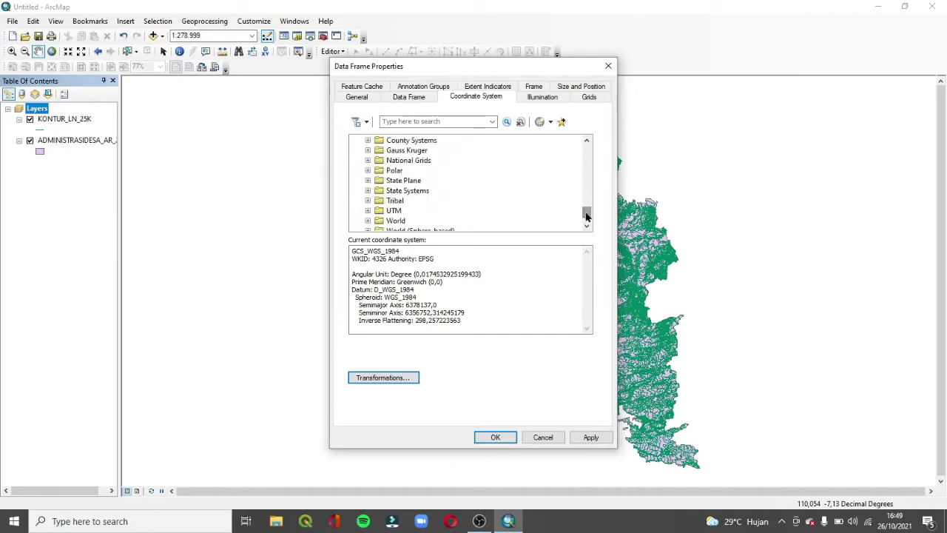
# Apply the UTM projection WGS 1984 UTM Zone 49S from the Southern Hemisphere group to the Layers data frame.
pyautogui.click(368, 212)
pyautogui.moveTo(588, 212); pyautogui.dragTo(586, 216)
pyautogui.click(379, 201)
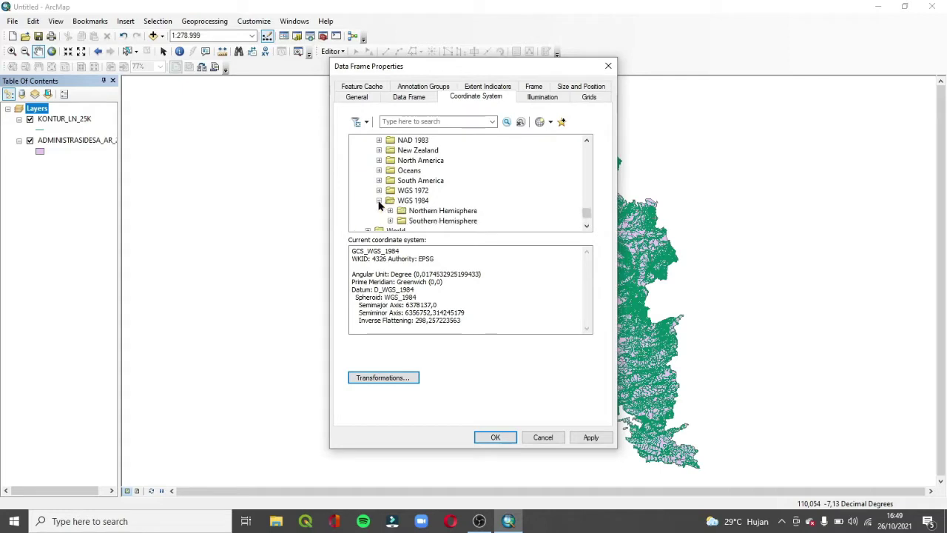
pyautogui.moveTo(586, 213); pyautogui.dragTo(586, 218)
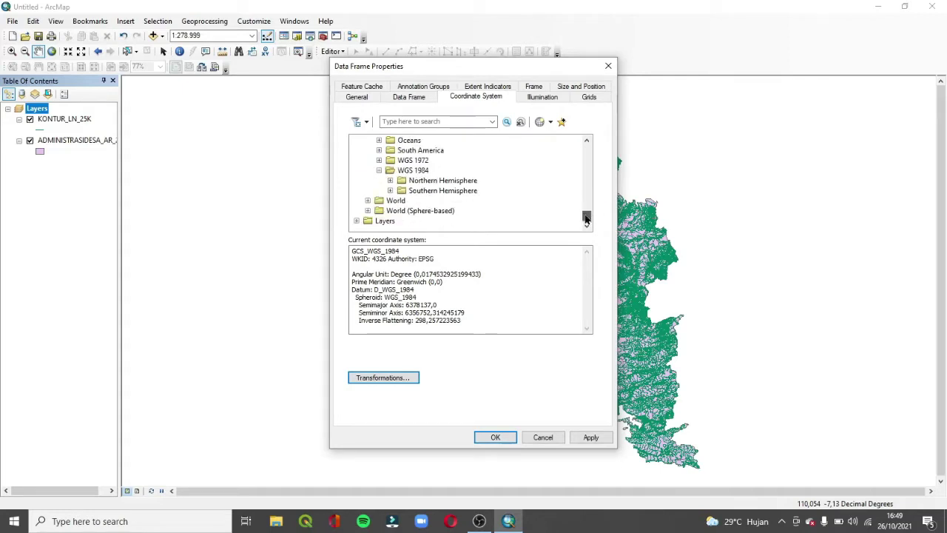
pyautogui.click(390, 191)
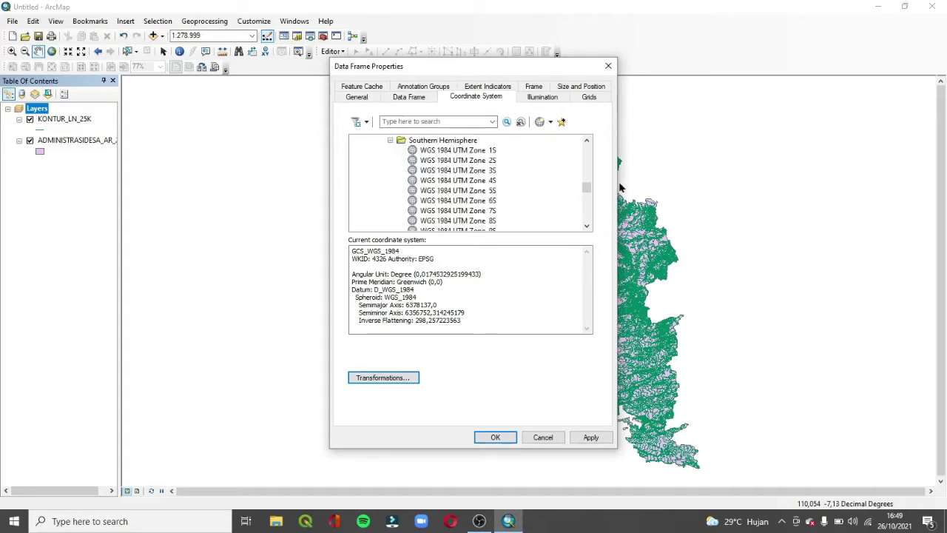
pyautogui.moveTo(587, 185); pyautogui.dragTo(587, 214)
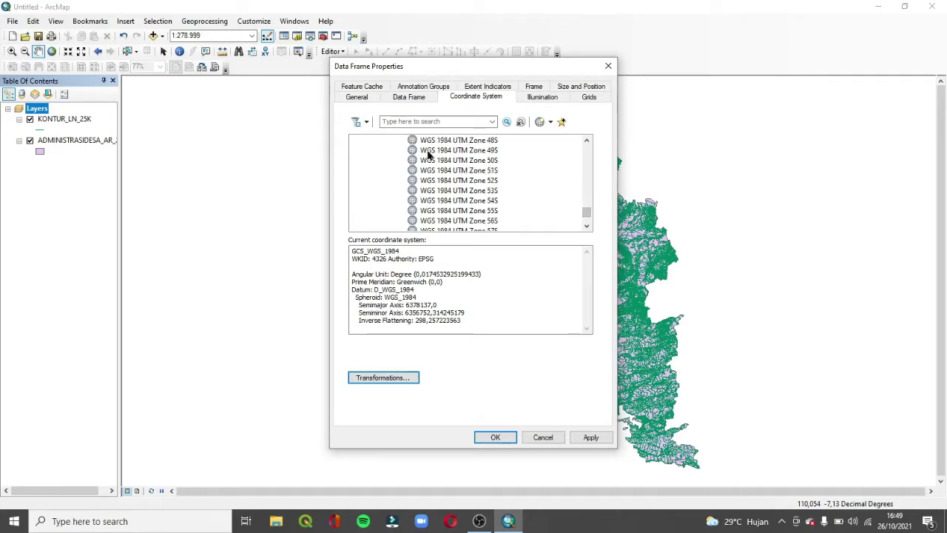
pyautogui.click(458, 151)
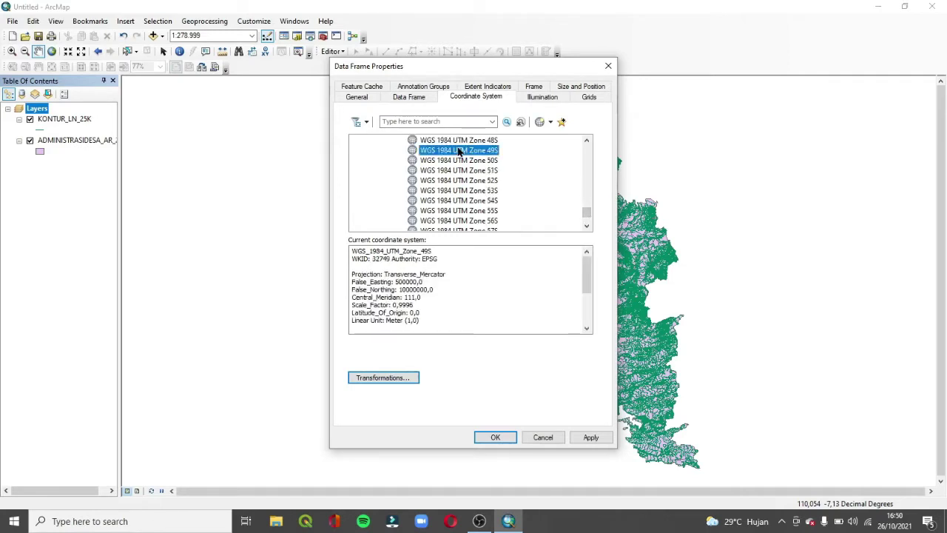
pyautogui.click(596, 438)
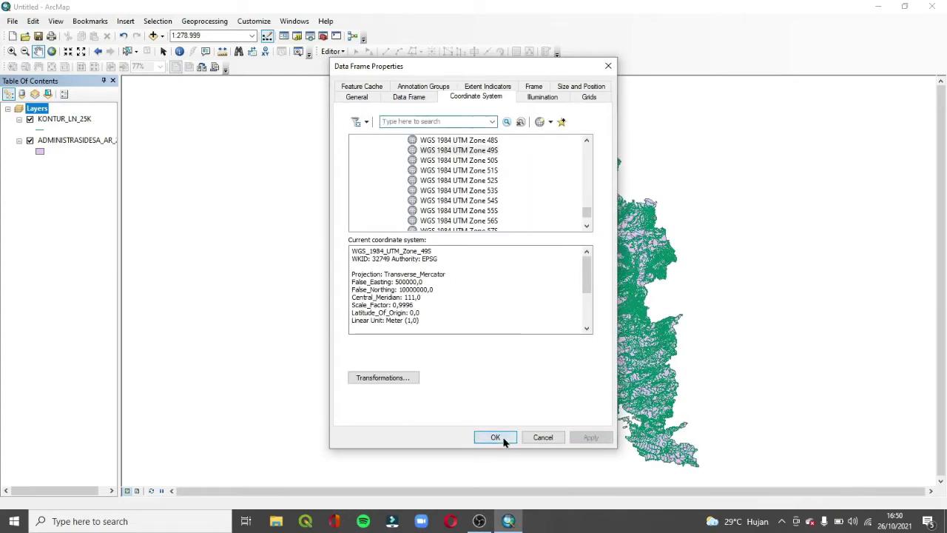
pyautogui.click(496, 438)
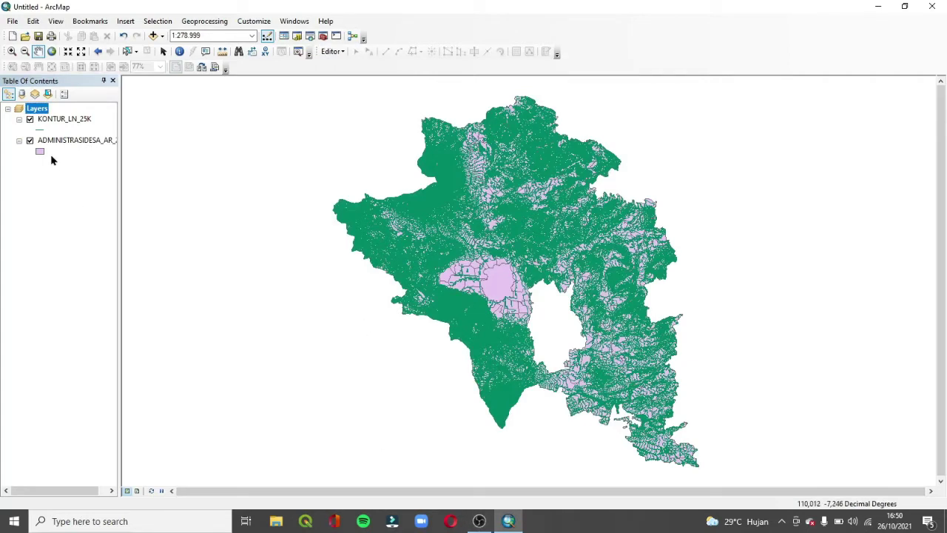
# Search the tools for "topo to raster" and open the Spatial Analyst version of Topo to Raster.
pyautogui.click(41, 108)
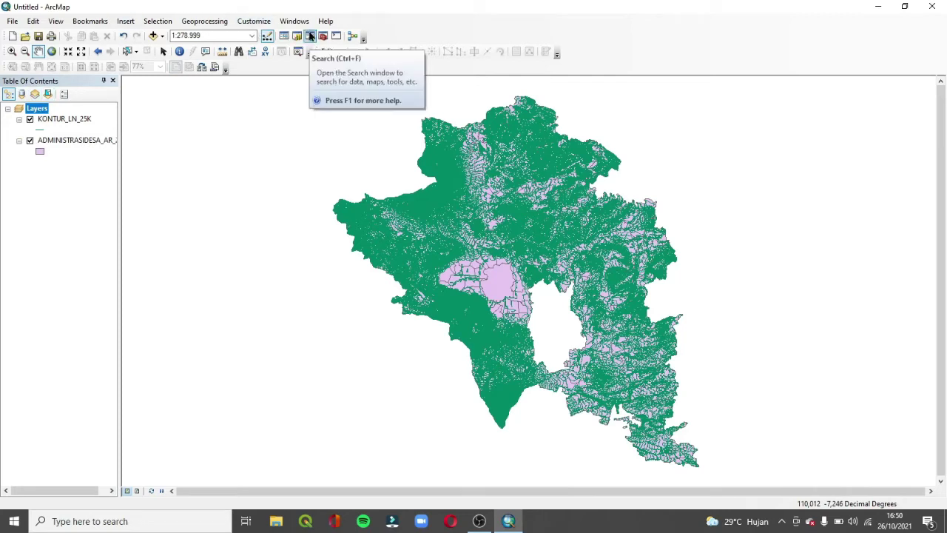
pyautogui.click(312, 36)
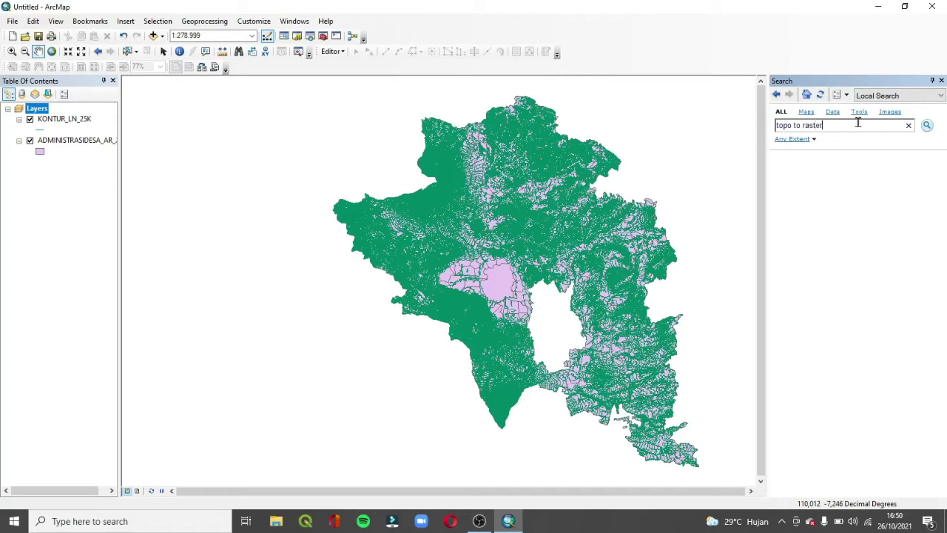
pyautogui.press('Return')
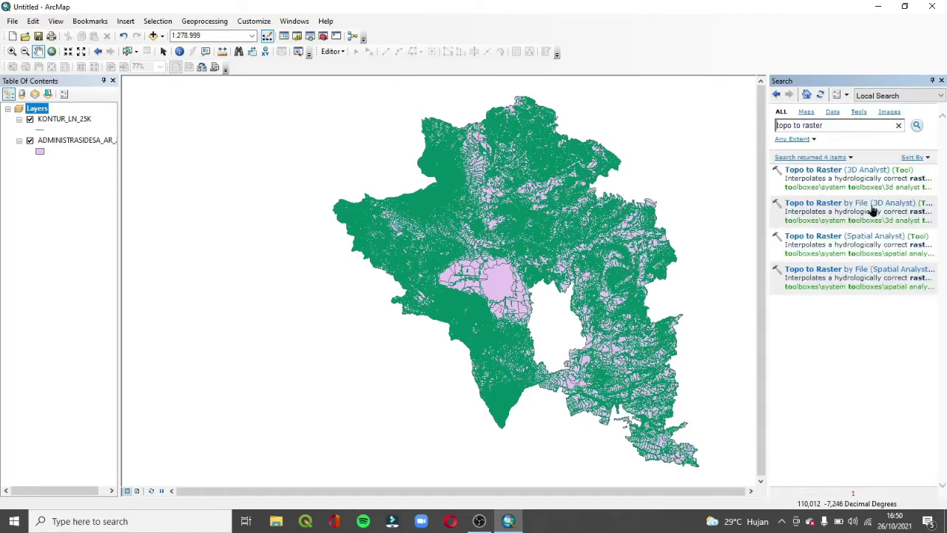
pyautogui.click(874, 236)
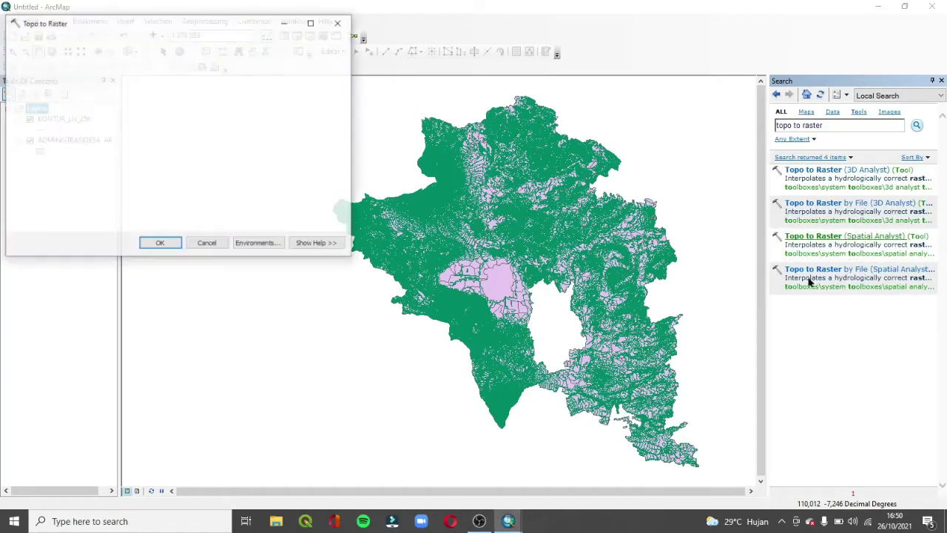
# Run Topo to Raster on KONTUR_LN_25K using the VALKNT field as Contour type, keeping the default output raster TopoToR_KONT2.
pyautogui.click(308, 58)
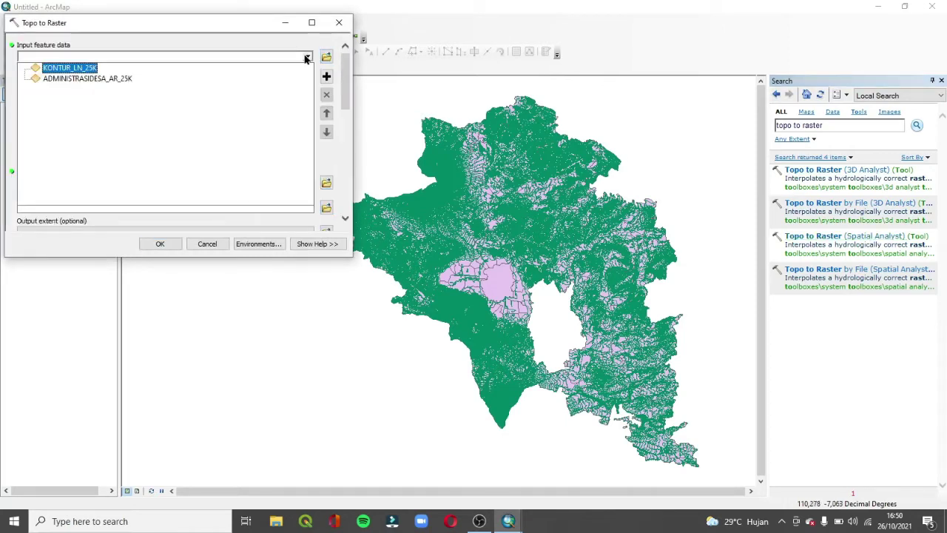
pyautogui.click(81, 67)
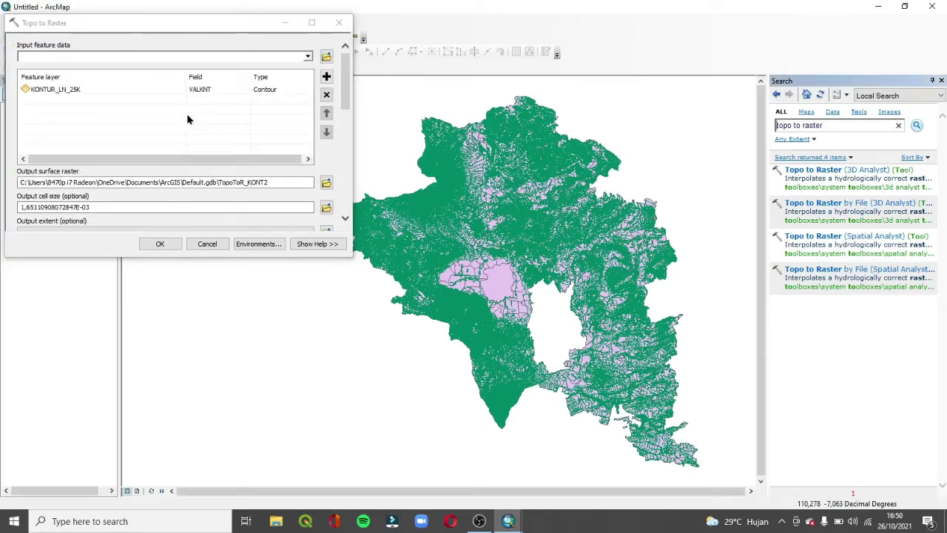
pyautogui.click(327, 184)
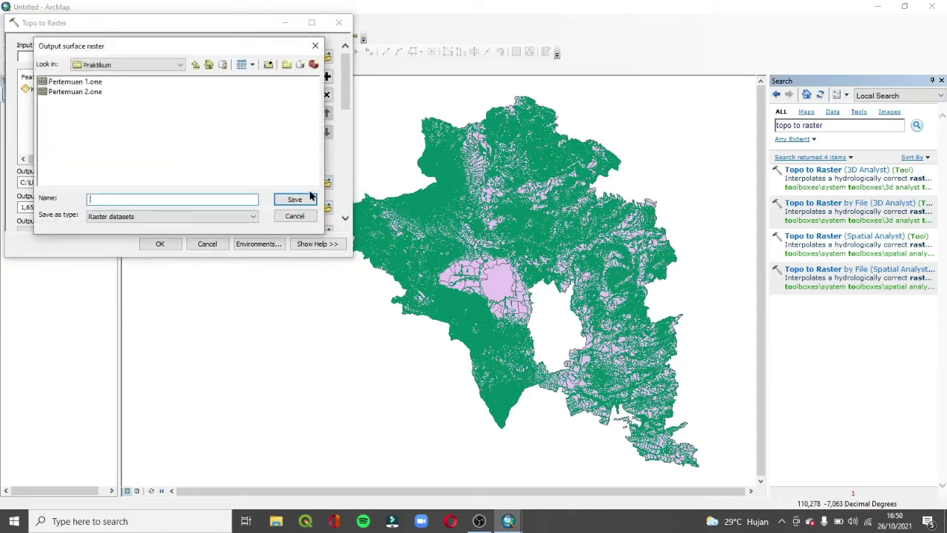
pyautogui.click(316, 46)
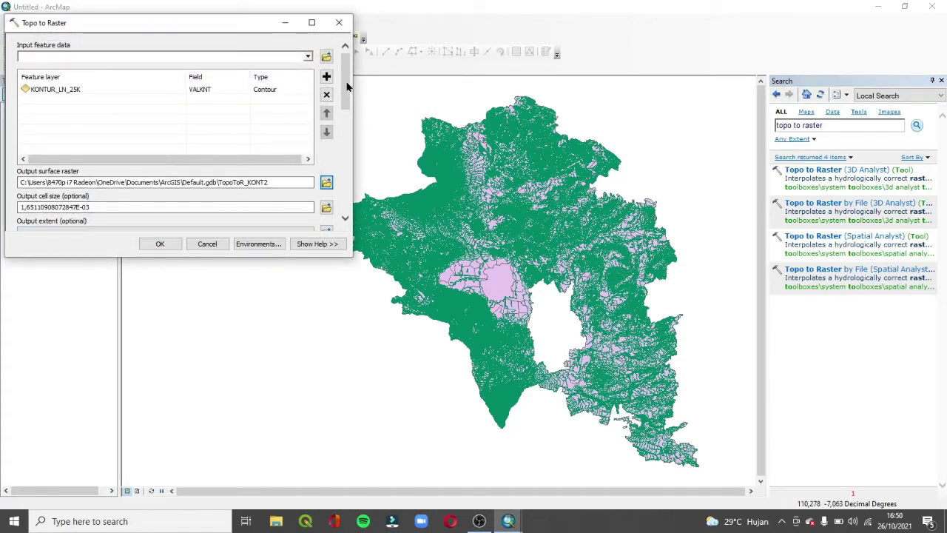
pyautogui.moveTo(347, 86)
pyautogui.mouseDown()
pyautogui.moveTo(347, 194)
pyautogui.moveTo(347, 83)
pyautogui.mouseUp()
pyautogui.click(160, 246)
pyautogui.click(160, 246)
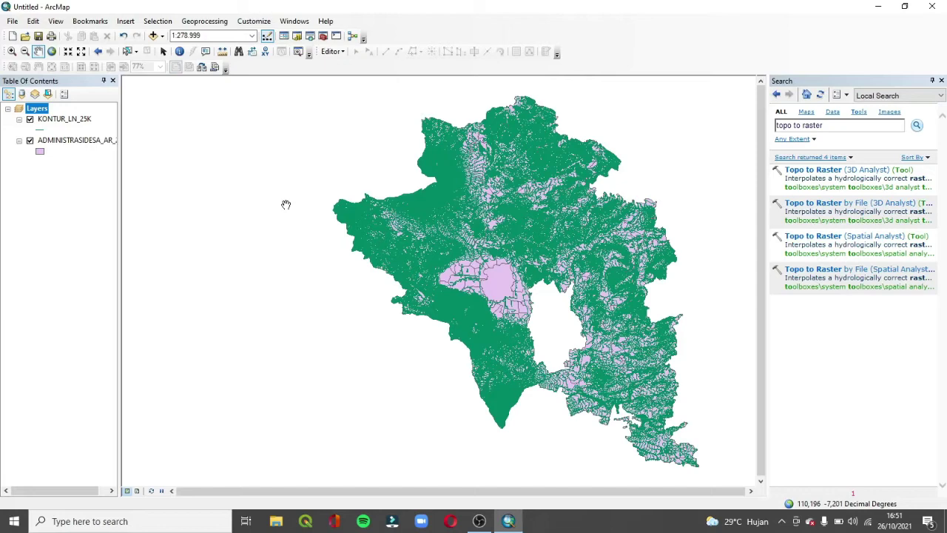
pyautogui.moveTo(300, 224); pyautogui.dragTo(280, 223)
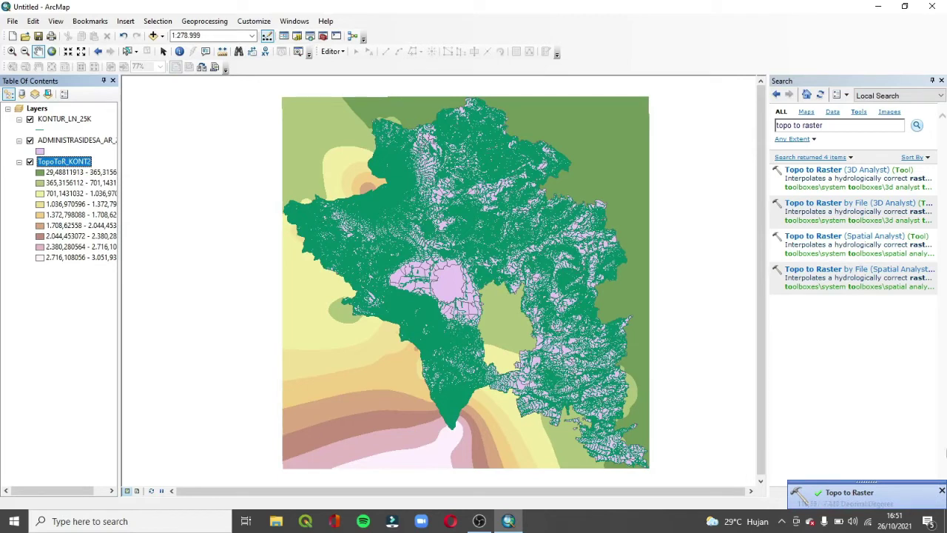
pyautogui.click(942, 492)
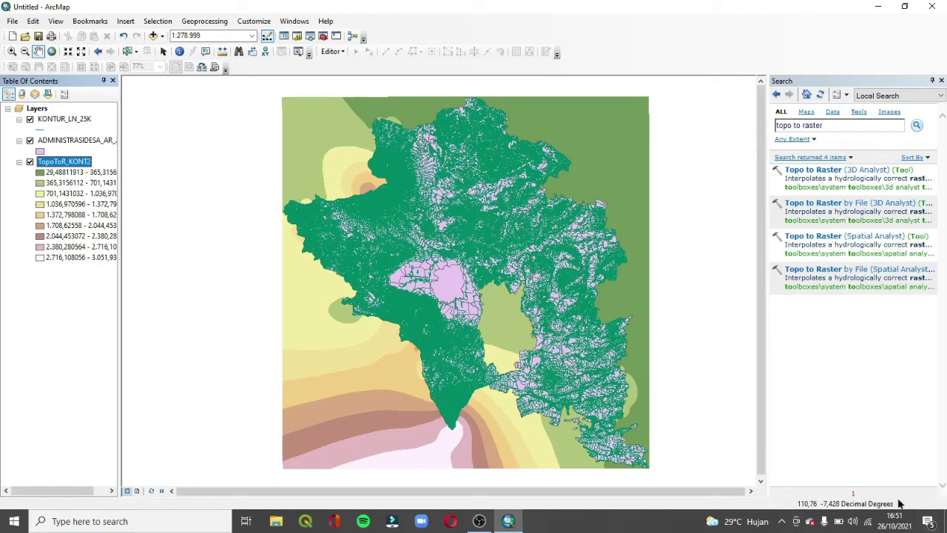
# Search the tools for "extract by mask" and open the Spatial Analyst Extract by Mask tool.
pyautogui.click(850, 125)
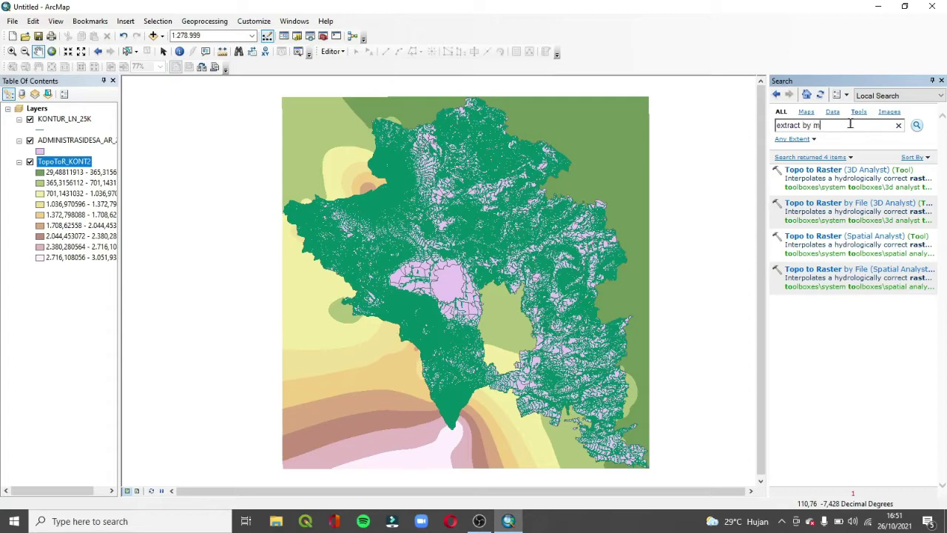
pyautogui.press('Return')
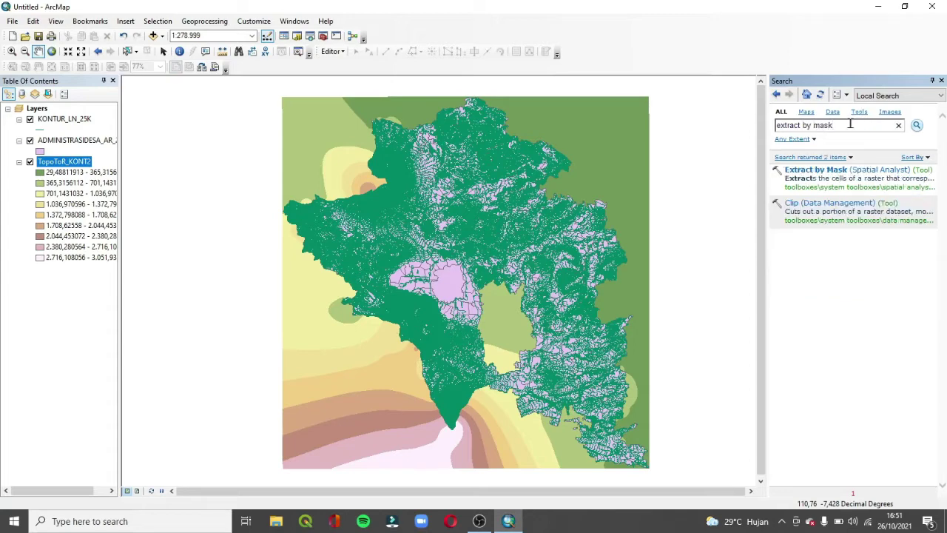
pyautogui.click(869, 173)
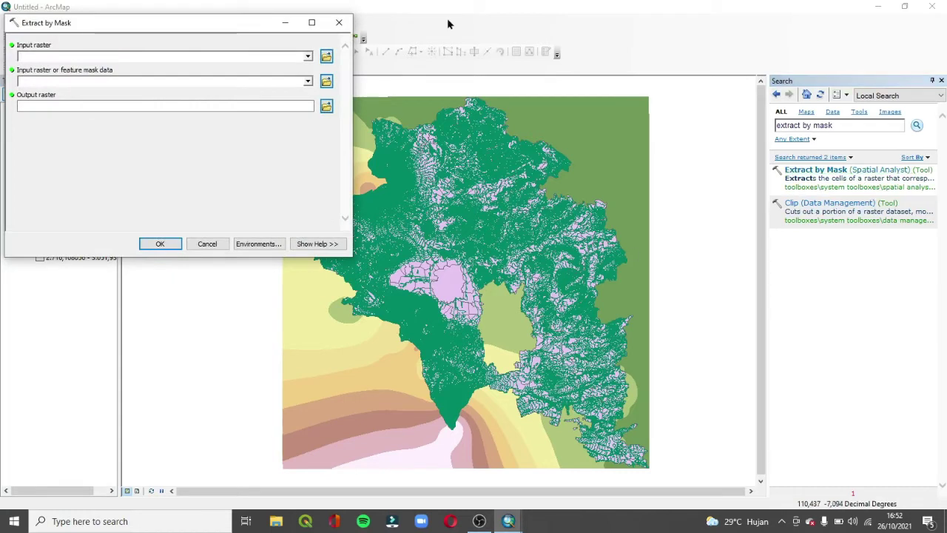
# Run Extract by Mask on TopoToR_KONT2 with ADMINISTRASIDESA_AR_25K as the mask, keeping the default output raster Extract_Topo2.
pyautogui.click(307, 56)
pyautogui.click(308, 56)
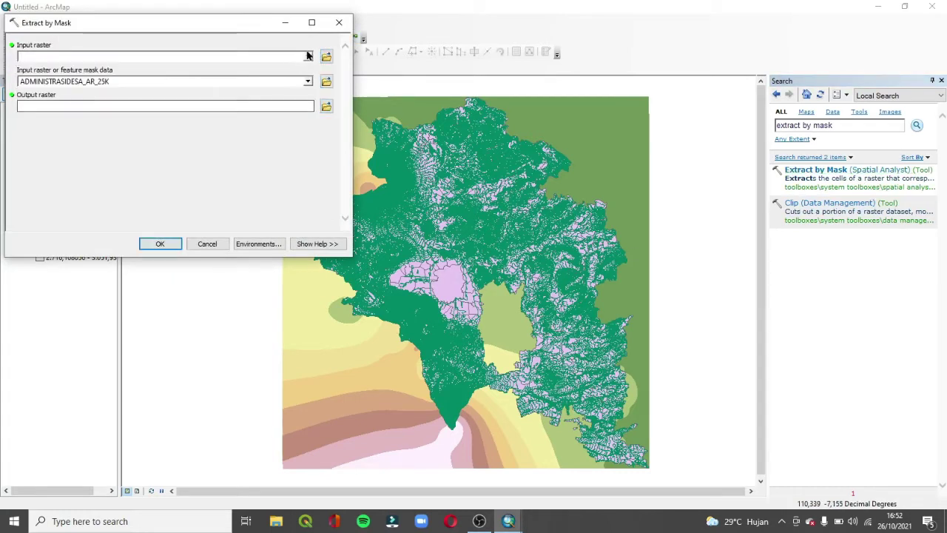
pyautogui.click(308, 56)
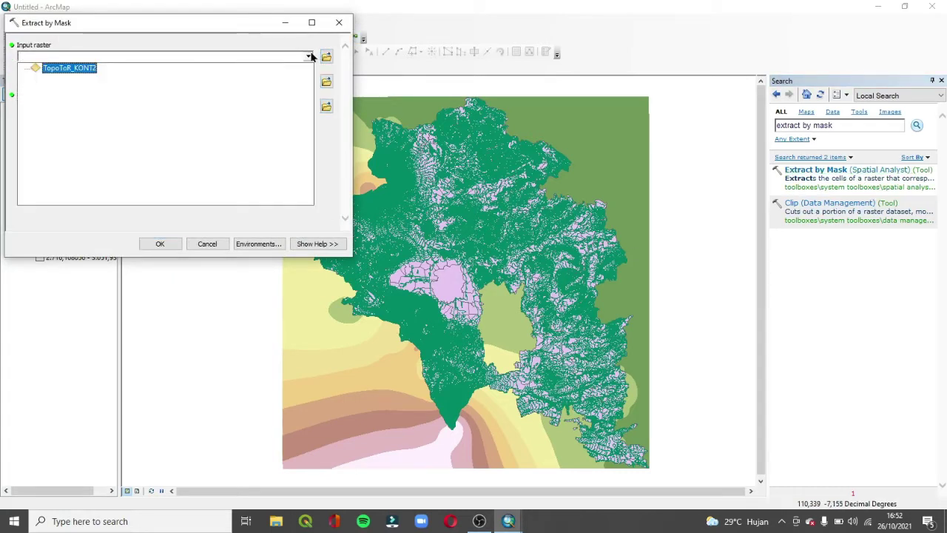
pyautogui.click(69, 68)
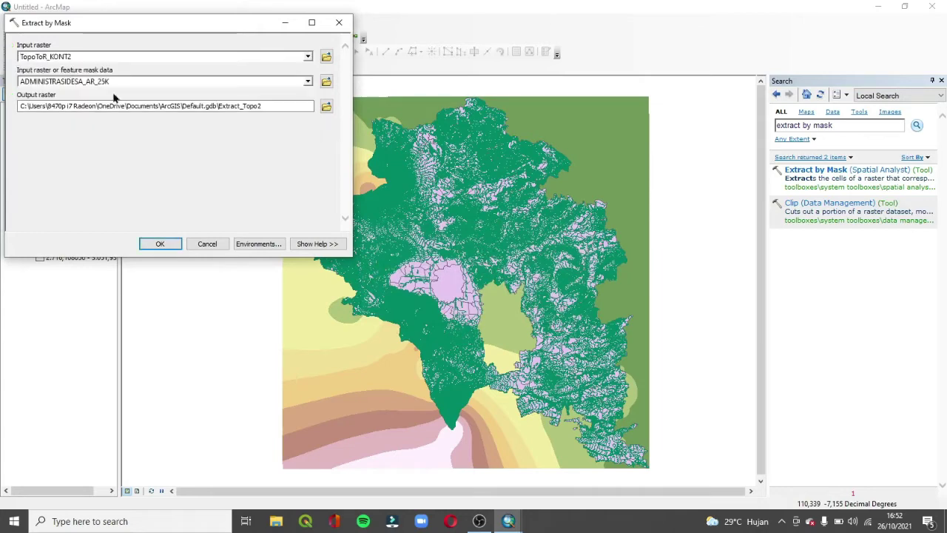
pyautogui.click(177, 242)
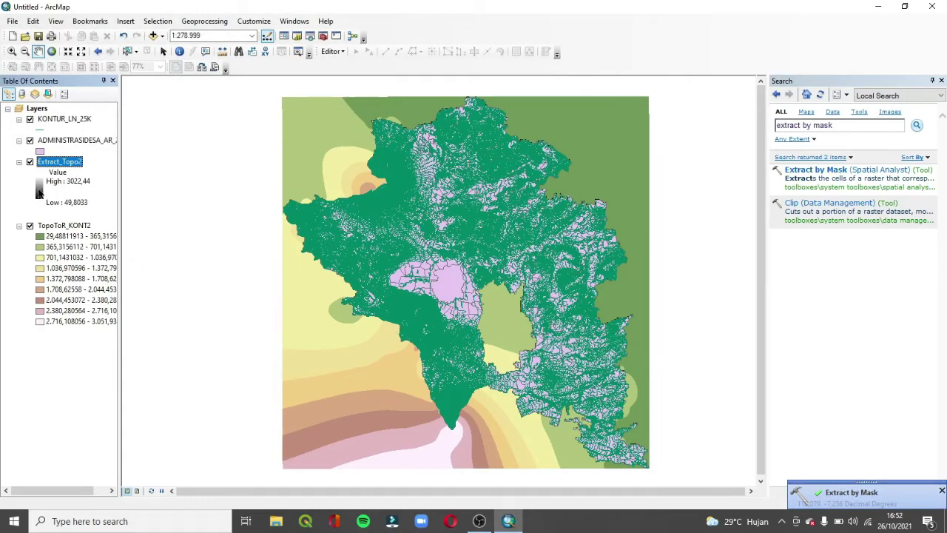
# Apply the red-yellow-green color ramp to the Extract_Topo2 raster layer.
pyautogui.doubleClick(39, 192)
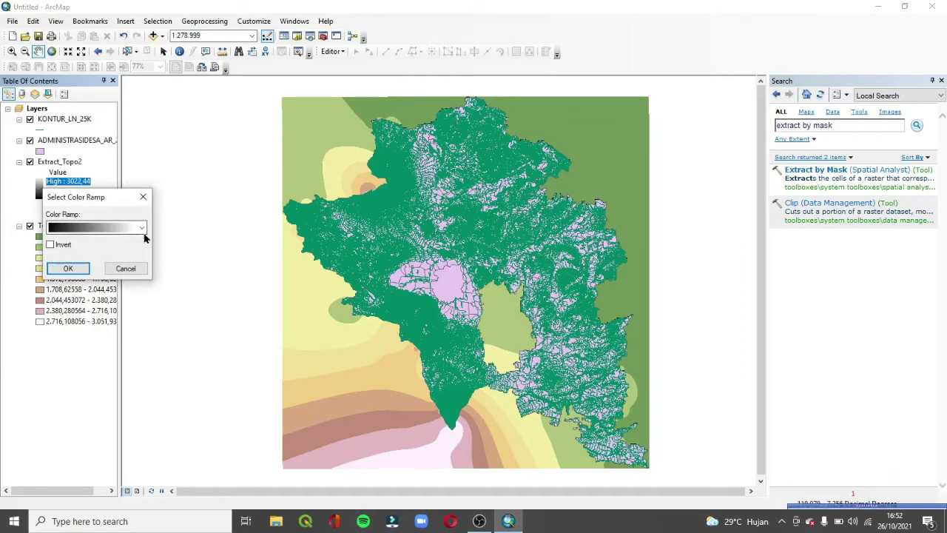
pyautogui.click(142, 228)
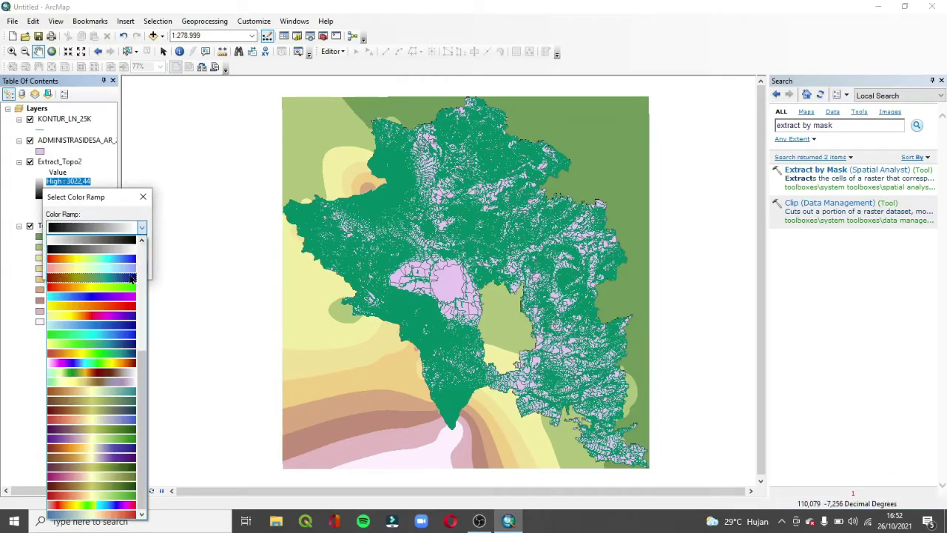
pyautogui.click(127, 286)
pyautogui.click(74, 269)
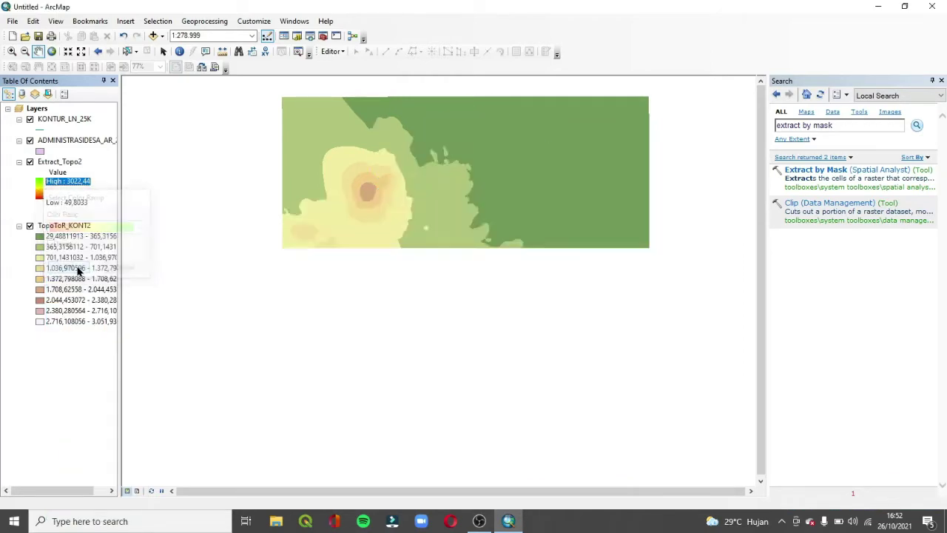
# Hide the KONTUR_LN_25K and ADMINISTRASIDESA_AR_25K layers and close the tool search window.
pyautogui.click(29, 119)
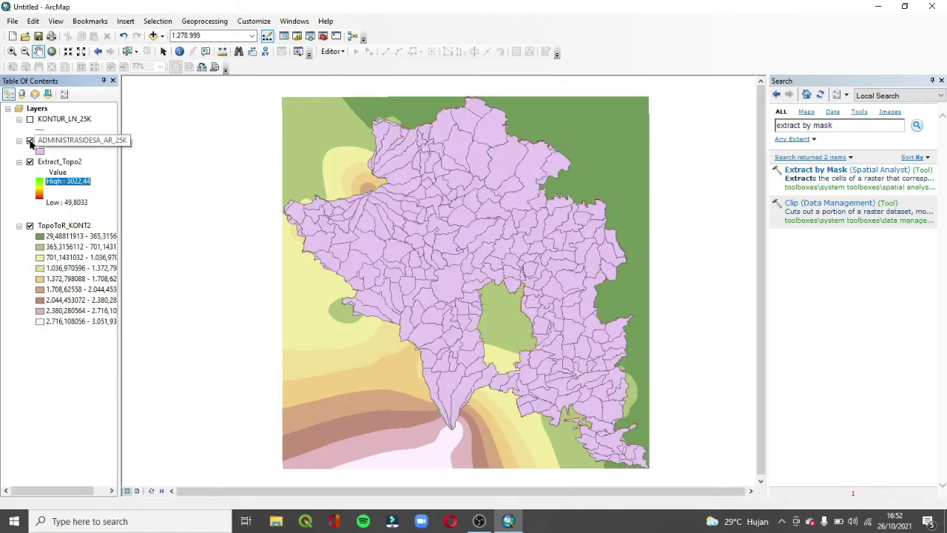
pyautogui.click(30, 141)
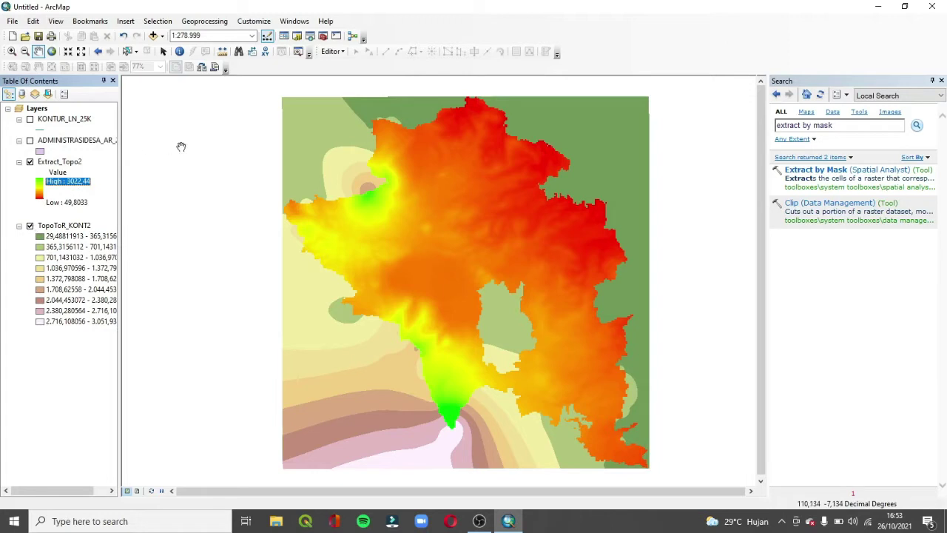
pyautogui.click(941, 82)
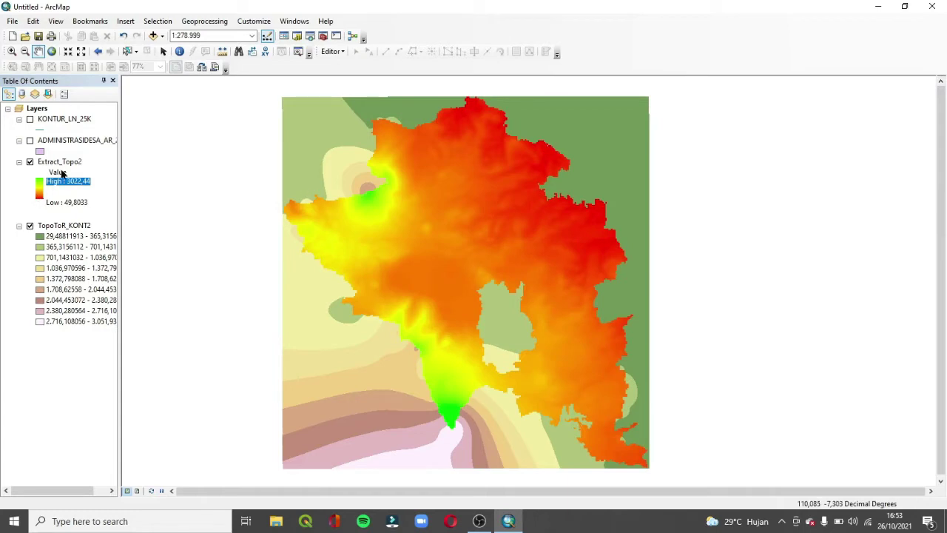
# Check the properties of Extract_Topo2 and view the masked raster briefly without the TopoToR_KONT2 layer behind it.
pyautogui.rightClick(60, 164)
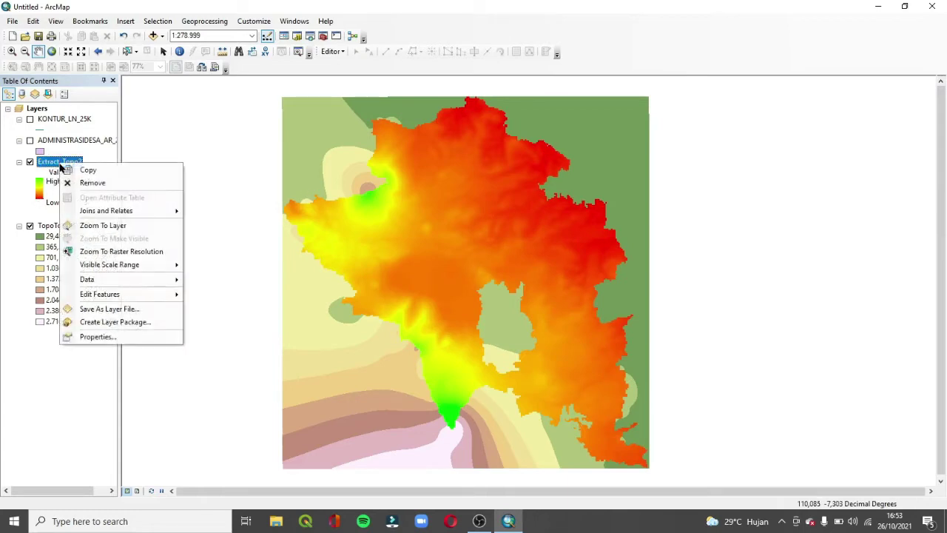
pyautogui.click(82, 337)
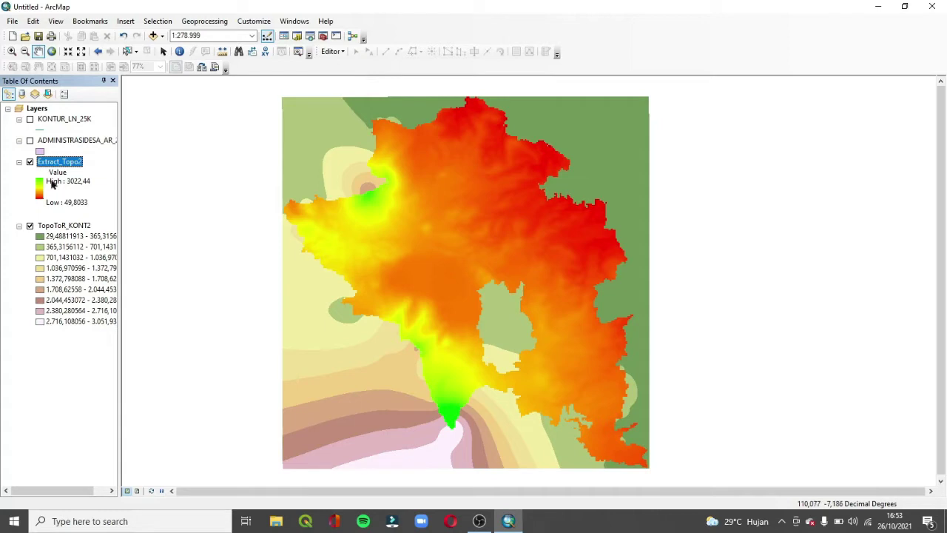
pyautogui.click(29, 226)
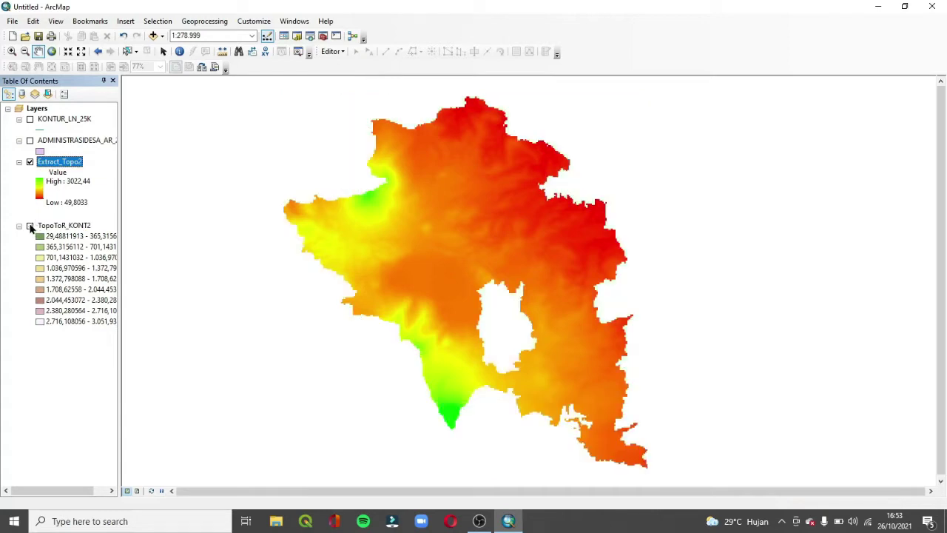
pyautogui.click(30, 226)
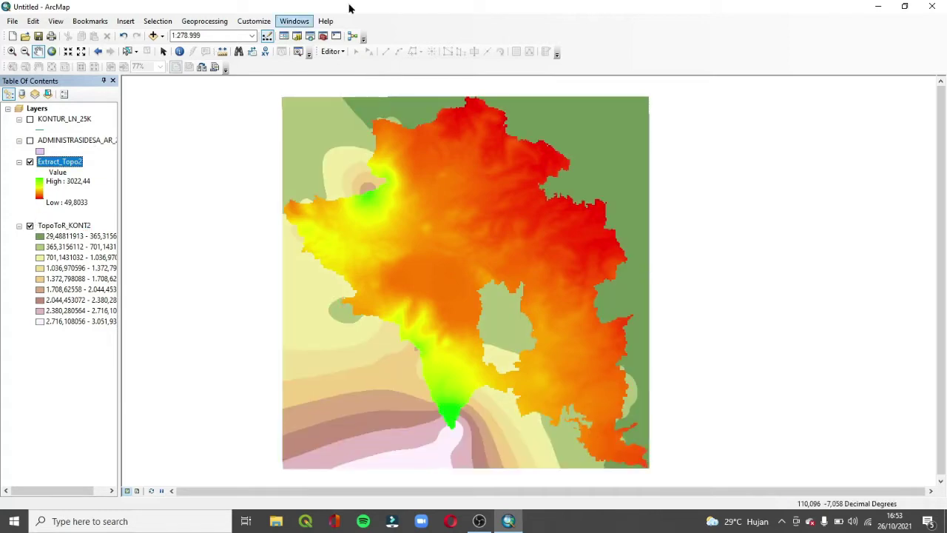
# Open ArcToolbox, move it clear of the map data, and expand Spatial Analyst Tools and its Reclass toolset.
pyautogui.click(322, 37)
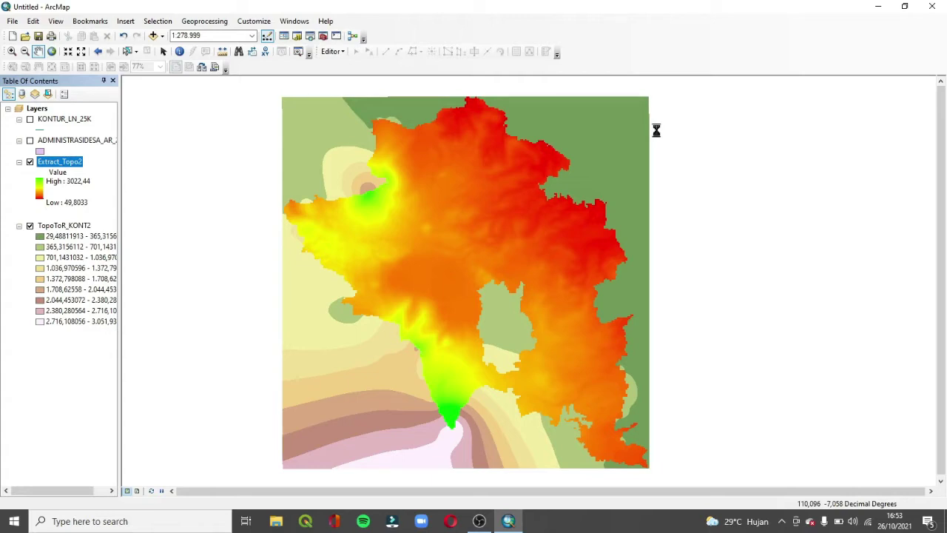
pyautogui.moveTo(777, 97); pyautogui.dragTo(858, 94)
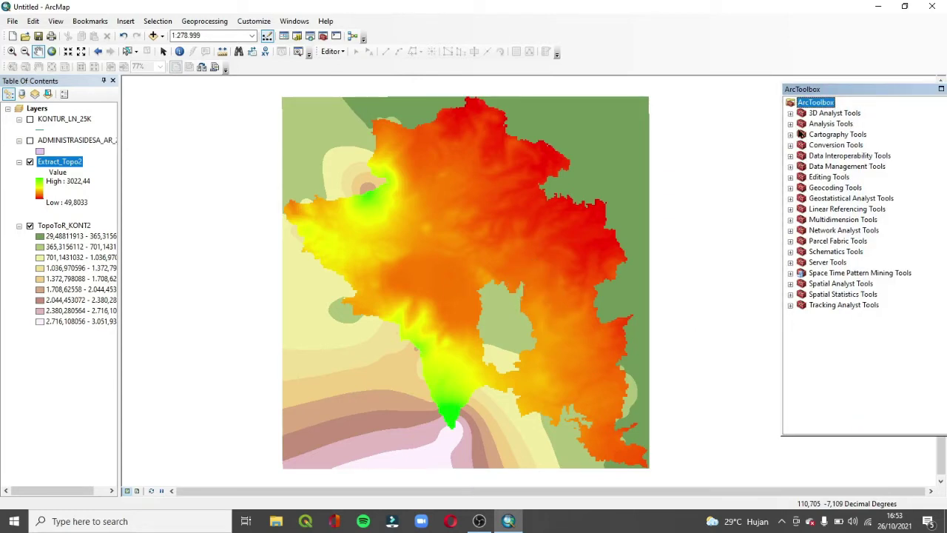
pyautogui.click(791, 123)
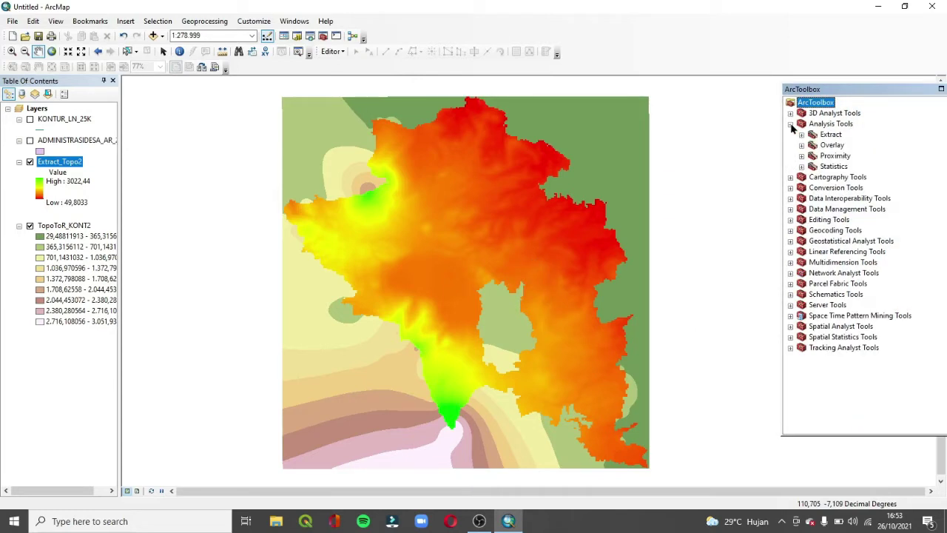
pyautogui.click(790, 337)
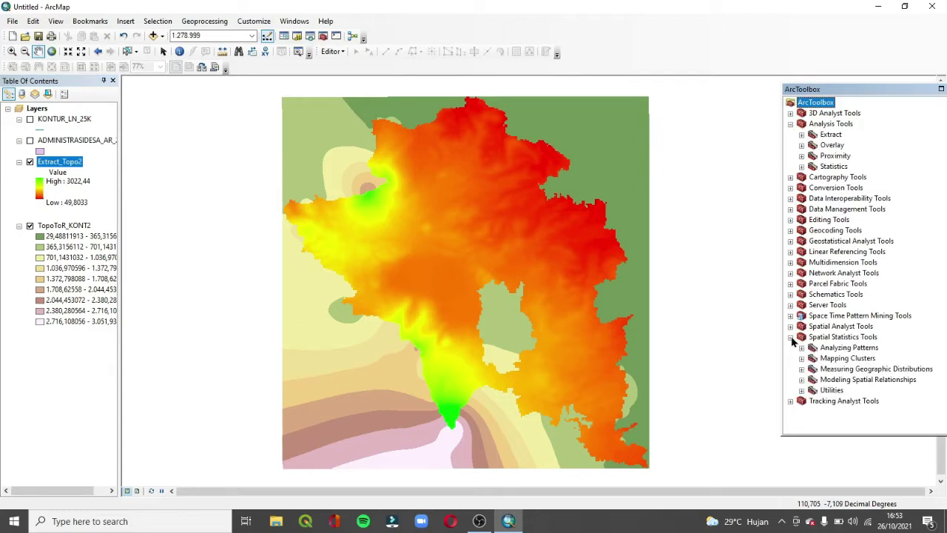
pyautogui.click(791, 336)
pyautogui.click(791, 326)
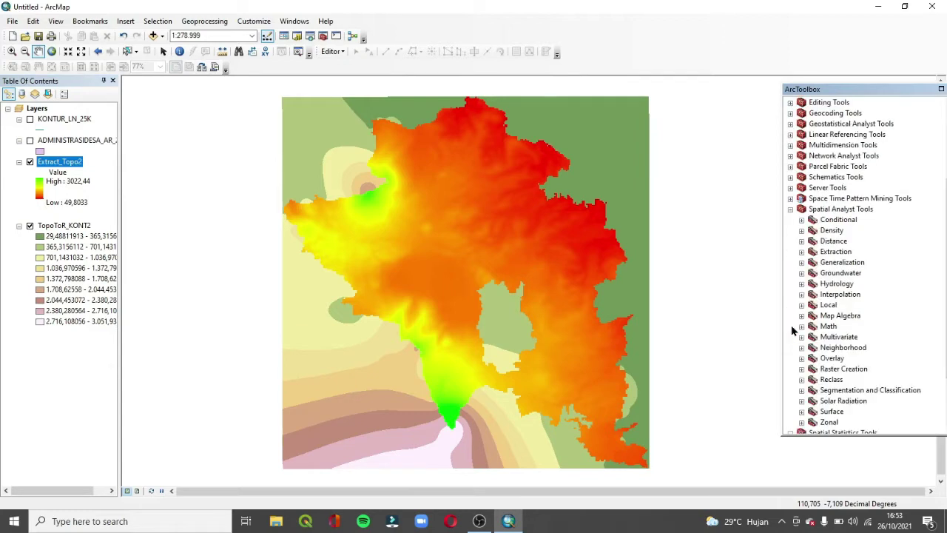
pyautogui.click(803, 379)
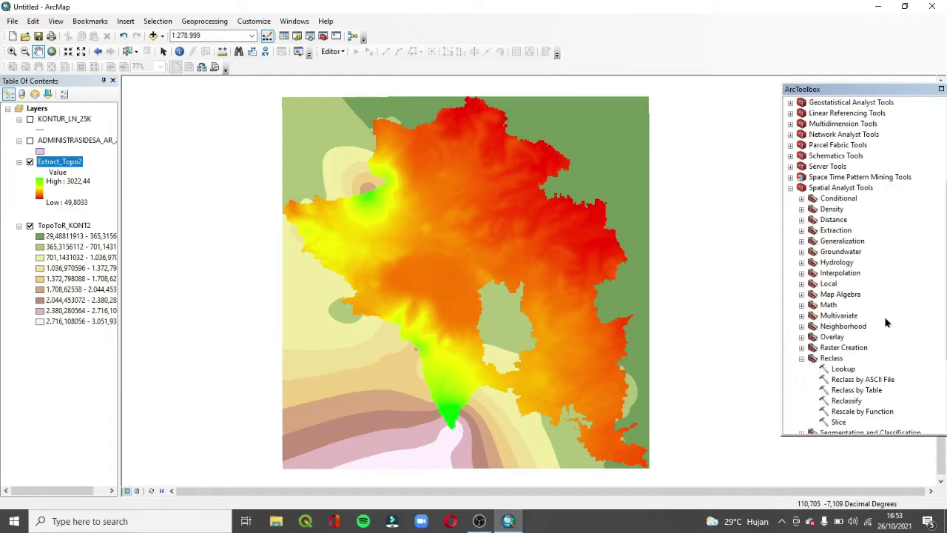
# Expand the Surface toolset under Spatial Analyst Tools and open the Slope tool.
pyautogui.click(941, 89)
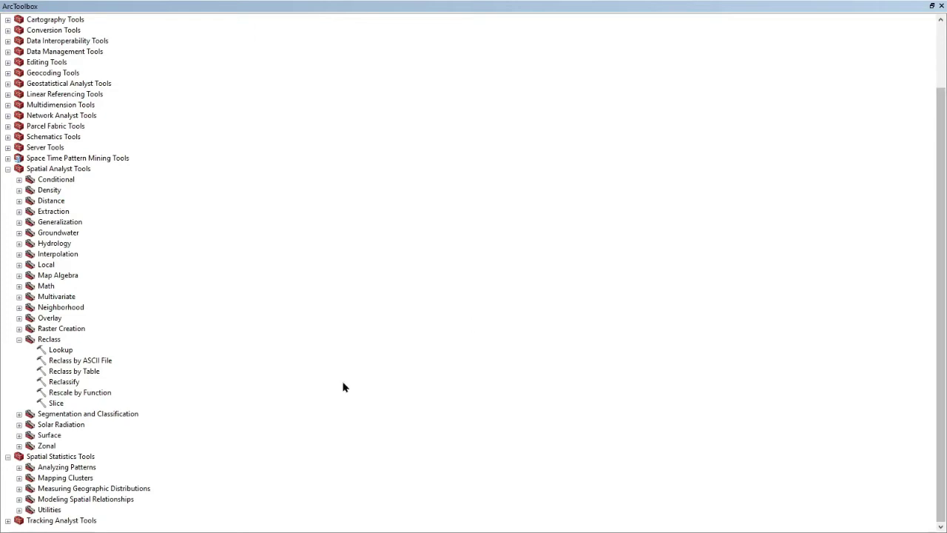
pyautogui.click(18, 435)
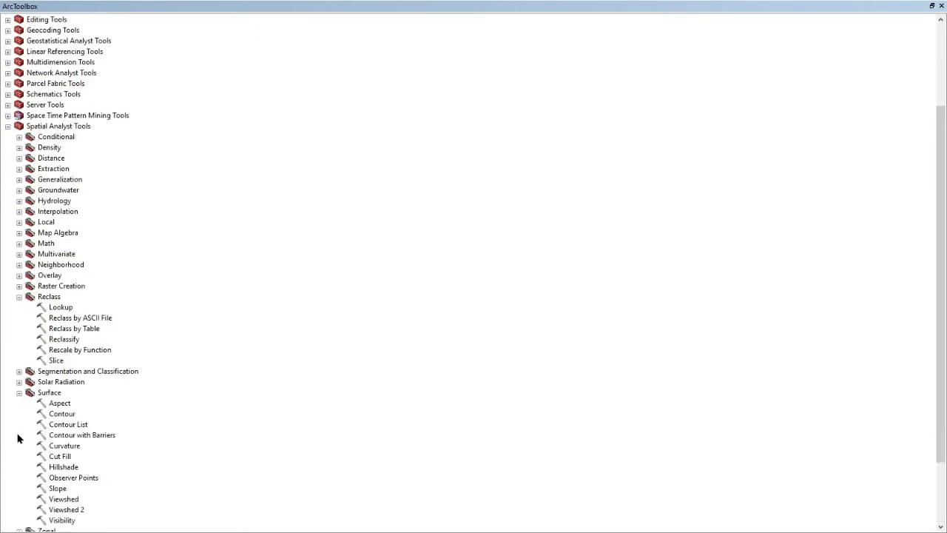
pyautogui.click(58, 488)
pyautogui.click(932, 6)
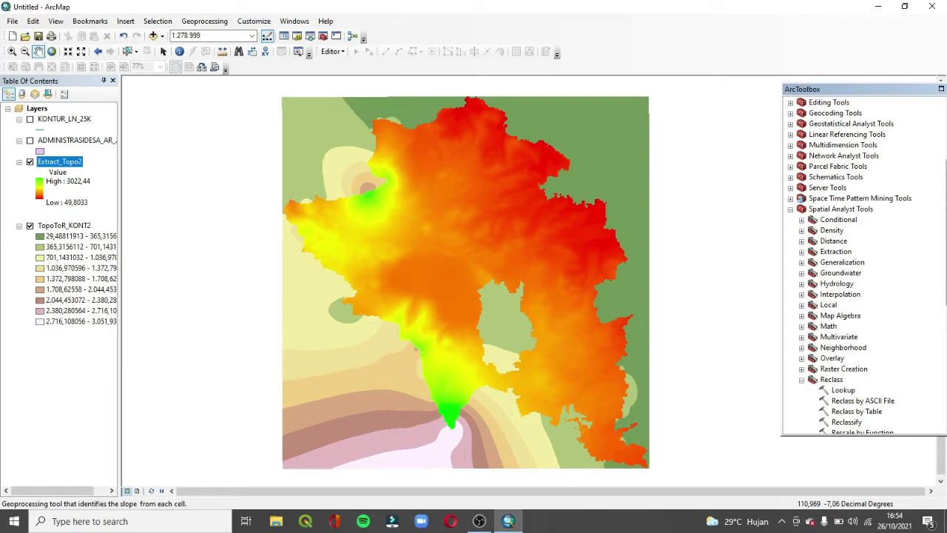
pyautogui.scroll(-8, 925, 311)
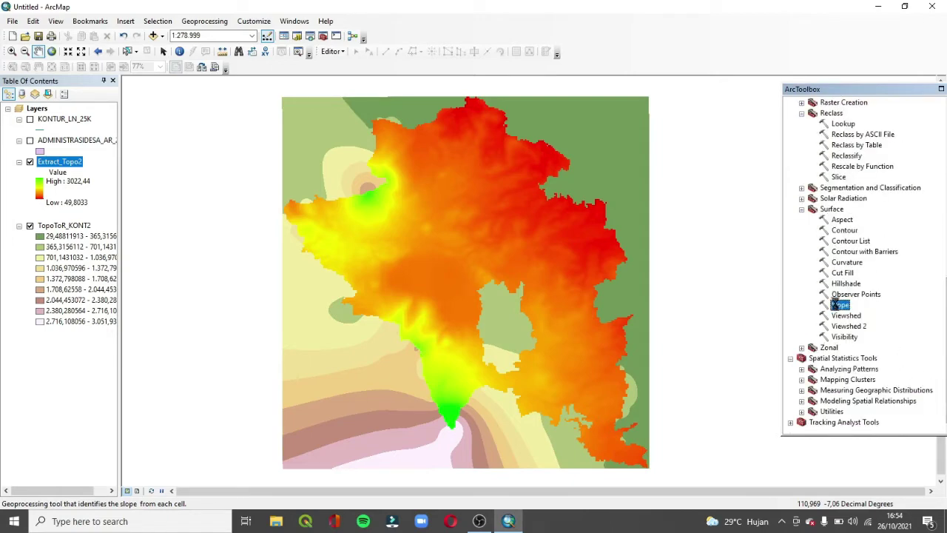
pyautogui.doubleClick(839, 305)
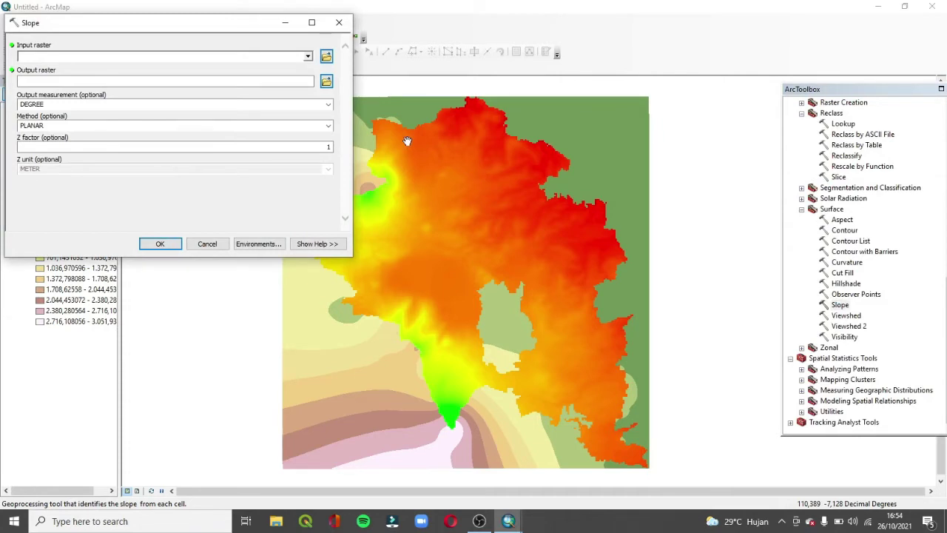
# Run the Slope tool on the Extract_Topo2 raster with output measurement DEGREE and method PLANAR.
pyautogui.moveTo(205, 28); pyautogui.dragTo(239, 15)
pyautogui.click(342, 43)
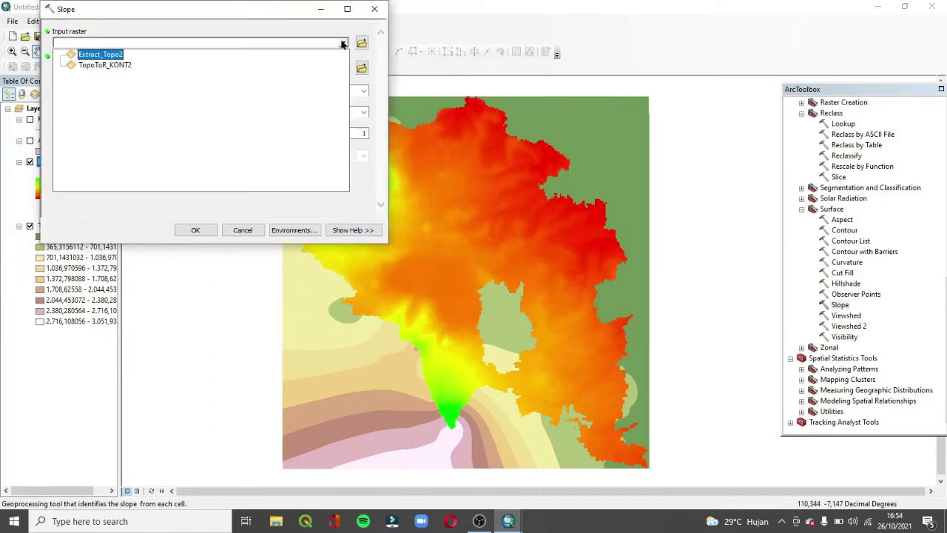
pyautogui.click(103, 59)
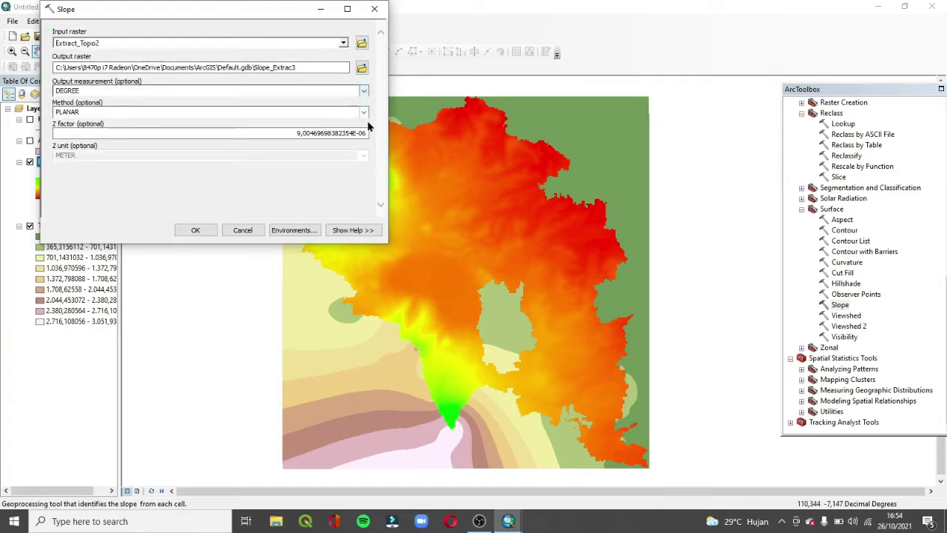
pyautogui.click(195, 231)
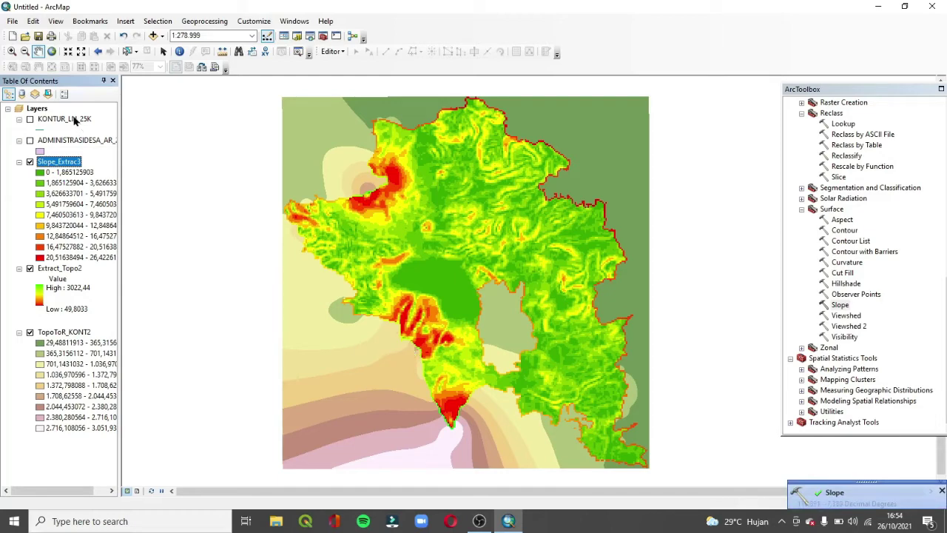
# Rename the new Slope_Extrac3 layer as Degree in its layer properties.
pyautogui.rightClick(61, 166)
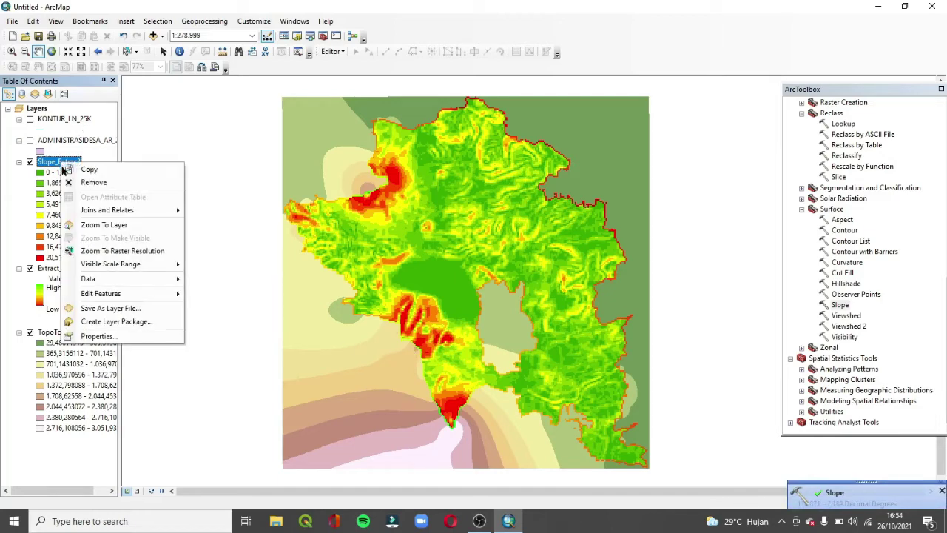
pyautogui.click(118, 339)
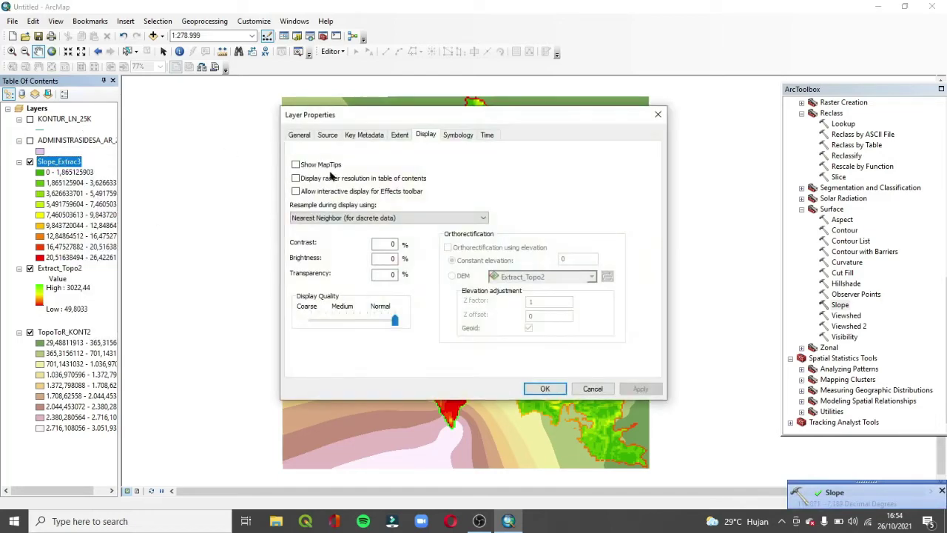
pyautogui.click(300, 135)
pyautogui.write('Degree')
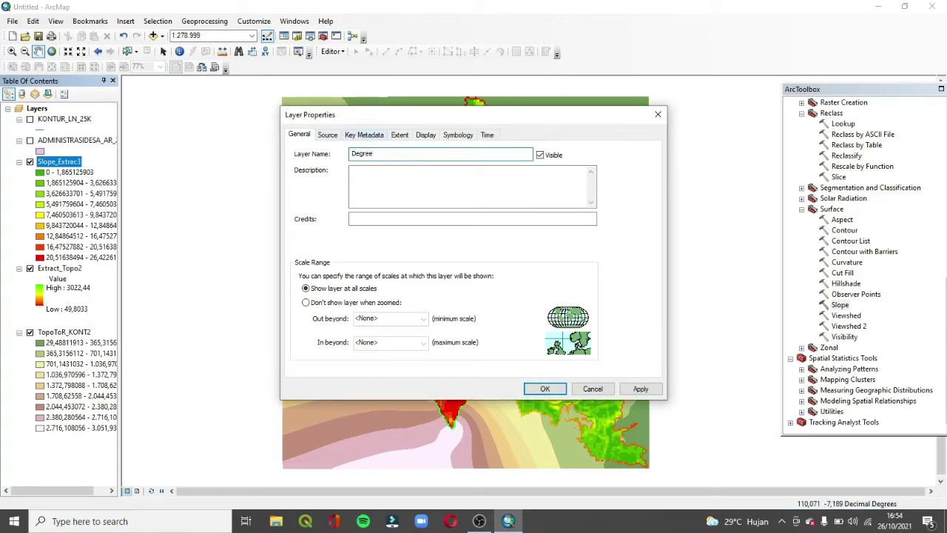
pyautogui.click(639, 389)
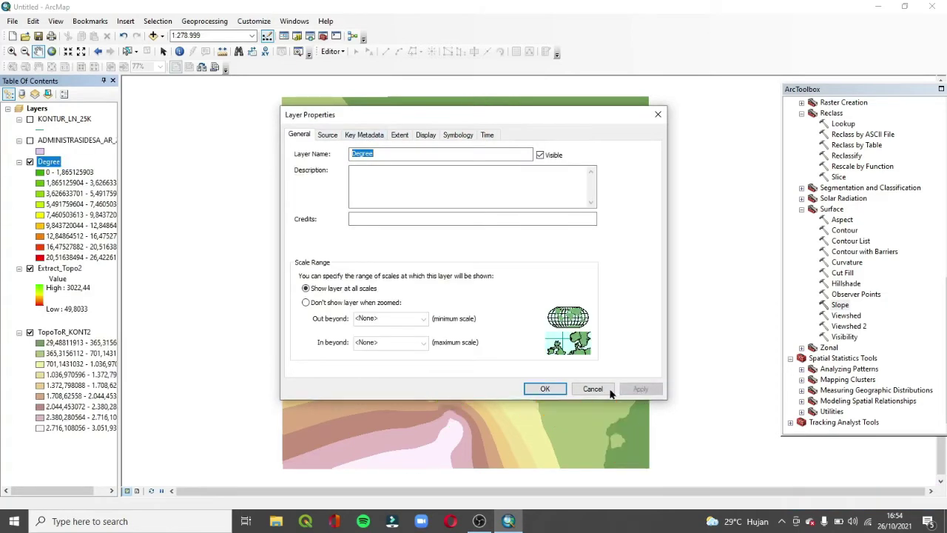
pyautogui.click(548, 389)
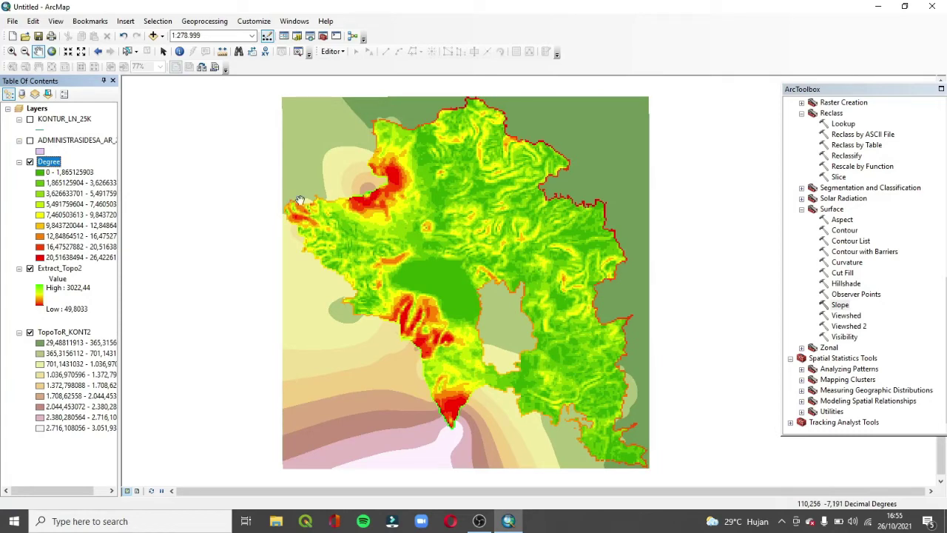
# Run the Slope tool again on the Extract_Topo2 raster with the output measurement set to PERCENT_RISE.
pyautogui.doubleClick(840, 305)
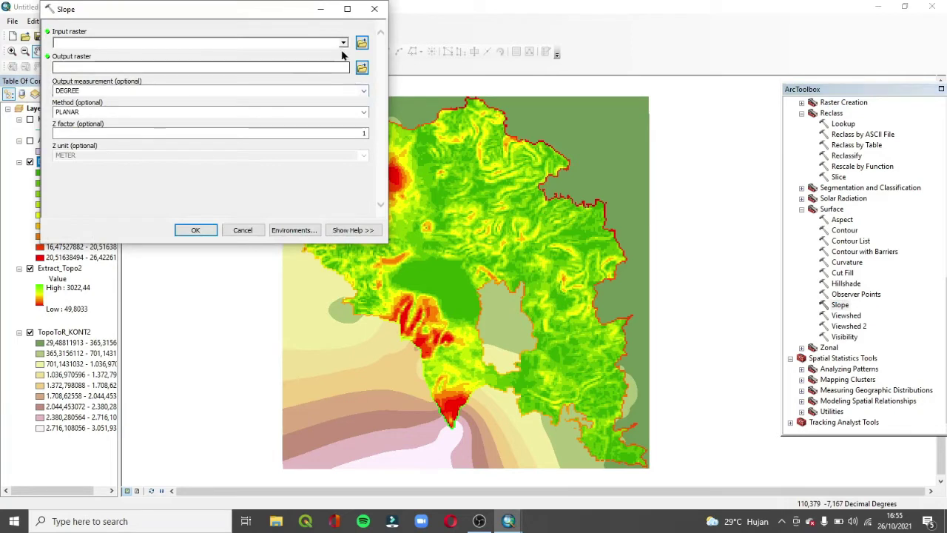
pyautogui.click(343, 42)
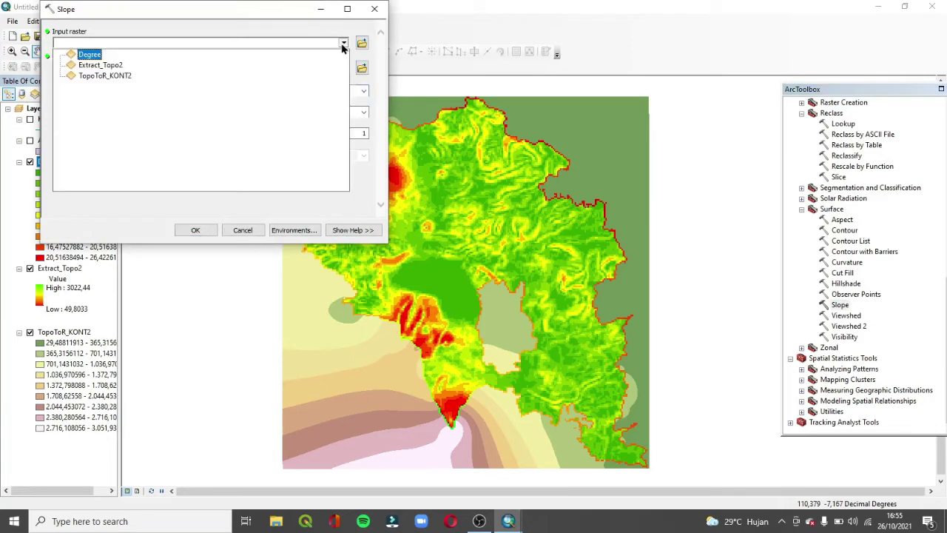
pyautogui.click(103, 71)
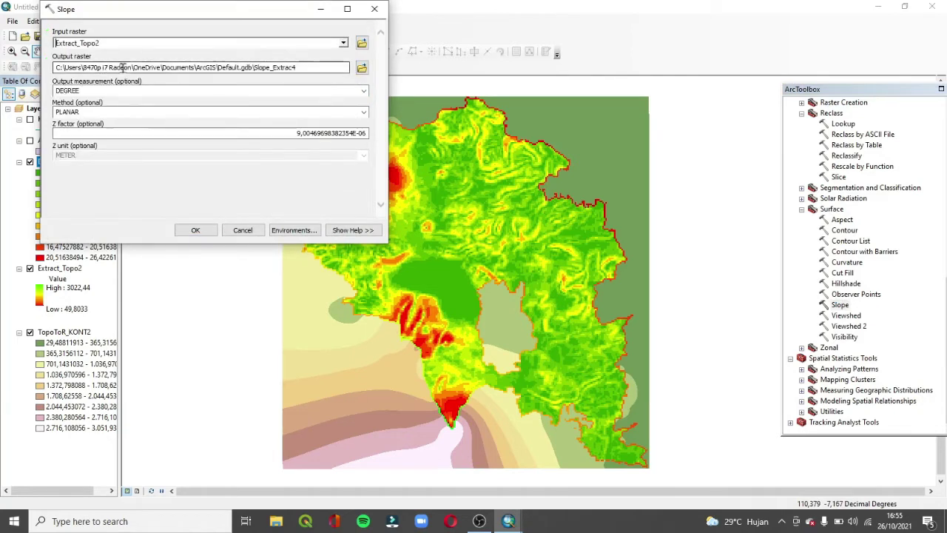
pyautogui.click(363, 90)
pyautogui.click(316, 107)
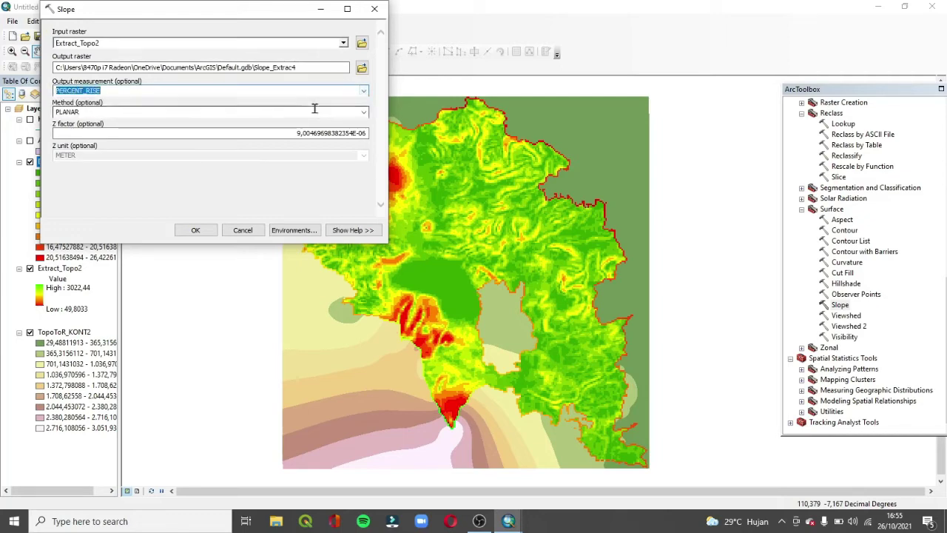
pyautogui.click(198, 230)
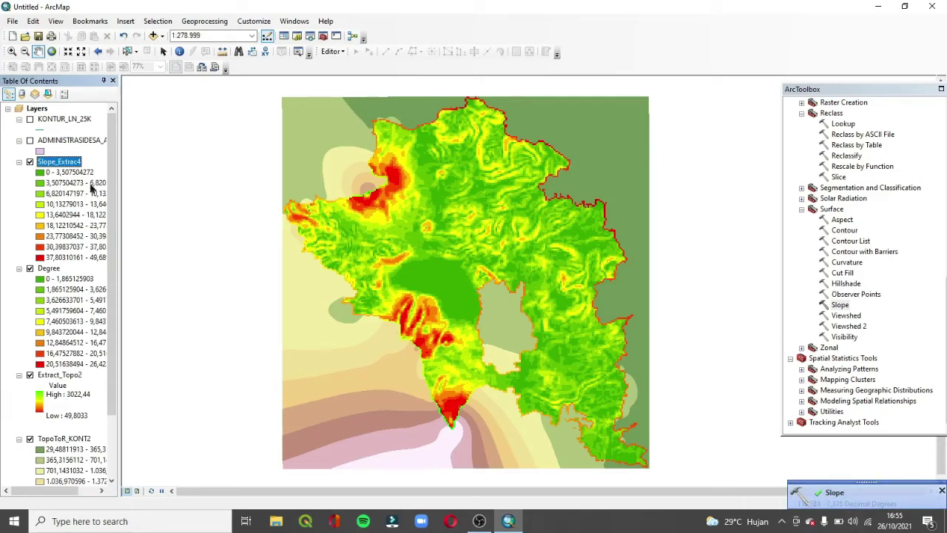
# Rename the Slope_Extrac4 layer as Percent in its layer properties.
pyautogui.rightClick(71, 168)
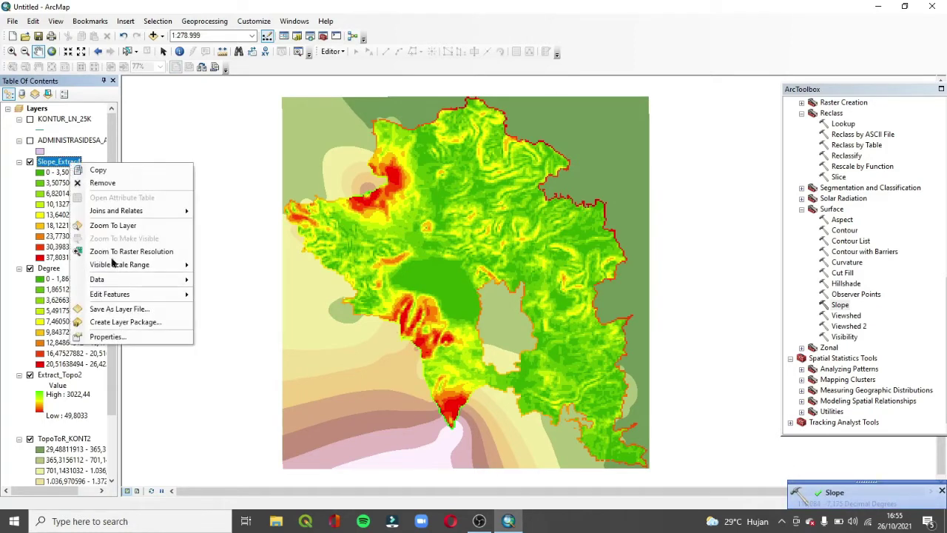
pyautogui.click(145, 336)
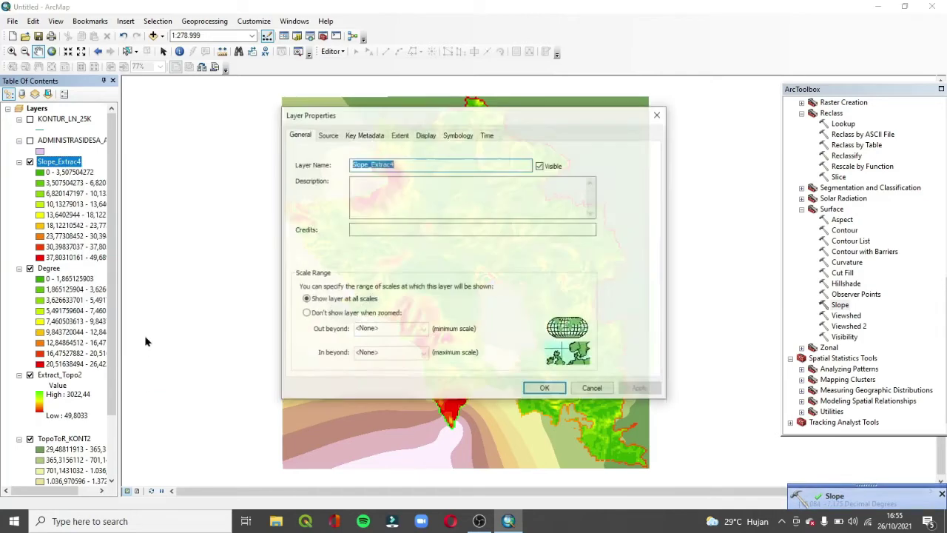
pyautogui.write('Percent')
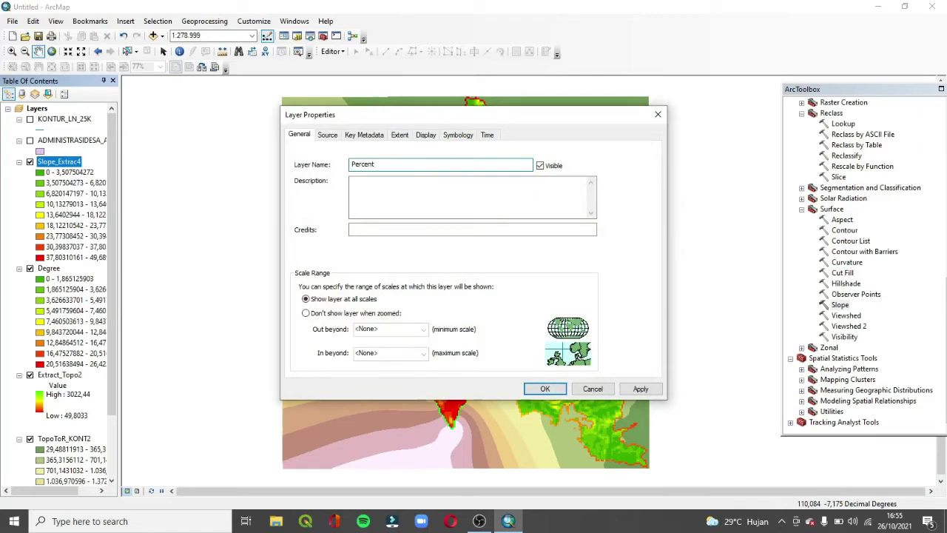
pyautogui.click(640, 389)
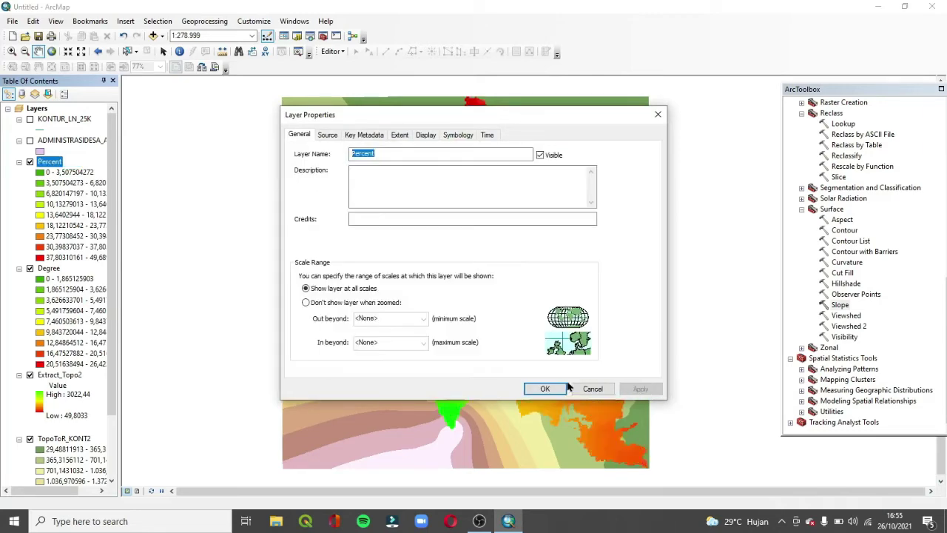
pyautogui.click(544, 389)
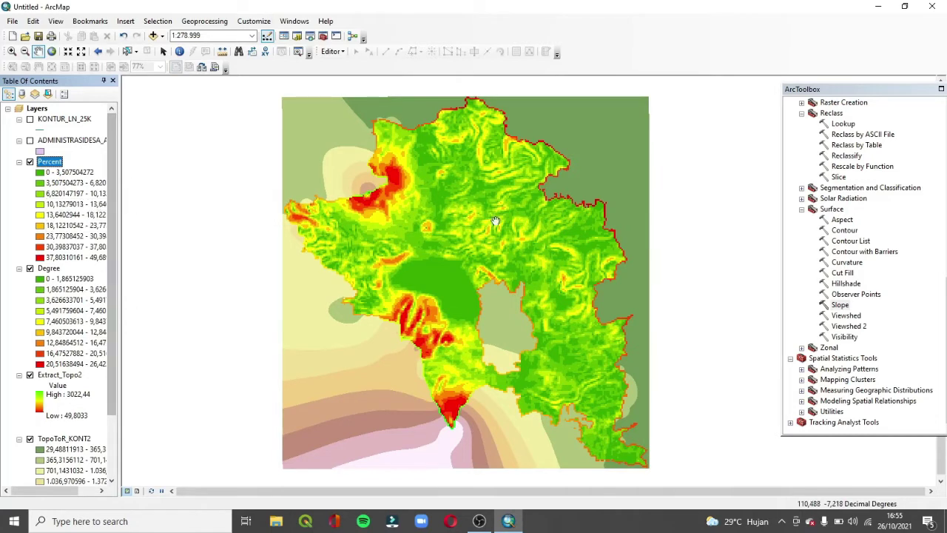
# Open the Reclassify tool with the Degree raster as input and compare its class ranges with the Degree layer's legend.
pyautogui.click(851, 156)
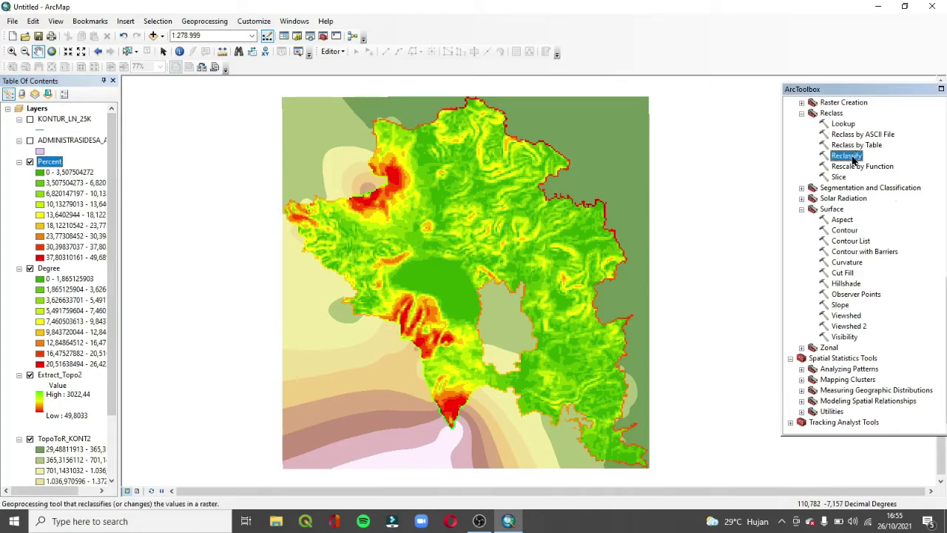
pyautogui.doubleClick(851, 156)
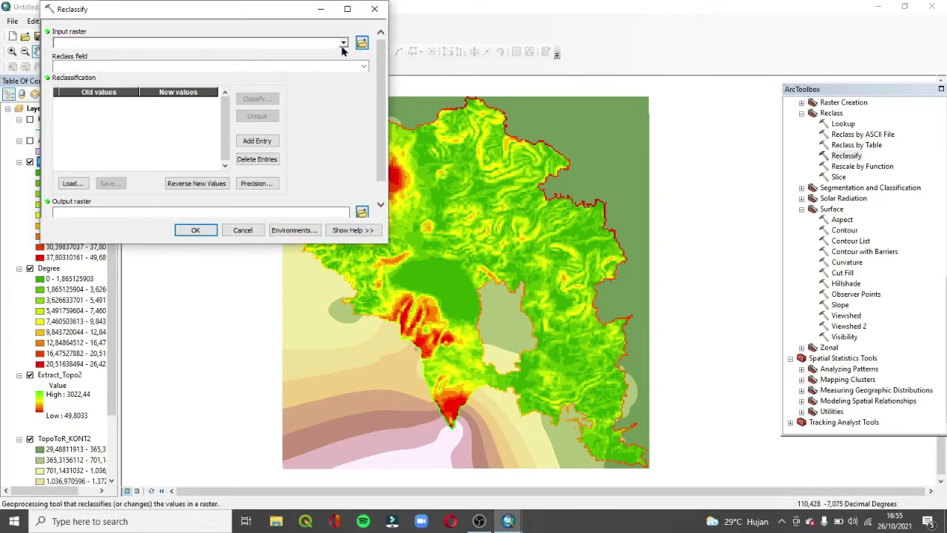
pyautogui.click(343, 43)
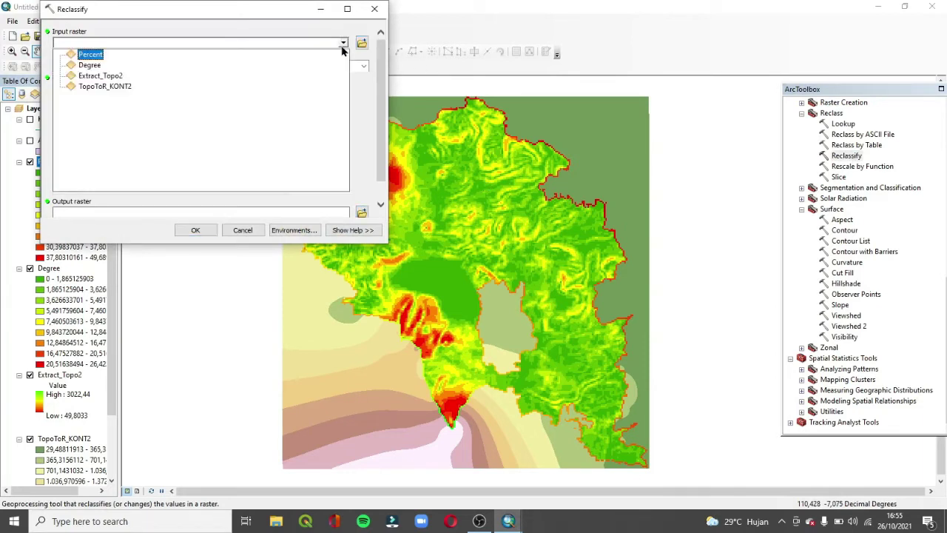
pyautogui.click(90, 66)
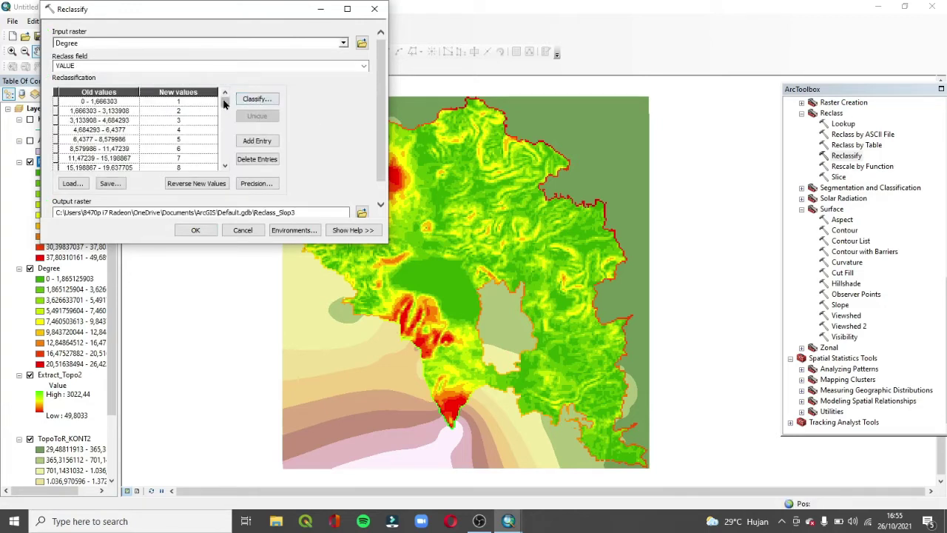
pyautogui.moveTo(225, 103); pyautogui.dragTo(226, 160)
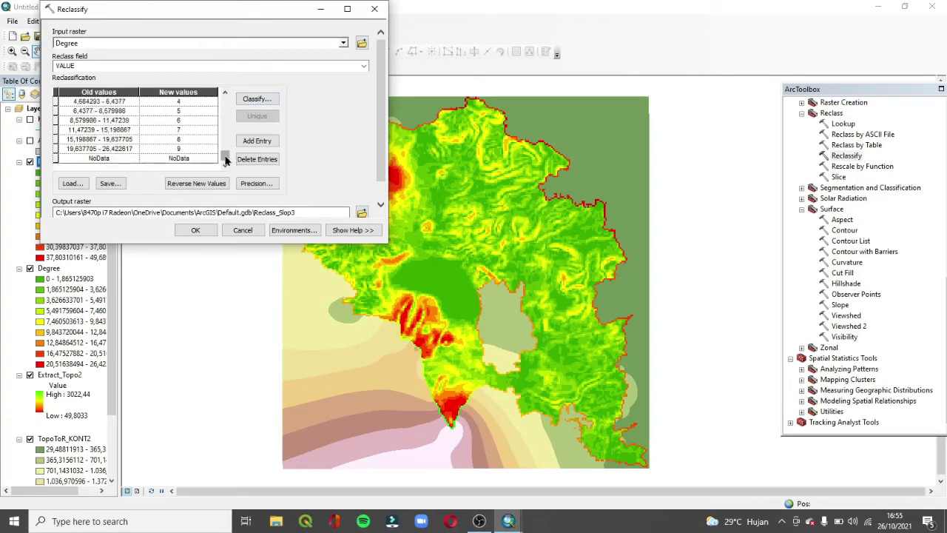
pyautogui.moveTo(201, 12); pyautogui.dragTo(359, 27)
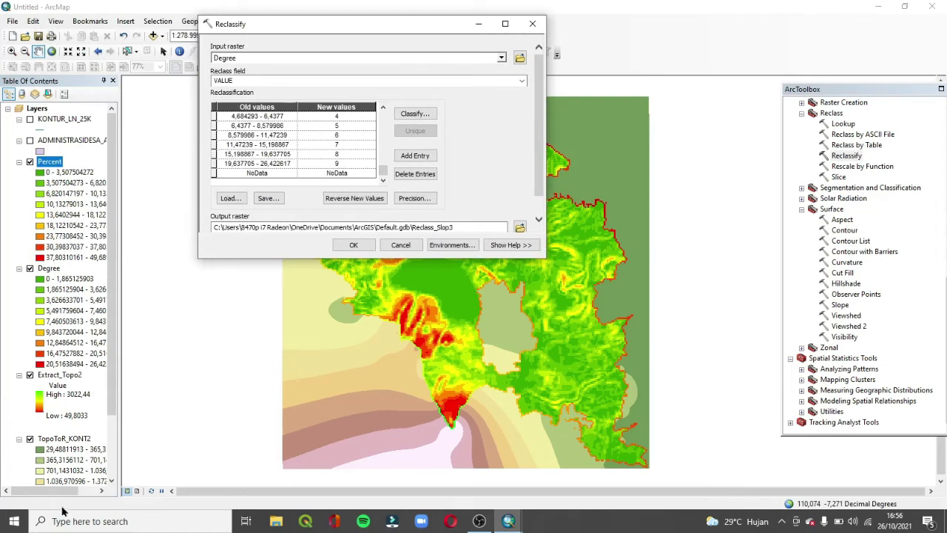
pyautogui.moveTo(59, 493); pyautogui.dragTo(79, 497)
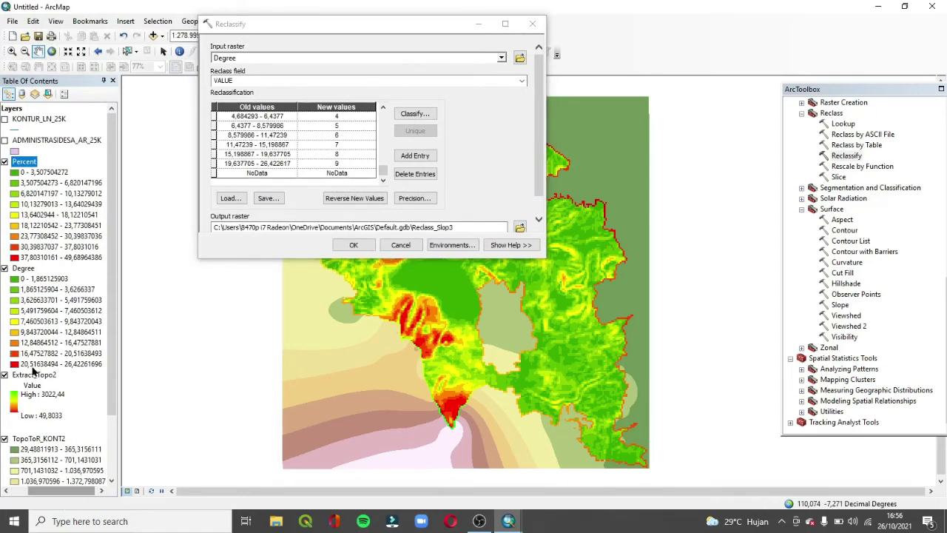
pyautogui.click(78, 365)
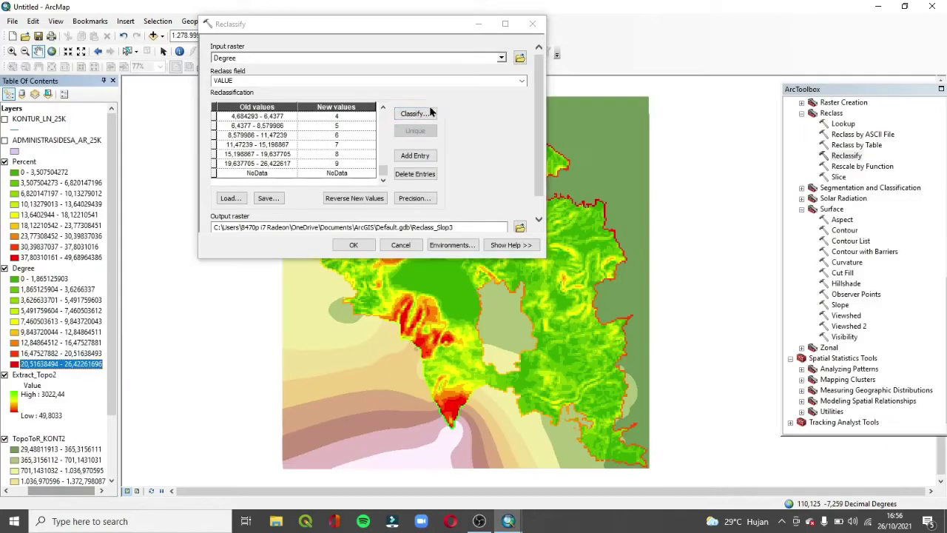
# Open the classification settings for the Degree reclassification and set the number of classes to 5.
pyautogui.click(425, 113)
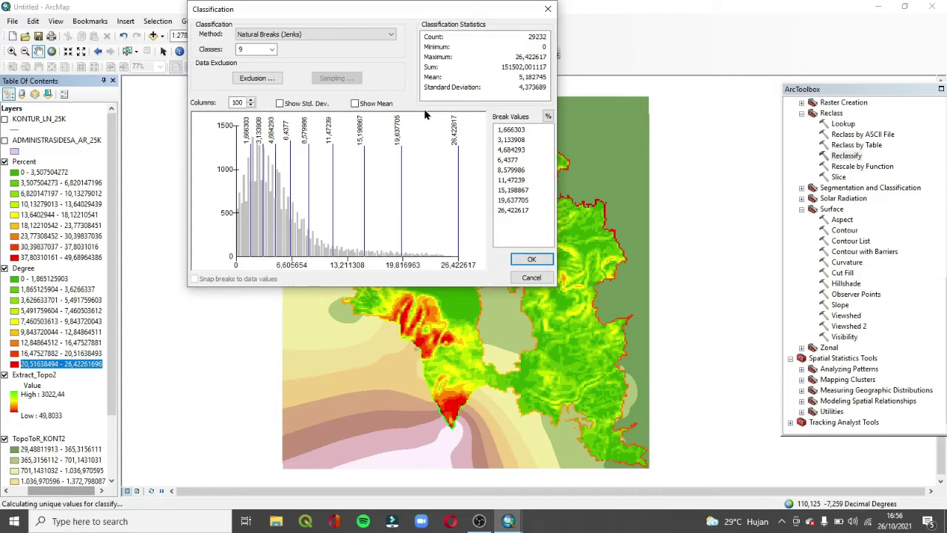
pyautogui.click(268, 48)
pyautogui.click(279, 80)
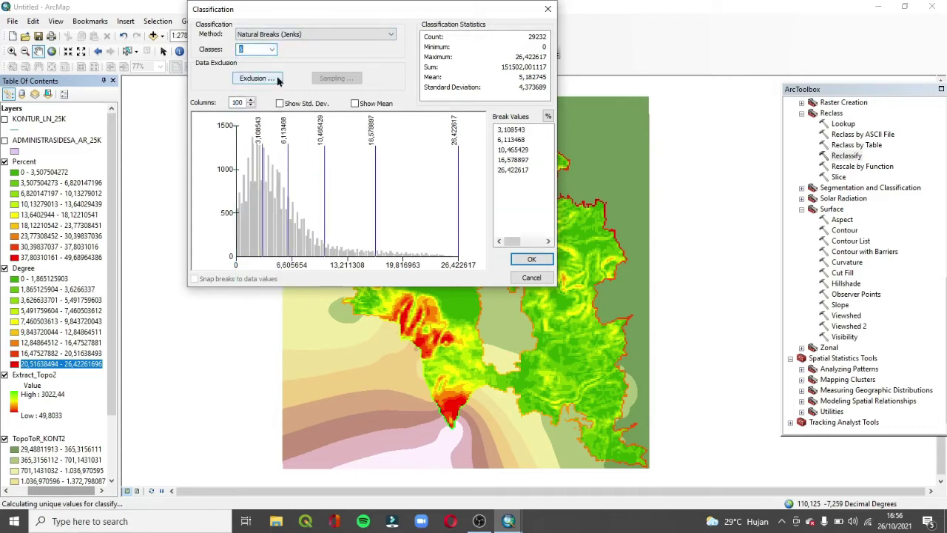
# Set the first two break values of the Degree classification to 8 and 15.
pyautogui.click(512, 129)
pyautogui.write('8')
pyautogui.click(513, 141)
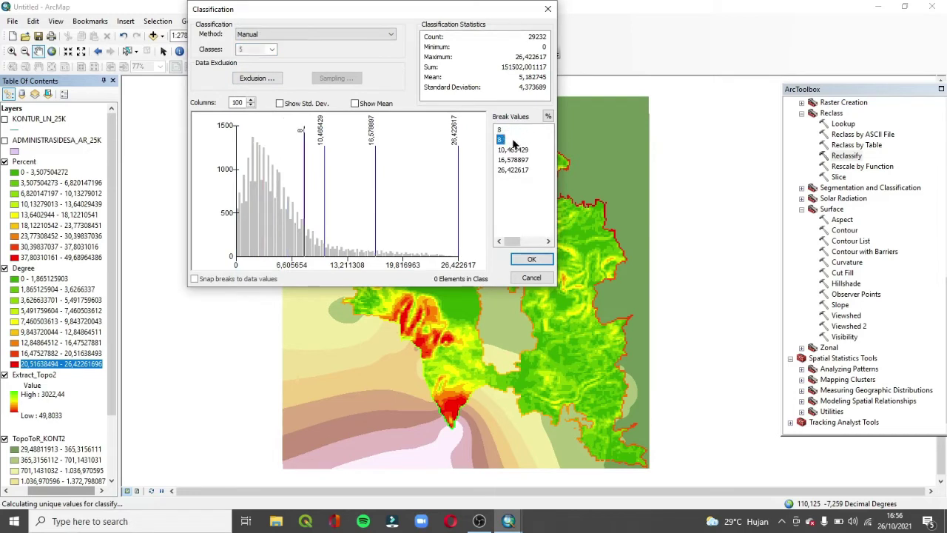
pyautogui.click(501, 140)
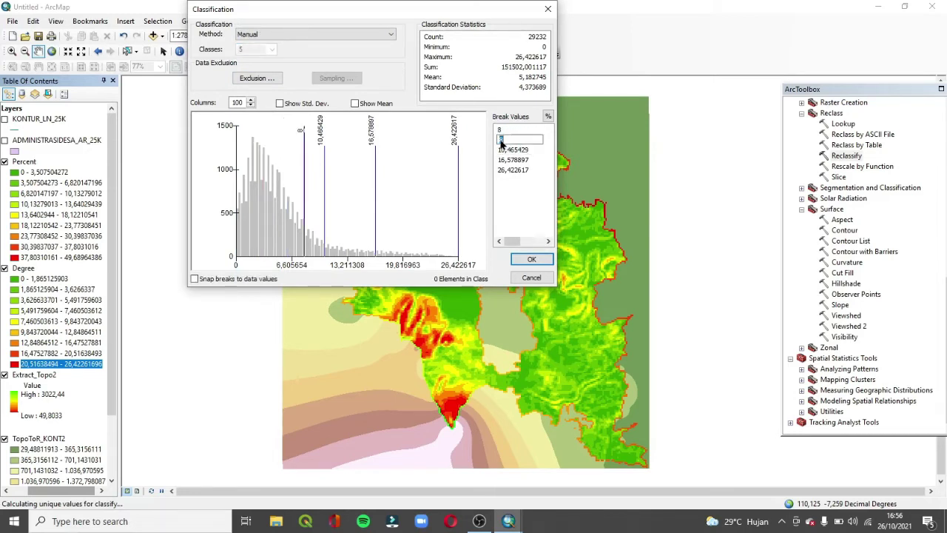
pyautogui.write('15')
pyautogui.press('Return')
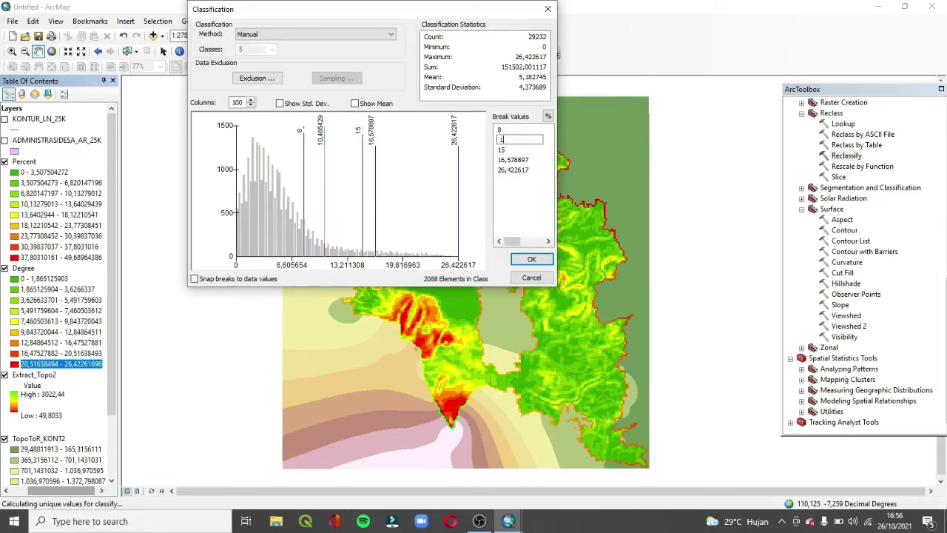
# Set the remaining three break values of the Degree classification to 25, 45 and 50.
pyautogui.write('25')
pyautogui.press('Return')
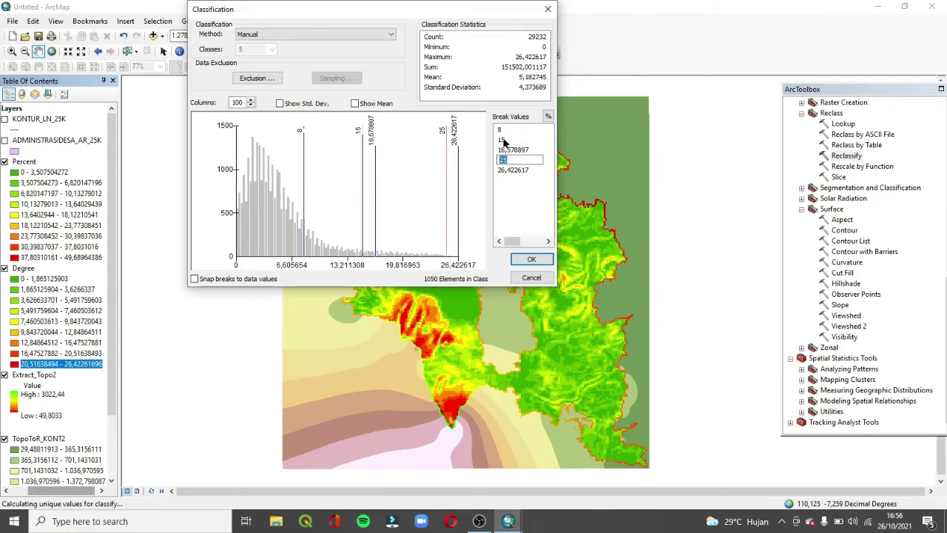
pyautogui.write('25')
pyautogui.press('Return')
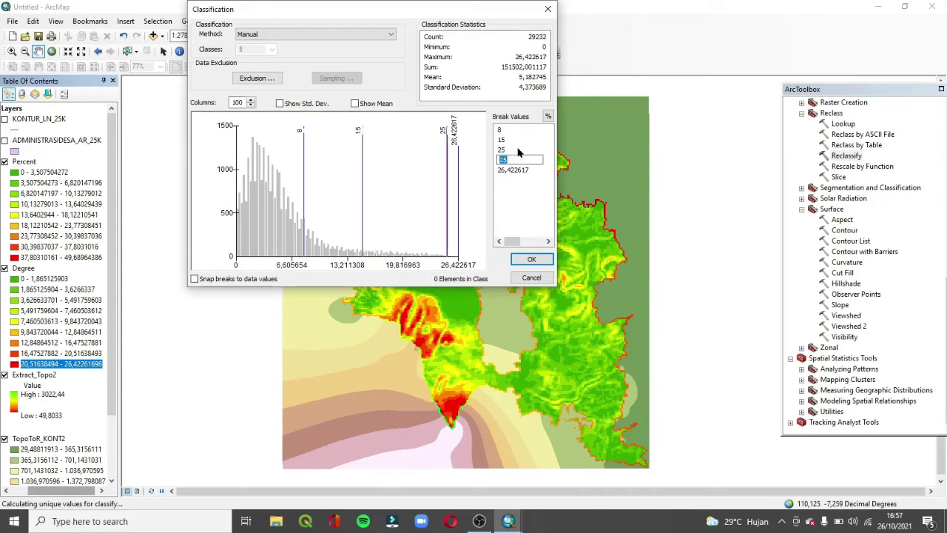
pyautogui.write('45')
pyautogui.press('Return')
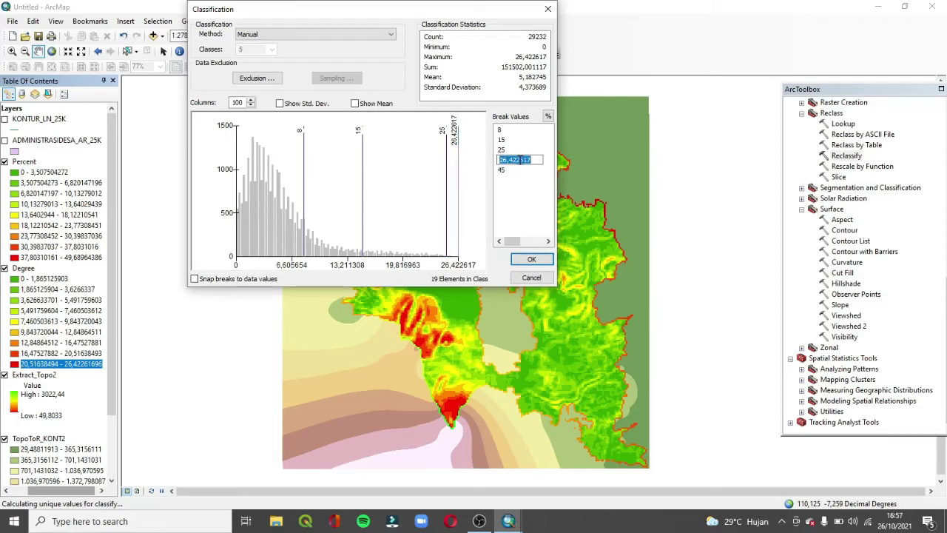
pyautogui.write('50')
pyautogui.press('Return')
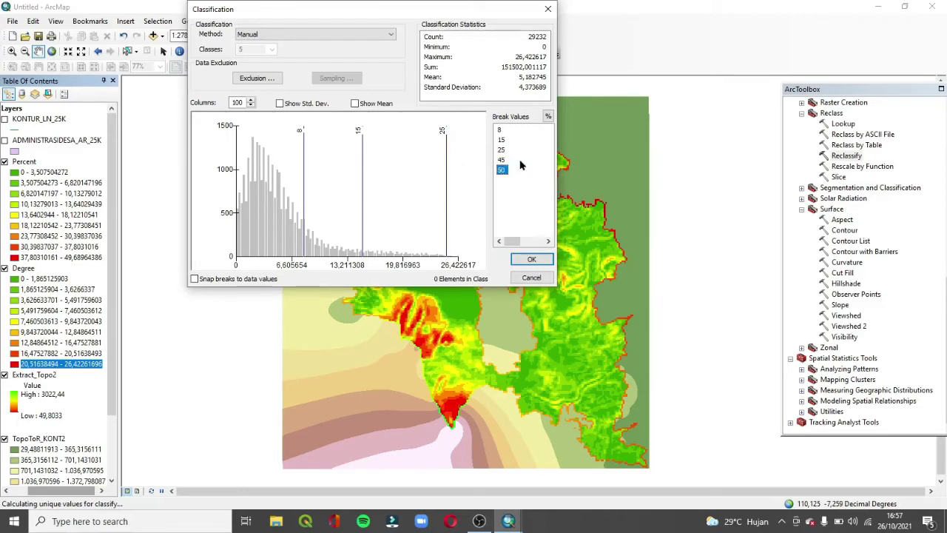
# Accept the Degree classification breaks and run the reclassification of the Degree raster.
pyautogui.click(536, 261)
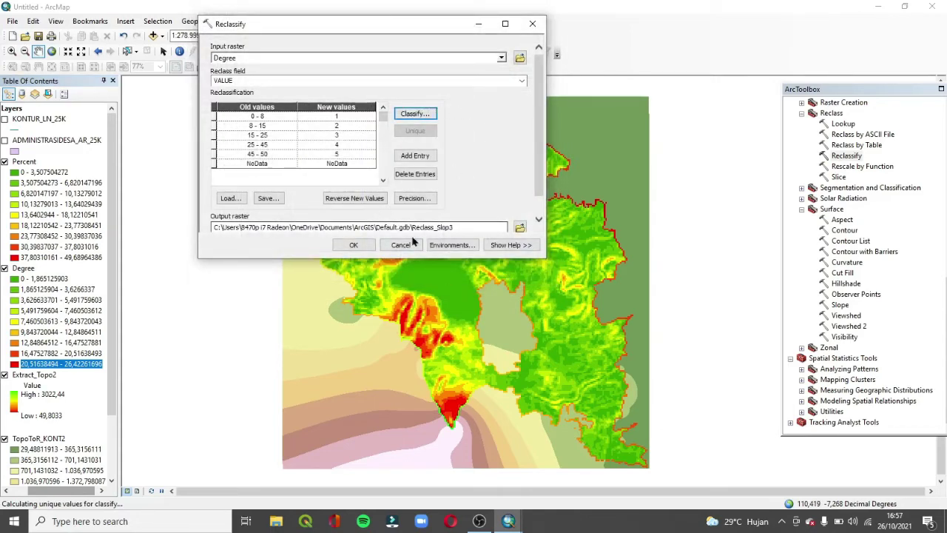
pyautogui.click(352, 248)
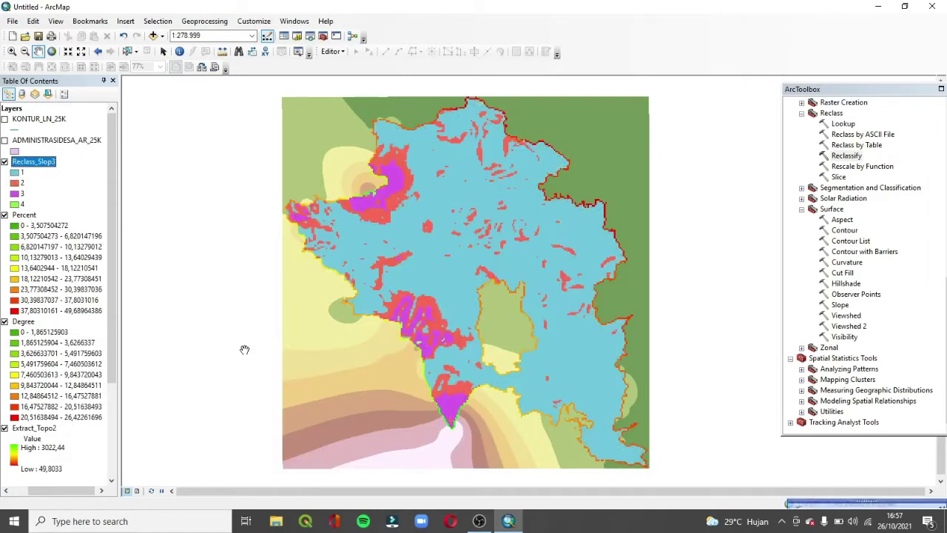
# Rename the Reclass_Slop3 layer as Reclass_Degree in its layer properties and apply the change.
pyautogui.moveTo(80, 497); pyautogui.dragTo(62, 496)
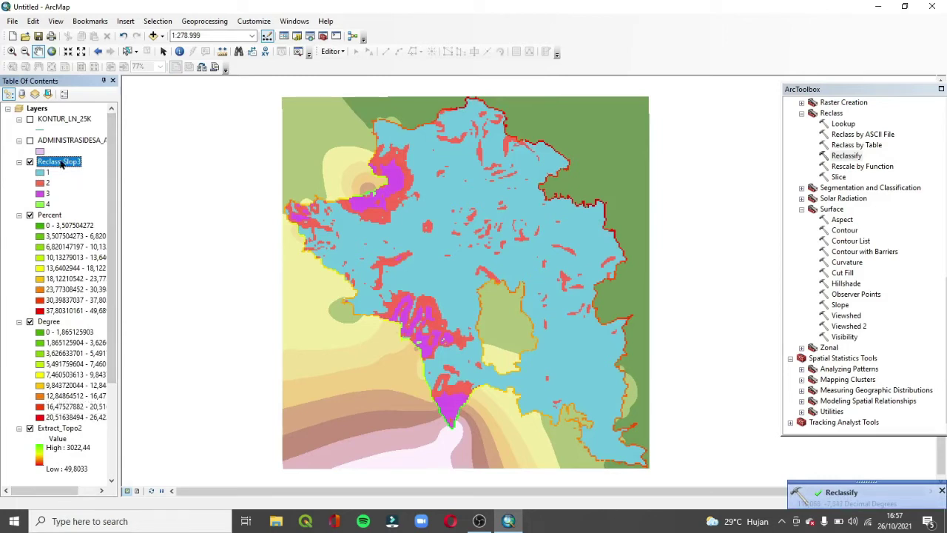
pyautogui.rightClick(62, 164)
pyautogui.click(109, 335)
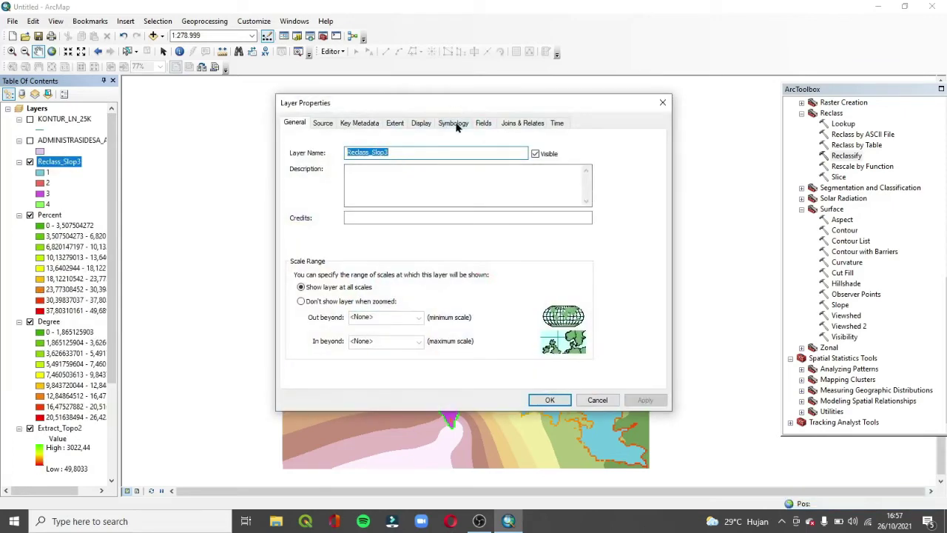
pyautogui.click(409, 152)
pyautogui.doubleClick(408, 152)
pyautogui.click(379, 152)
pyautogui.press('BackSpace')
pyautogui.press('BackSpace')
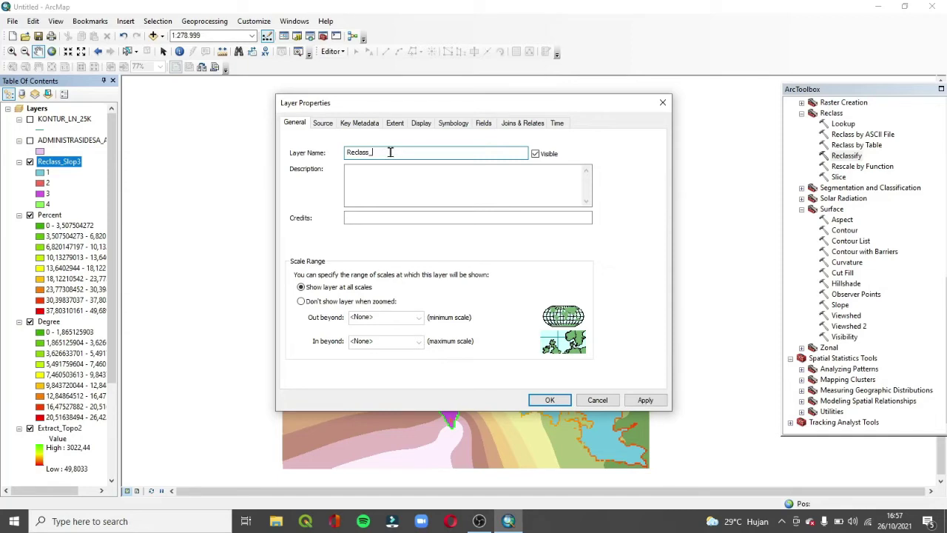
pyautogui.write('Degree')
pyautogui.click(645, 399)
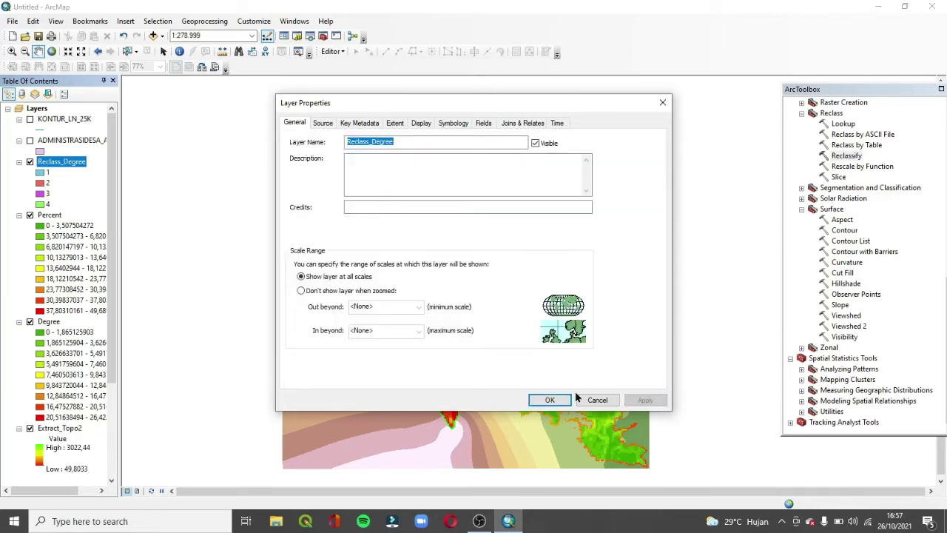
# Apply the green-yellow-red color ramp to the unique values of the Reclass_Degree layer.
pyautogui.click(463, 124)
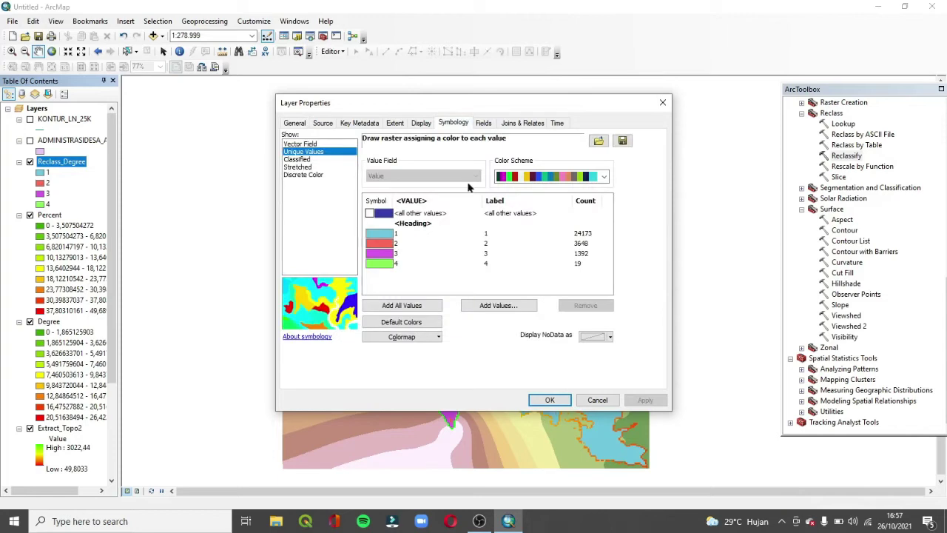
pyautogui.scroll(-2, 571, 172)
pyautogui.click(604, 176)
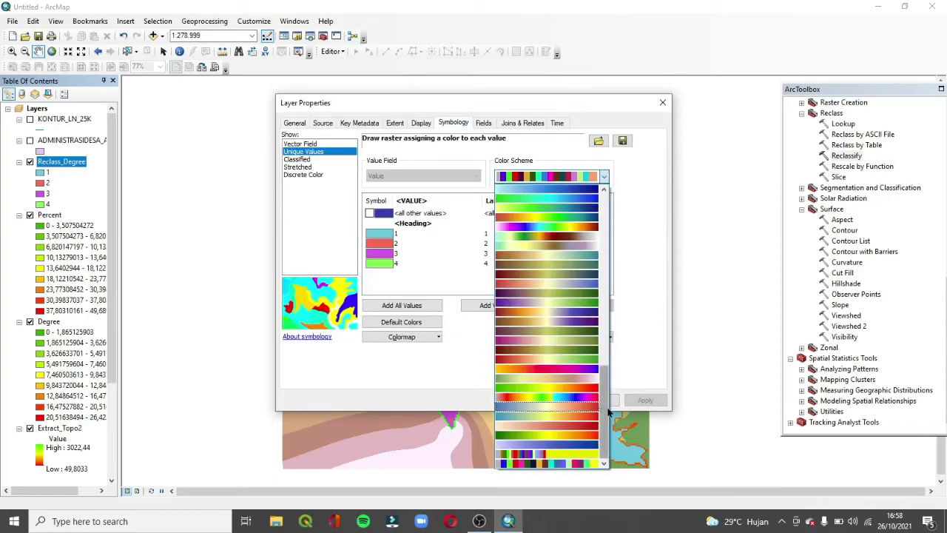
pyautogui.moveTo(608, 412)
pyautogui.mouseDown()
pyautogui.moveTo(612, 296)
pyautogui.moveTo(620, 403)
pyautogui.mouseUp()
pyautogui.click(586, 427)
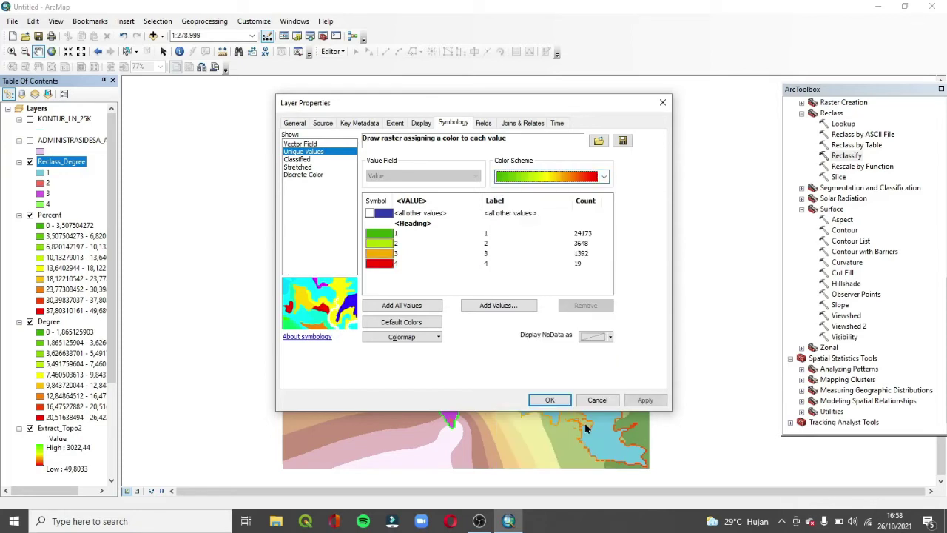
# Label class 1 of the Reclass_Degree symbology as Datar and class 2 as Landai.
pyautogui.click(494, 236)
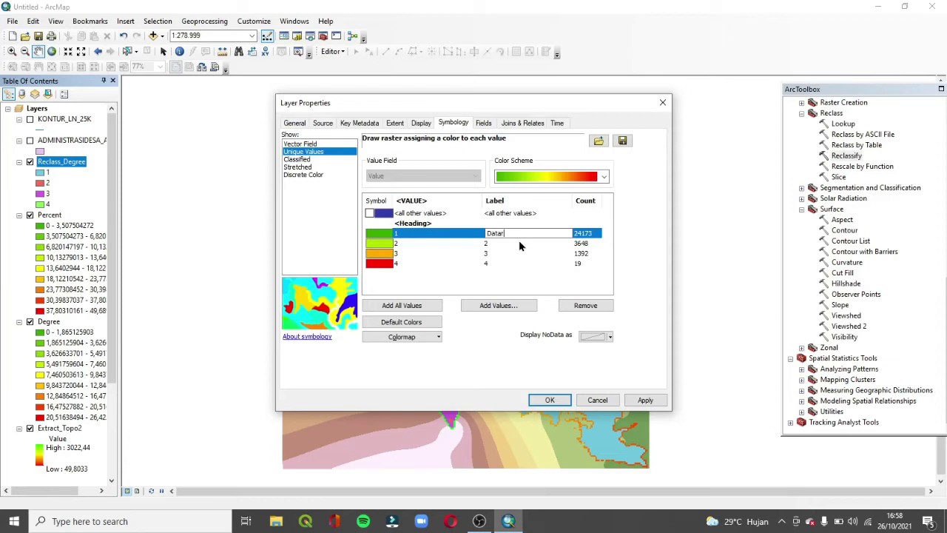
pyautogui.press('Return')
pyautogui.click(491, 243)
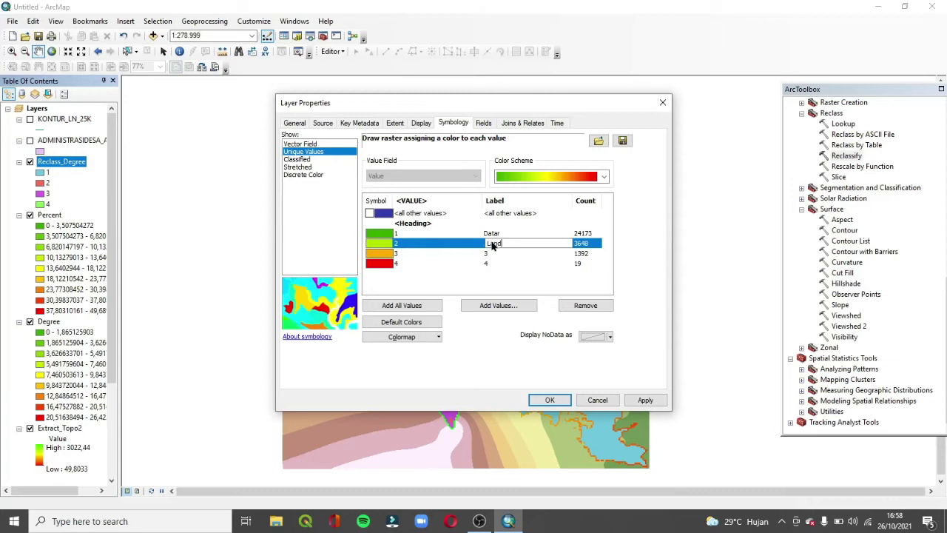
pyautogui.press('Return')
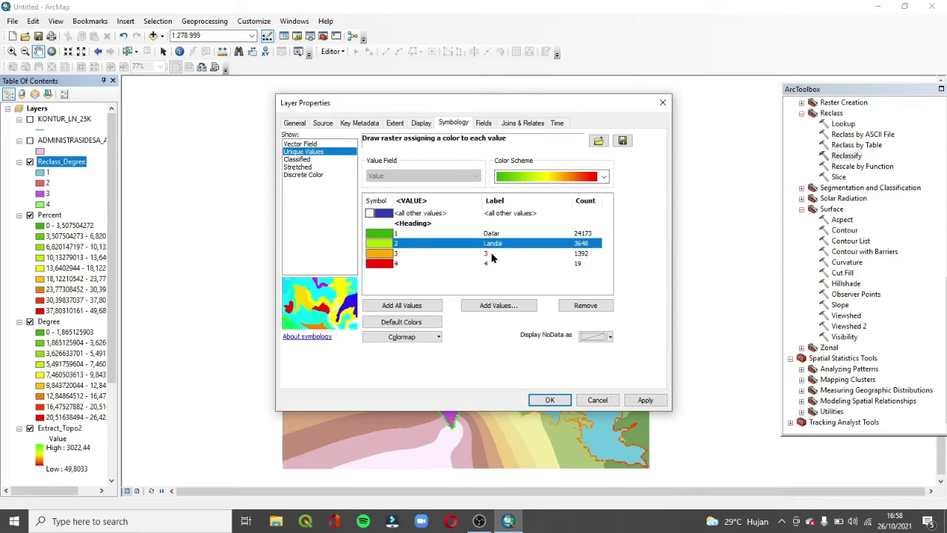
# Label class 3 of Reclass_Degree as Agak Curam and class 4 as Curam, then apply the symbology.
pyautogui.click(486, 254)
pyautogui.write('Agak')
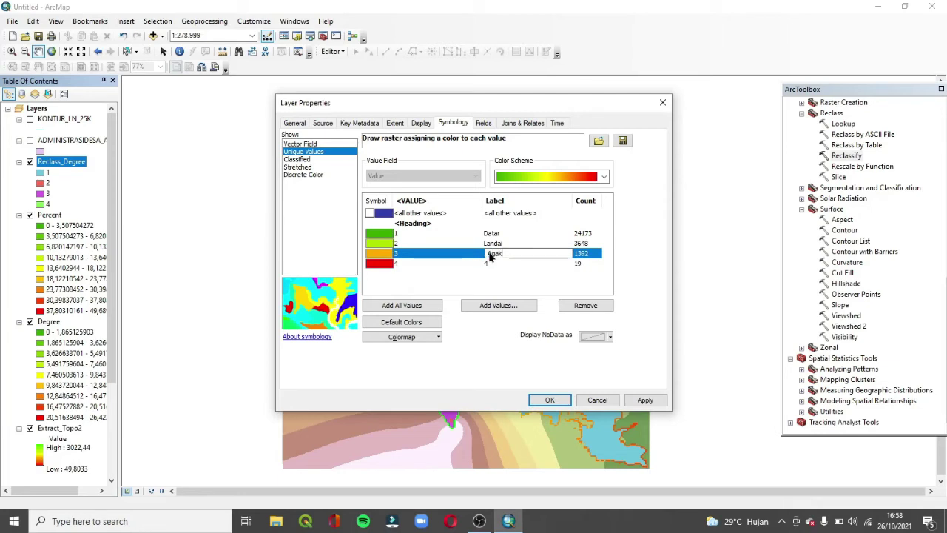
pyautogui.write(' Curam')
pyautogui.press('Return')
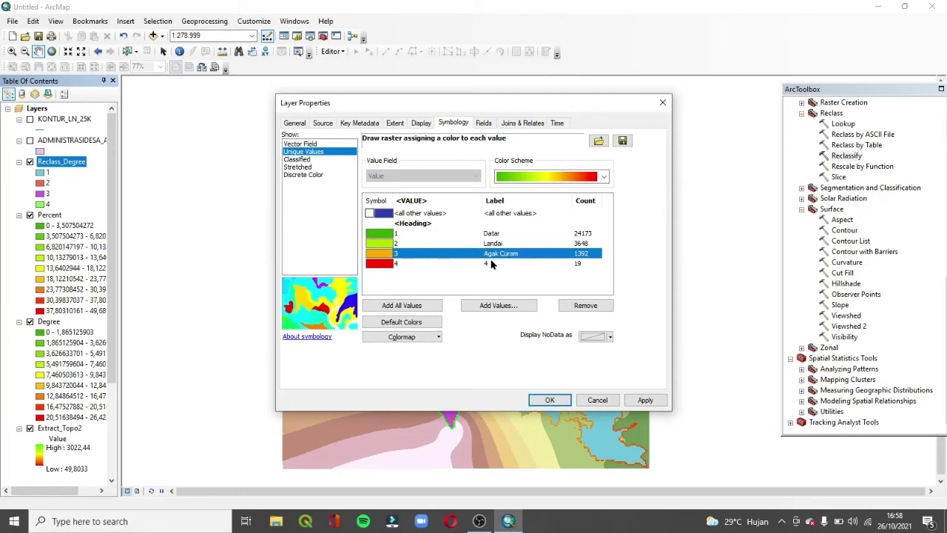
pyautogui.click(491, 264)
pyautogui.click(490, 264)
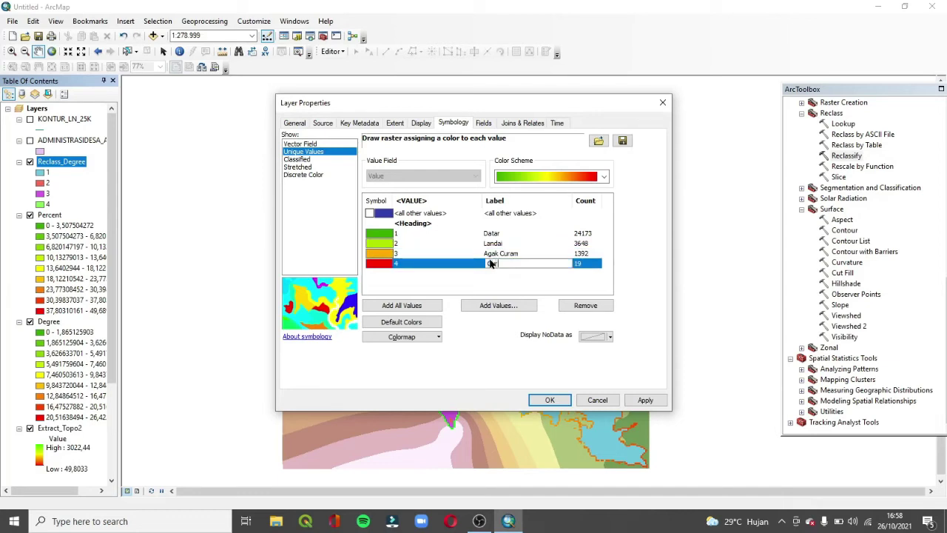
pyautogui.click(559, 290)
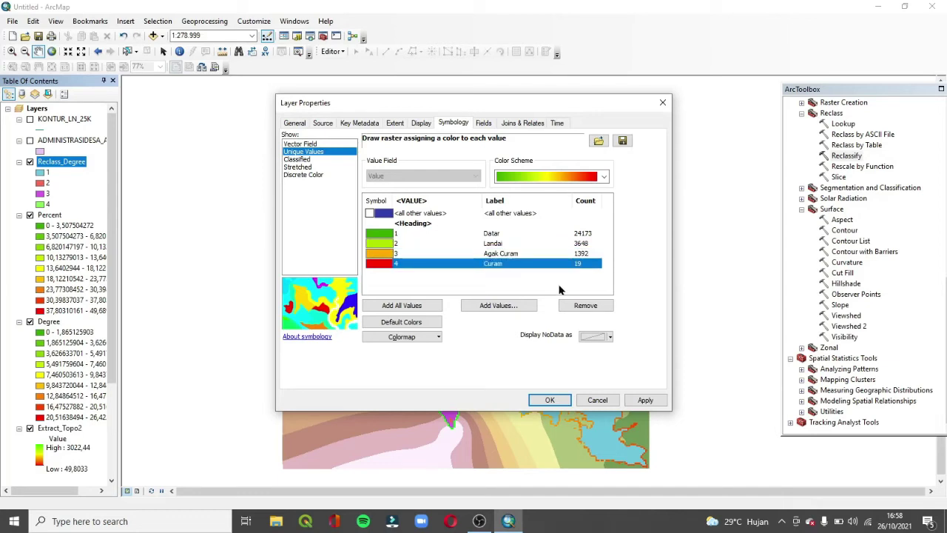
pyautogui.click(656, 401)
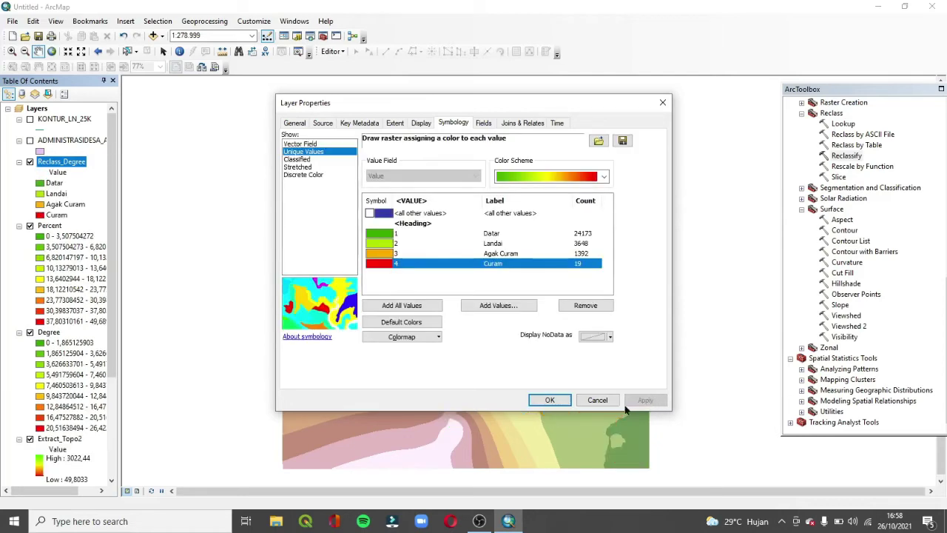
pyautogui.click(550, 399)
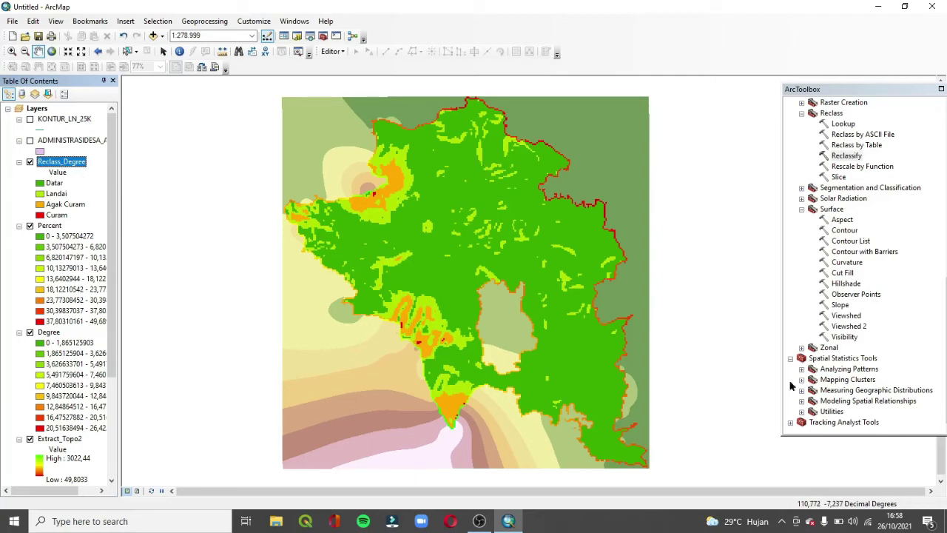
# Start a Reclassify operation on the Percent raster and set its classification to 7 classes.
pyautogui.doubleClick(851, 156)
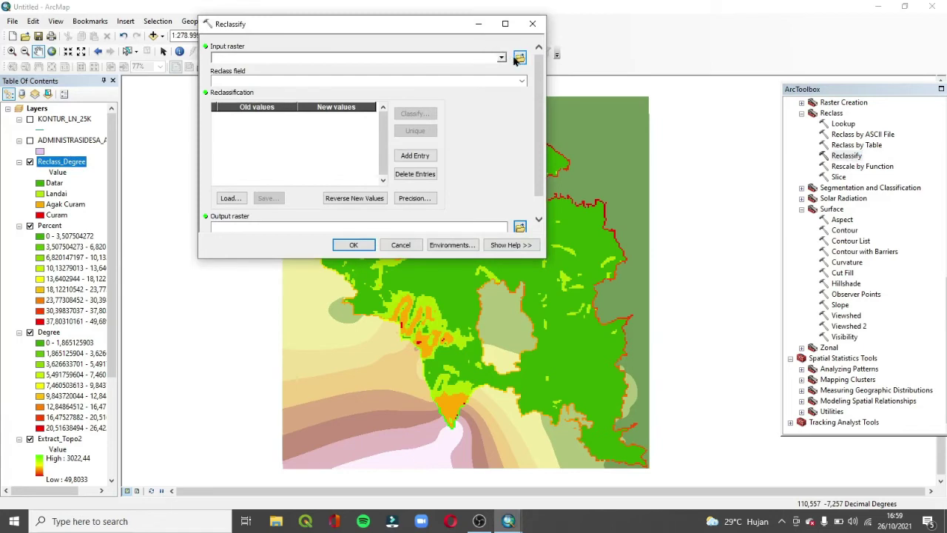
pyautogui.click(502, 58)
pyautogui.click(253, 78)
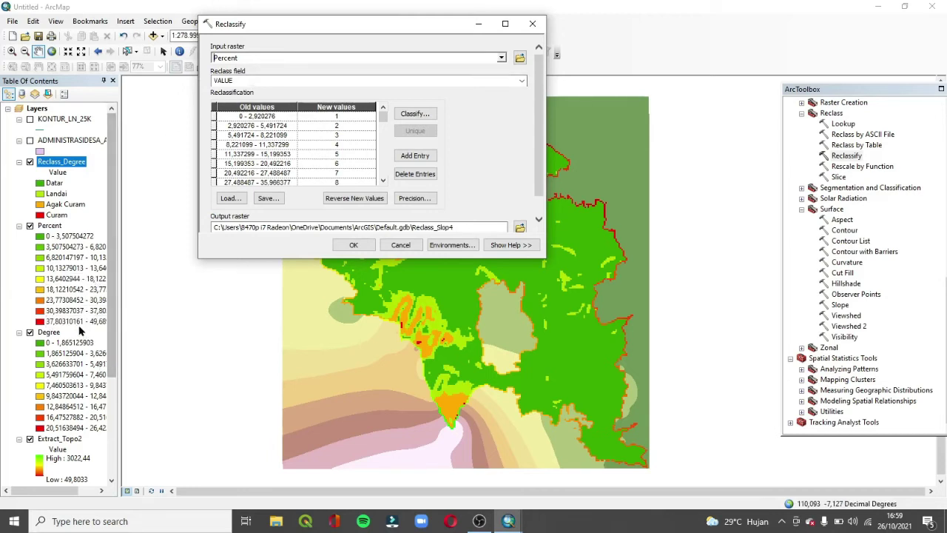
pyautogui.moveTo(70, 495); pyautogui.dragTo(93, 494)
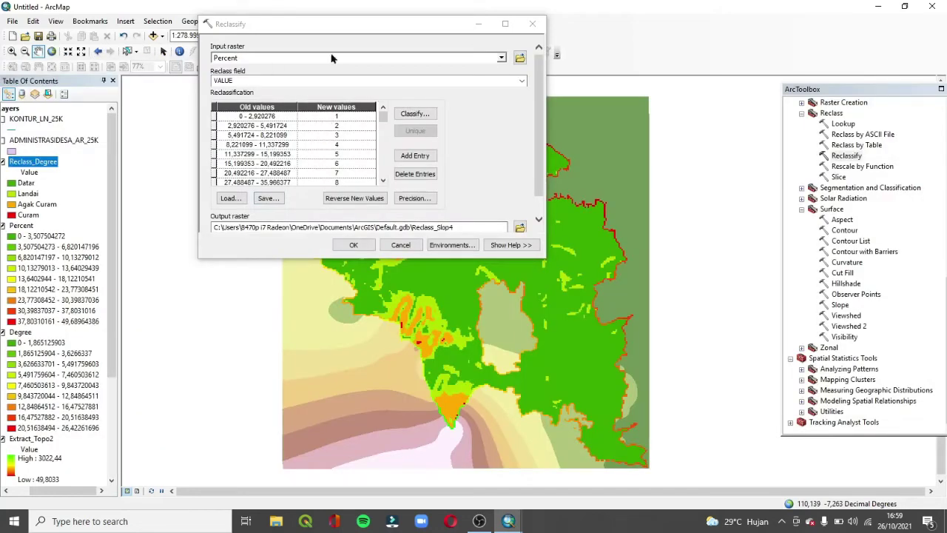
pyautogui.click(413, 115)
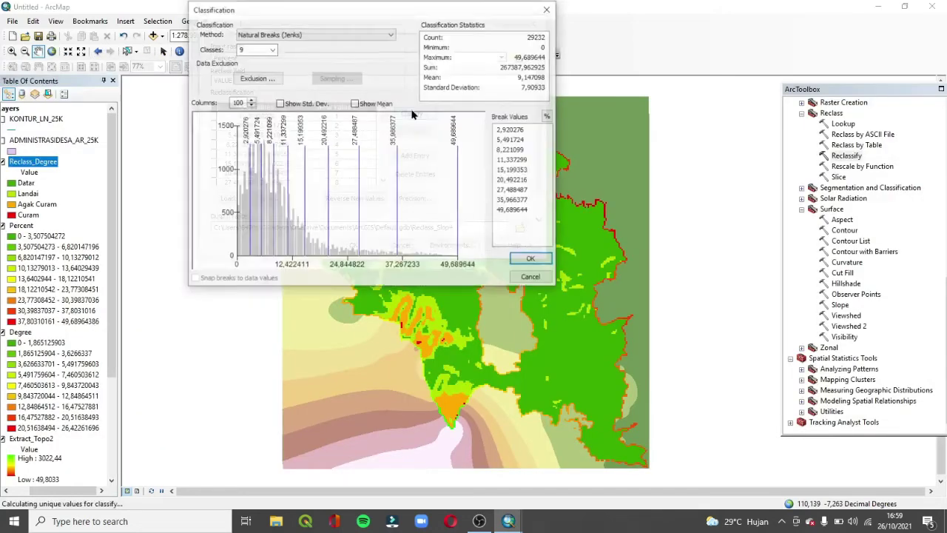
pyautogui.click(272, 49)
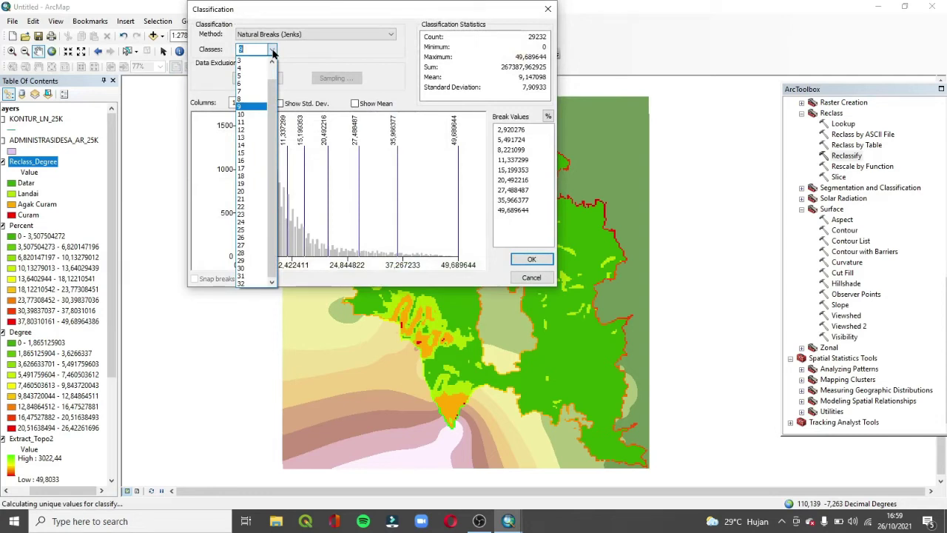
pyautogui.click(241, 93)
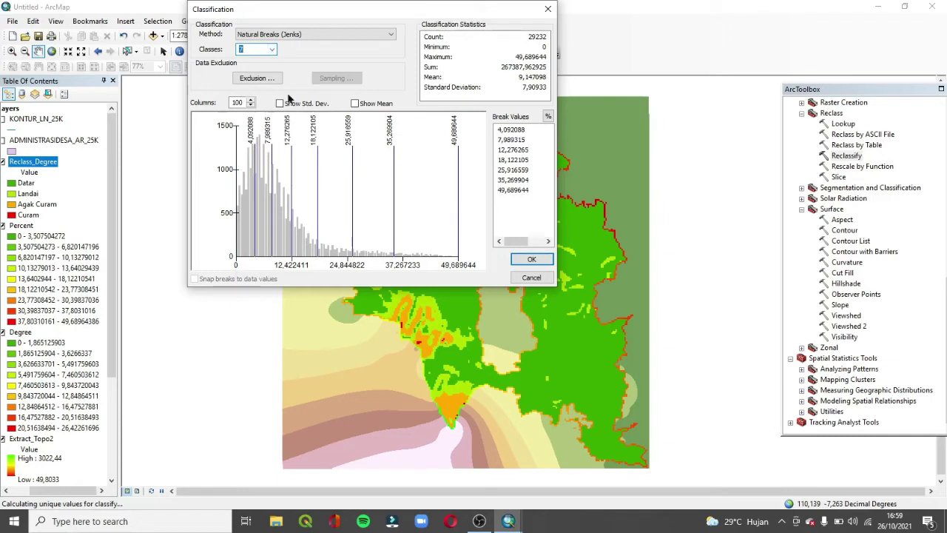
# Set the first four break values of the Percent classification to 3, 8, 15 and 30.
pyautogui.click(515, 130)
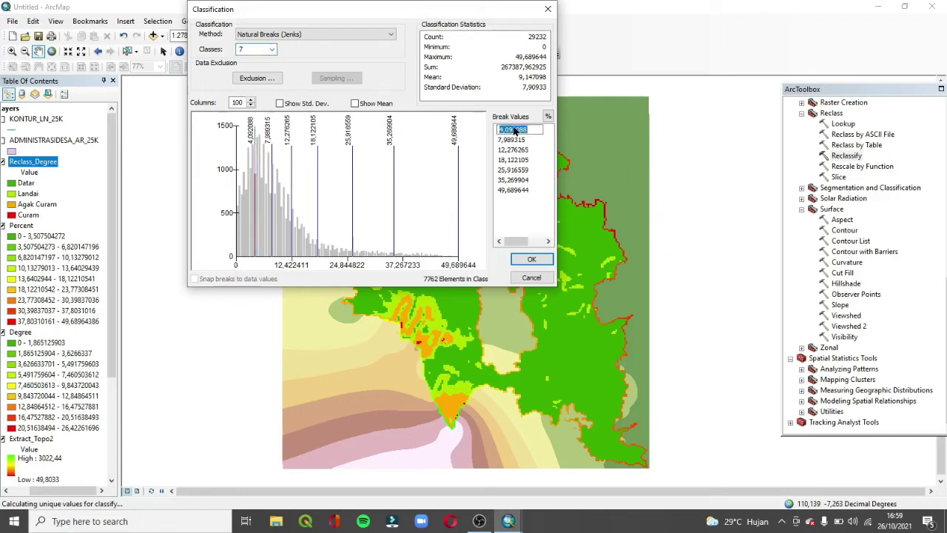
pyautogui.write('3')
pyautogui.click(516, 141)
pyautogui.write('8')
pyautogui.click(516, 149)
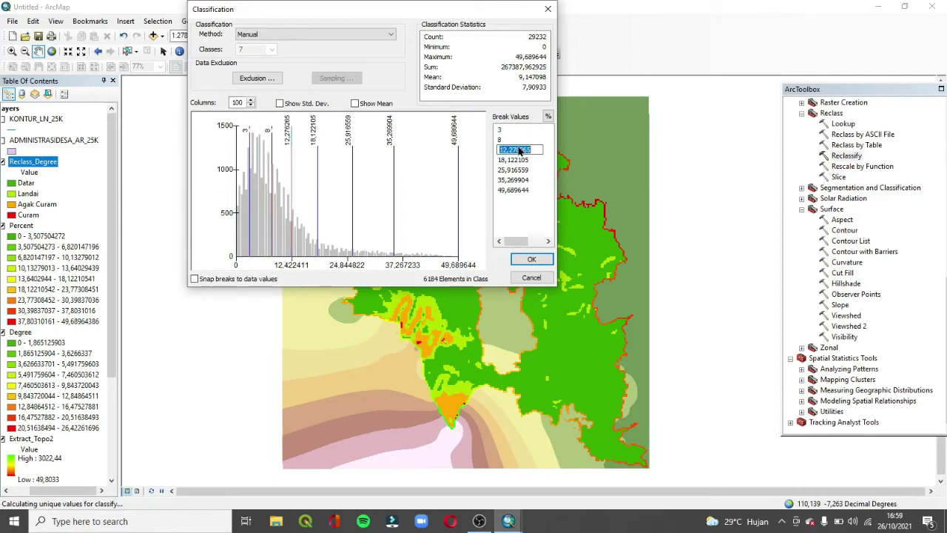
pyautogui.write('15')
pyautogui.press('Return')
pyautogui.click(521, 161)
pyautogui.write('30')
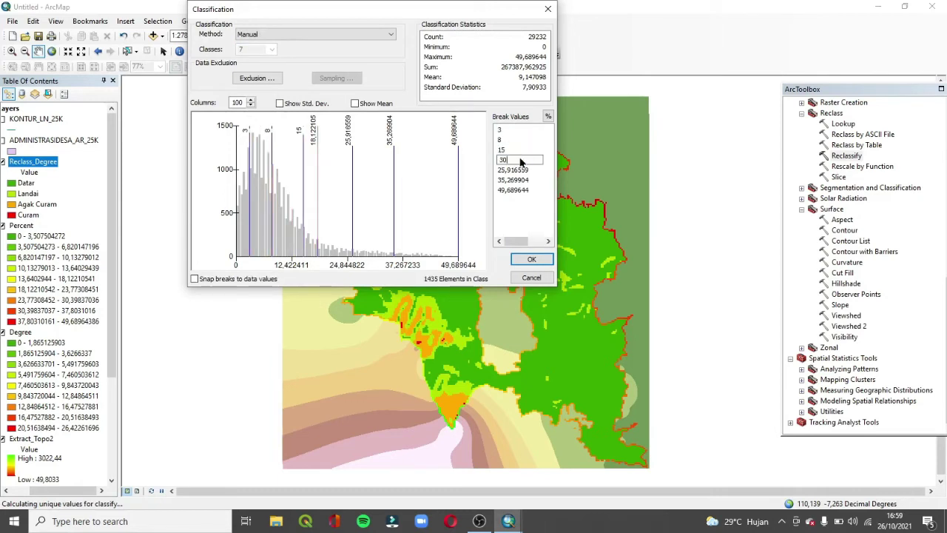
# Set the last three break values of the Percent classification to 45, 65 and 70.
pyautogui.click(523, 171)
pyautogui.click(504, 171)
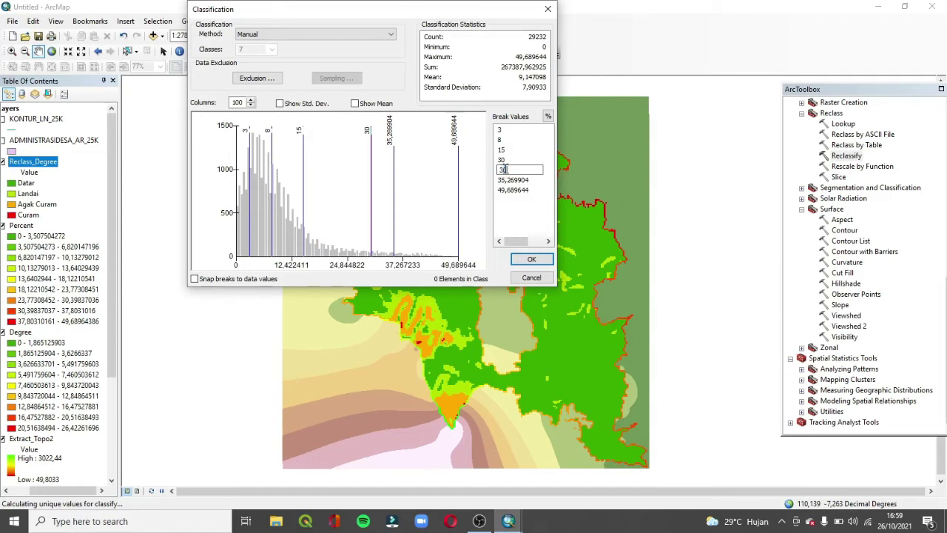
pyautogui.write('45')
pyautogui.press('Return')
pyautogui.write('45')
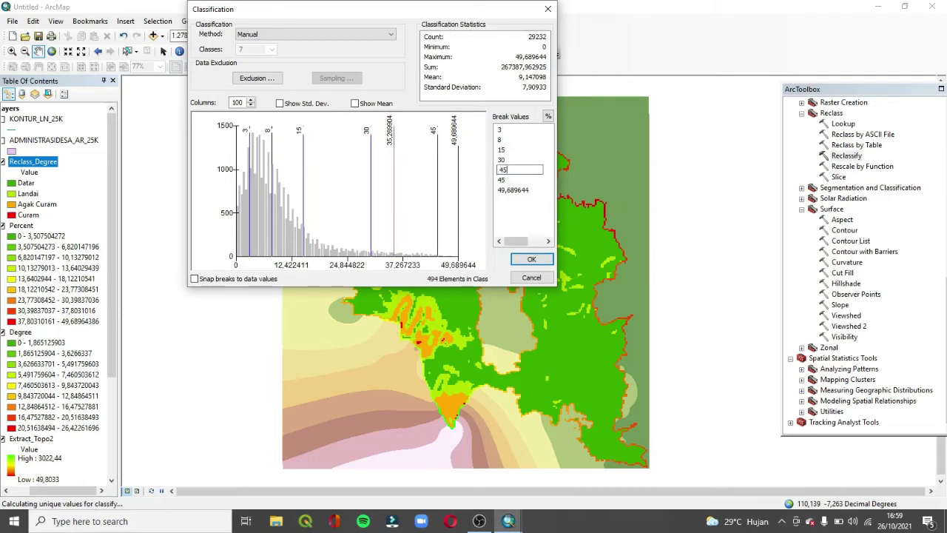
pyautogui.click(509, 180)
pyautogui.write('65')
pyautogui.press('Return')
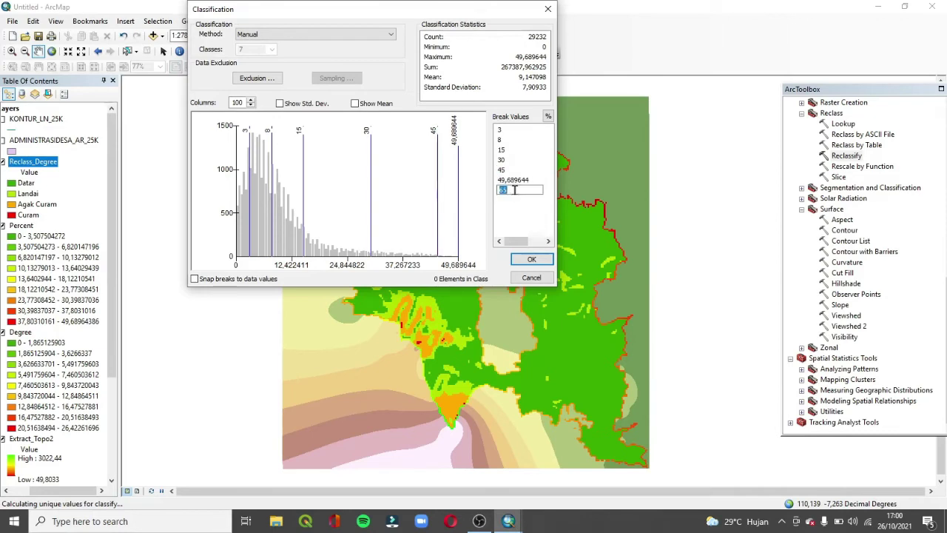
pyautogui.click(513, 190)
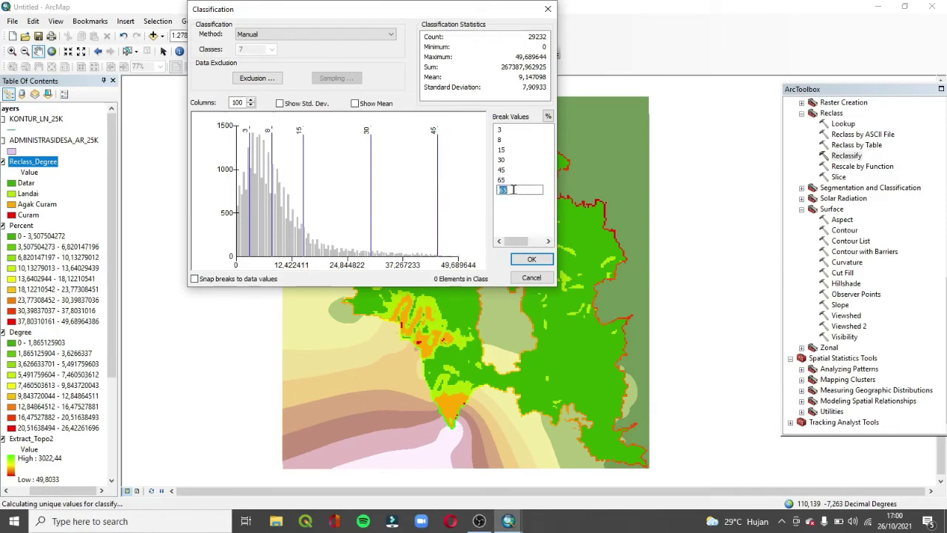
pyautogui.write('70')
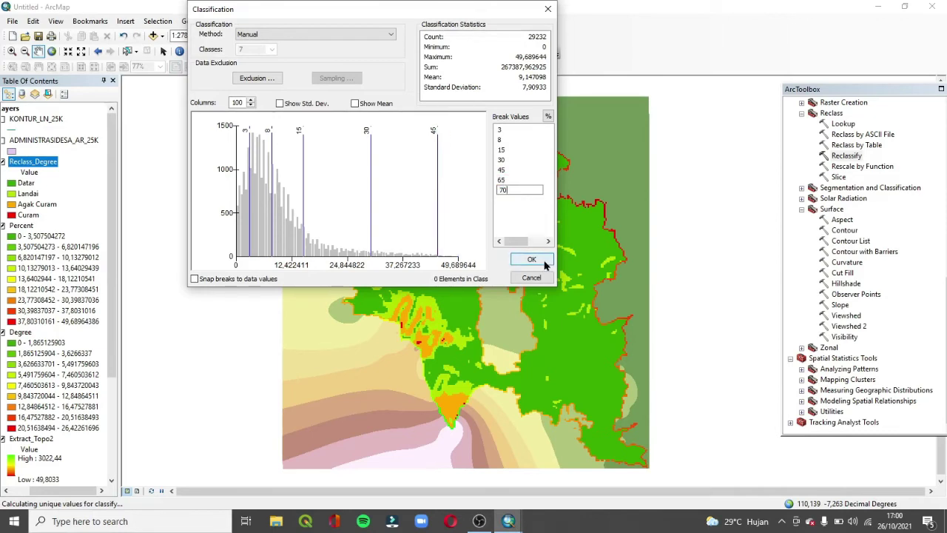
# Accept the Percent classification breaks and run the reclassification of the Percent raster.
pyautogui.click(544, 262)
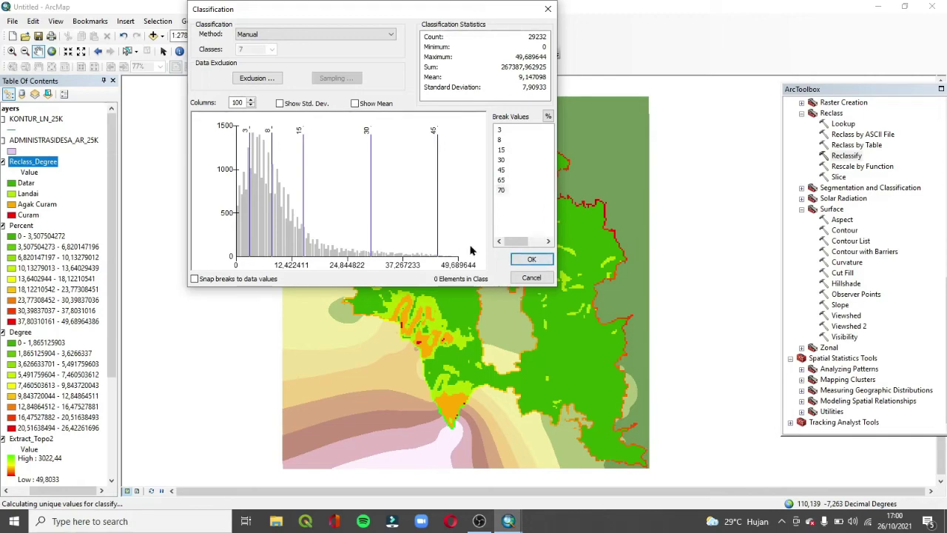
pyautogui.click(532, 260)
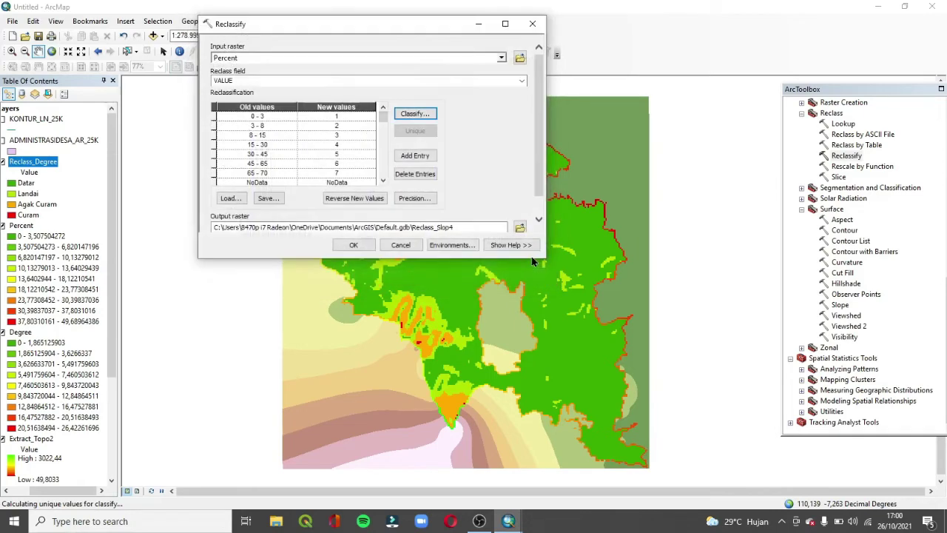
pyautogui.click(351, 246)
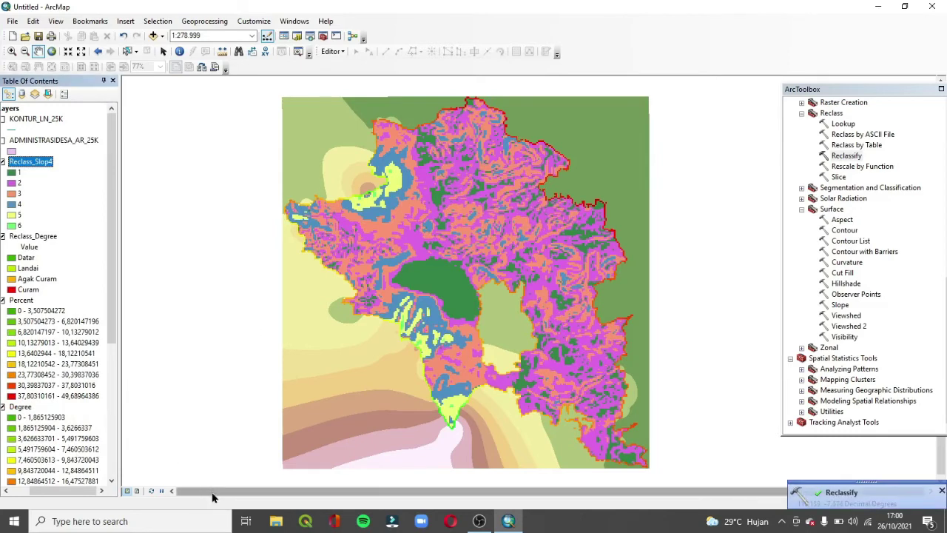
# Open the reclassified percent slope layer's symbology and apply a green-to-yellow-to-red color scheme to its unique values.
pyautogui.rightClick(39, 164)
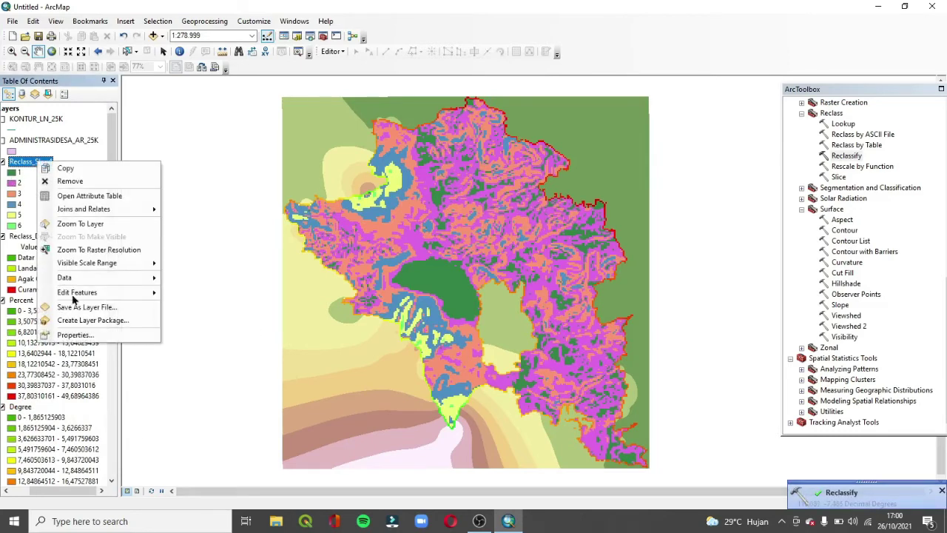
pyautogui.click(91, 333)
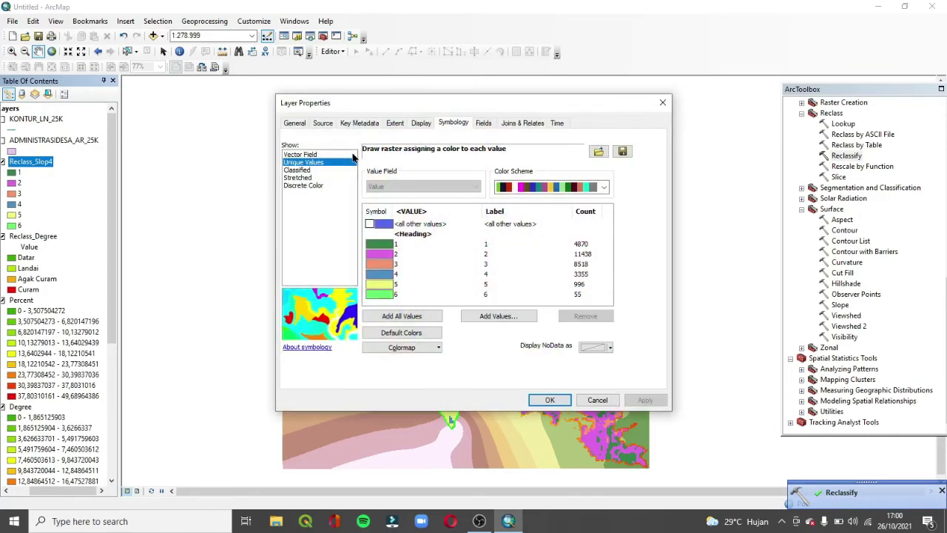
pyautogui.click(603, 187)
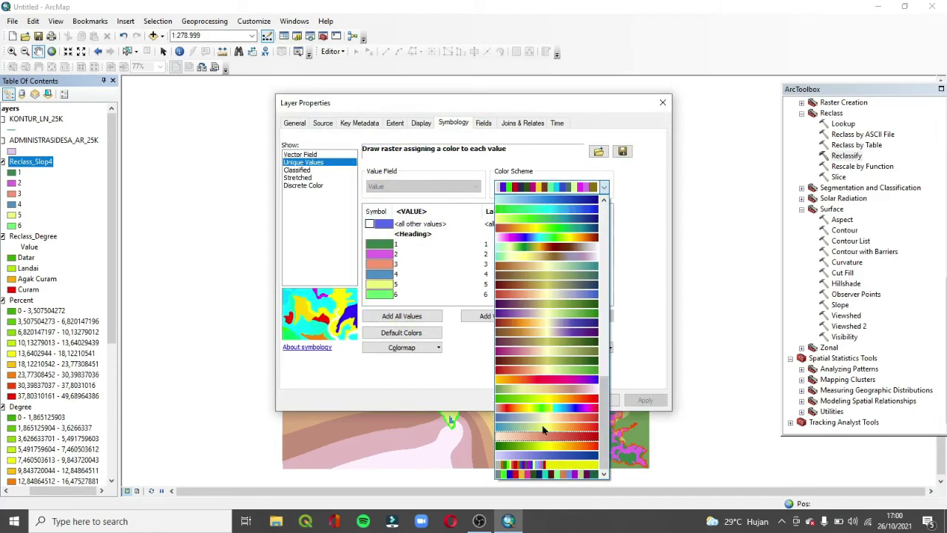
pyautogui.click(547, 398)
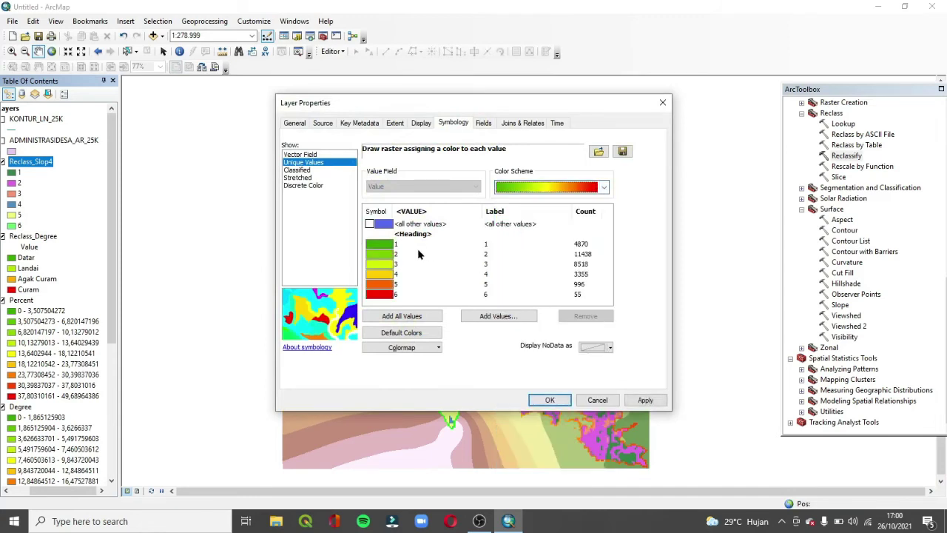
# Rename the Reclass_Slop4 layer to Reclass_Percent in its layer properties.
pyautogui.click(297, 124)
pyautogui.doubleClick(409, 142)
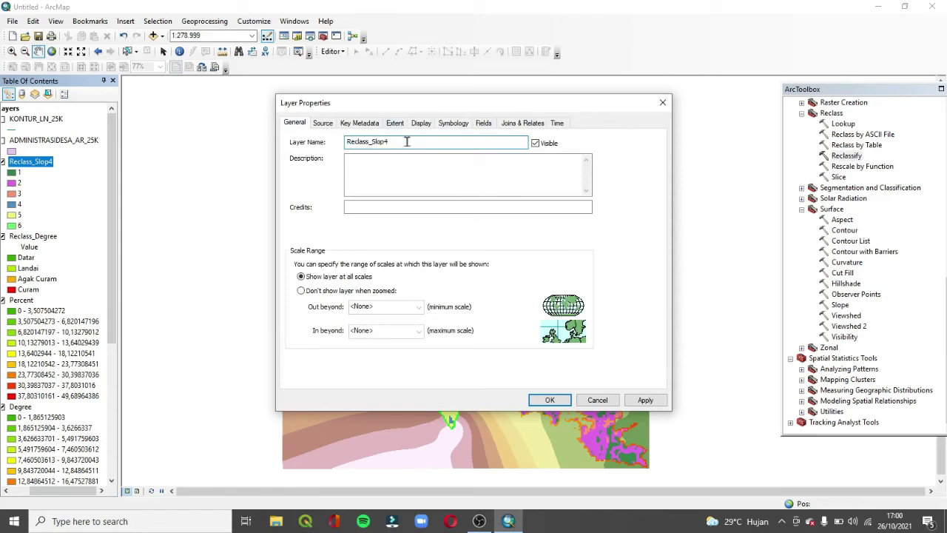
pyautogui.click(386, 145)
pyautogui.doubleClick(385, 144)
pyautogui.click(378, 144)
pyautogui.write('Percent')
# Label Reclass_Percent classes 1, 2 and 3 as Datar, Landai and Agak Miring.
pyautogui.click(453, 122)
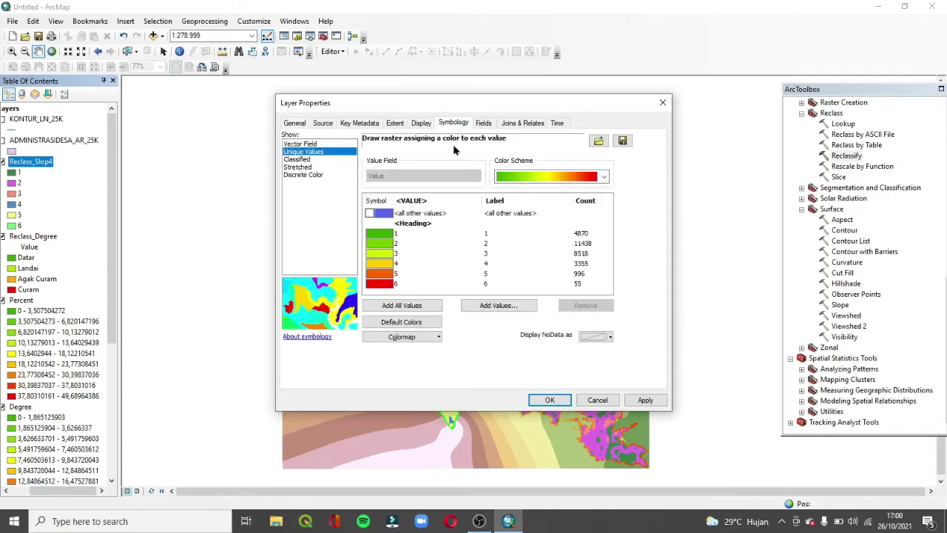
pyautogui.click(492, 235)
pyautogui.click(492, 235)
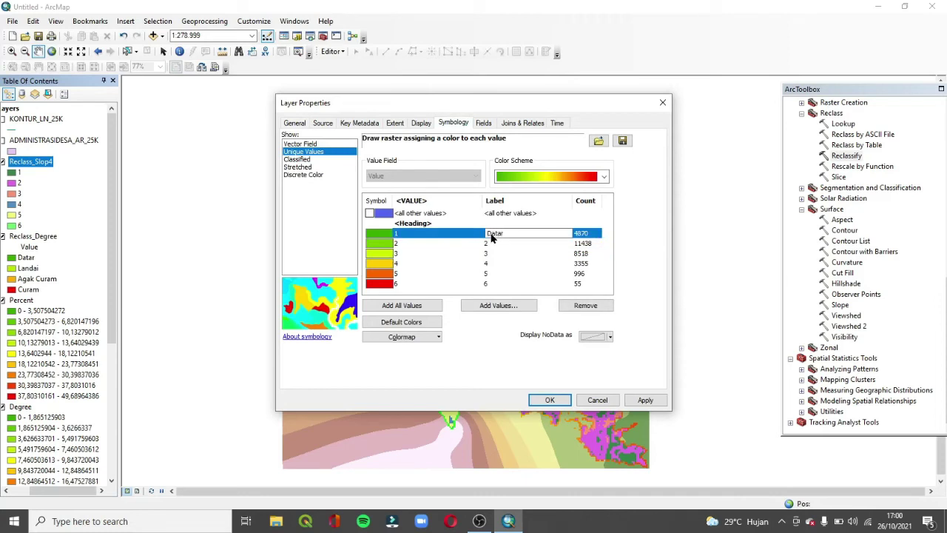
pyautogui.write('Datar')
pyautogui.click(495, 243)
pyautogui.click(495, 243)
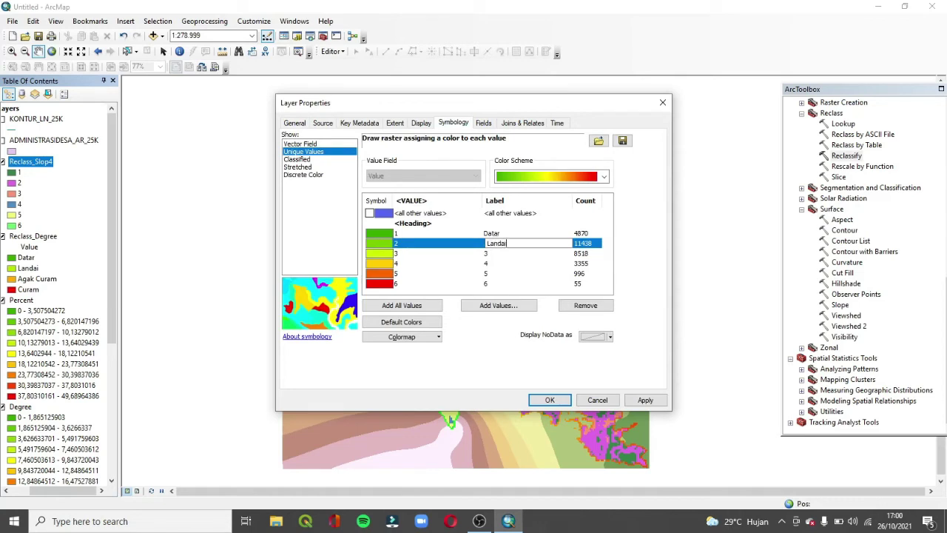
pyautogui.write('Landai')
pyautogui.click(496, 253)
pyautogui.click(496, 252)
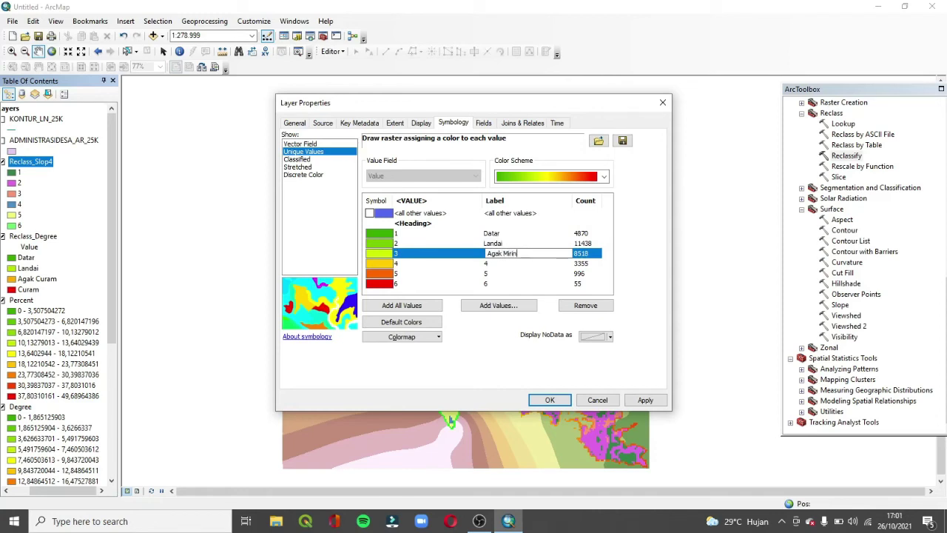
# Label classes 4, 5 and 6 as Miring, Agak Curam and Curam, and apply the layer properties.
pyautogui.click(501, 263)
pyautogui.click(501, 264)
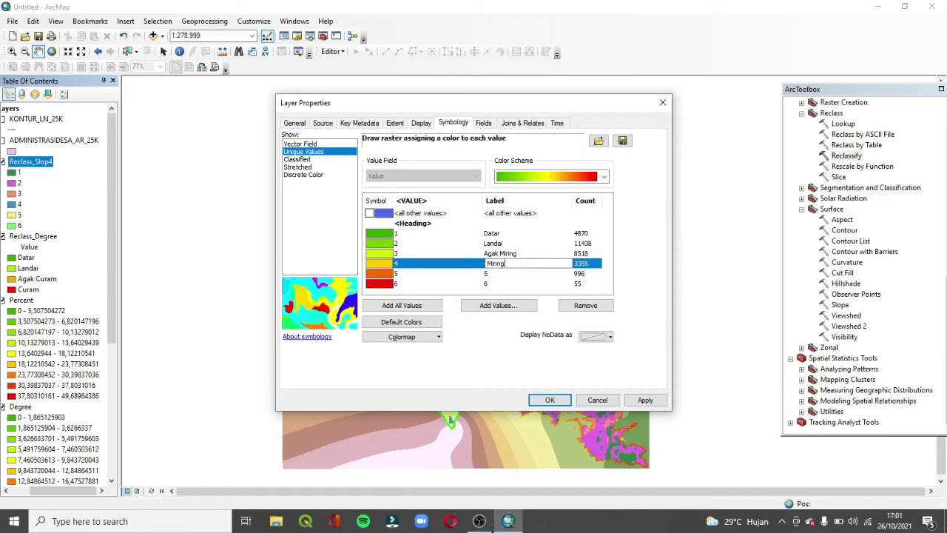
pyautogui.click(505, 273)
pyautogui.click(505, 273)
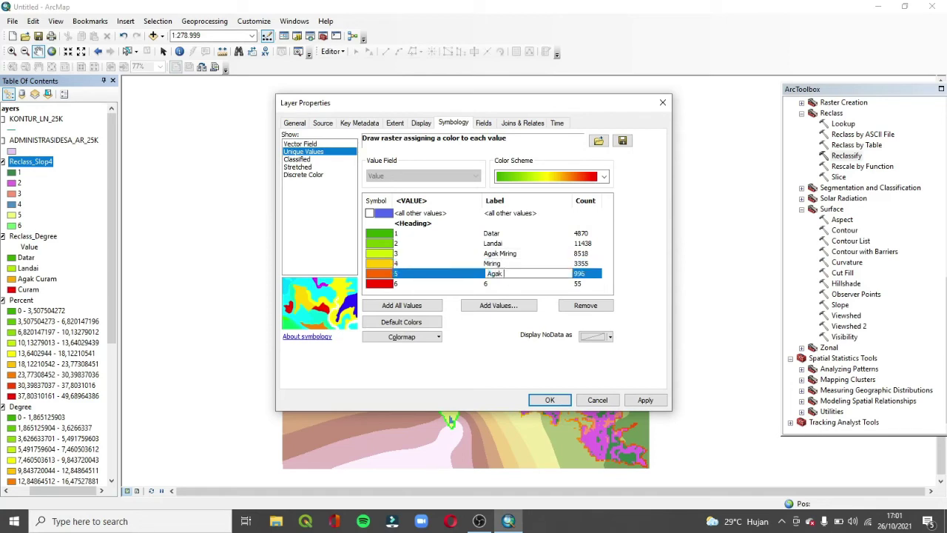
pyautogui.click(503, 283)
pyautogui.click(503, 284)
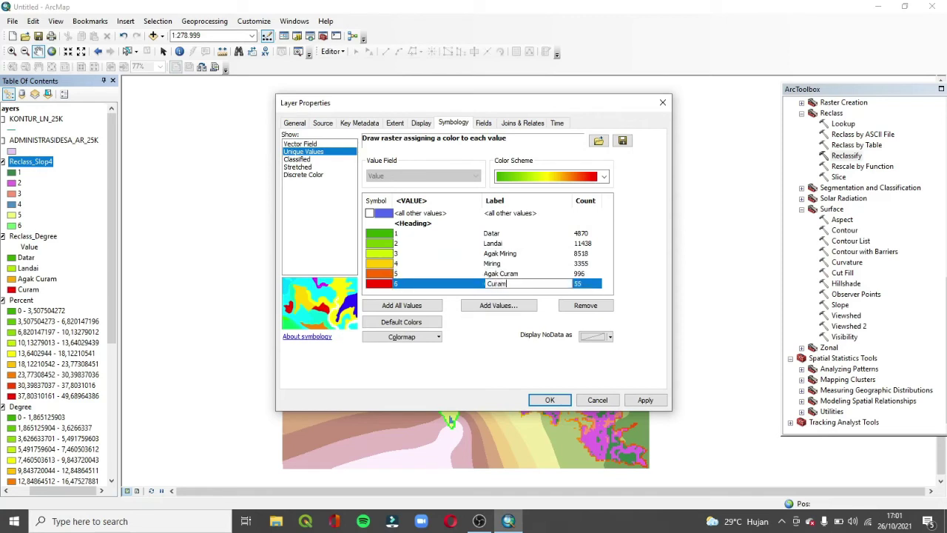
pyautogui.click(644, 400)
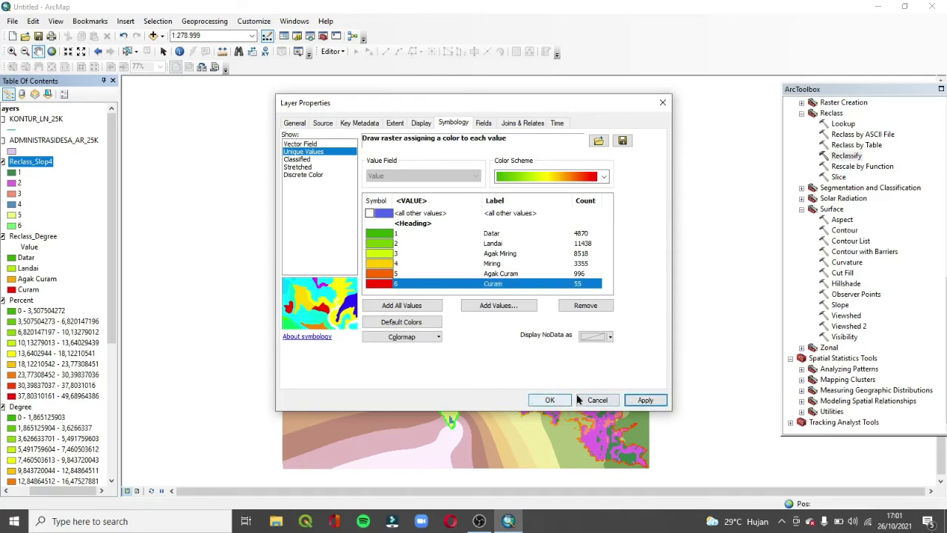
pyautogui.click(663, 401)
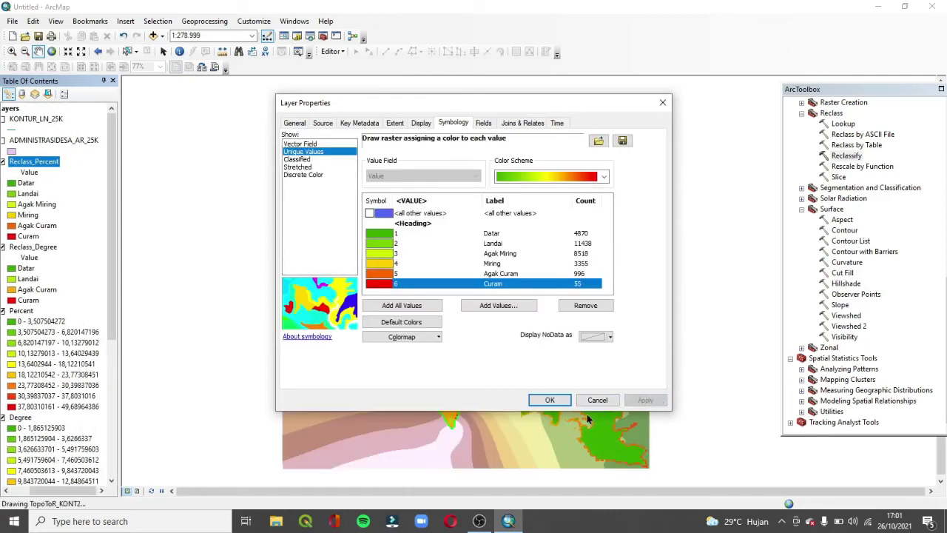
pyautogui.click(548, 400)
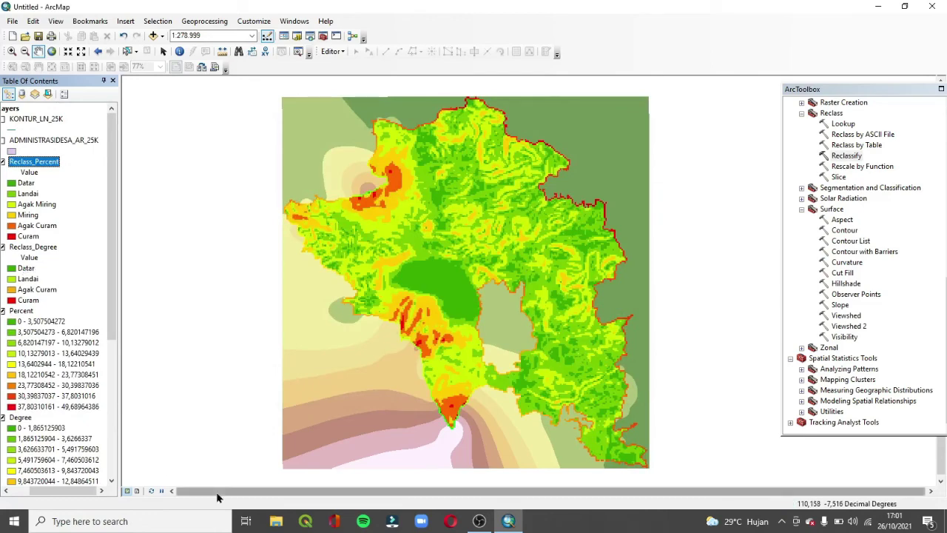
# Hide the unmasked TopoToR_KONT2 elevation raster and return to the start of the layer list.
pyautogui.moveTo(110, 283); pyautogui.dragTo(108, 441)
pyautogui.click(4, 364)
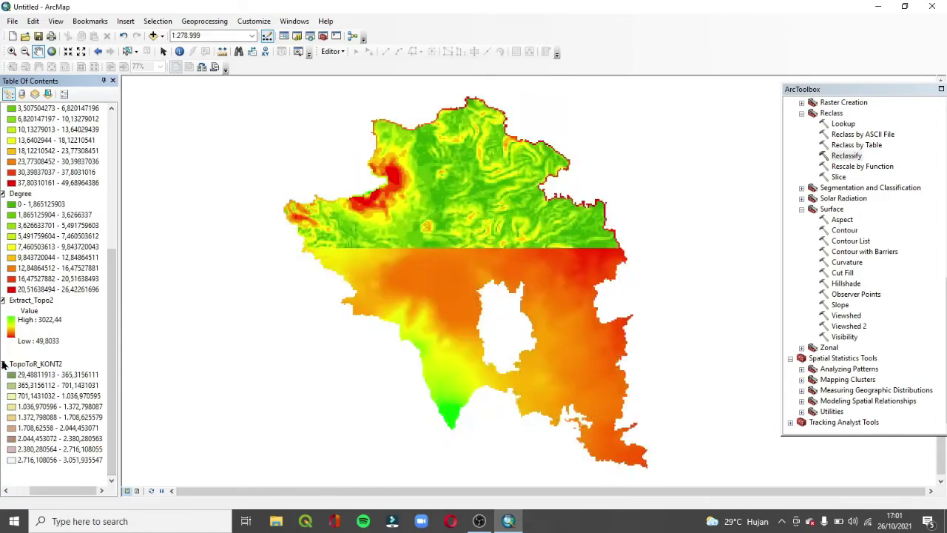
pyautogui.moveTo(117, 378); pyautogui.dragTo(148, 191)
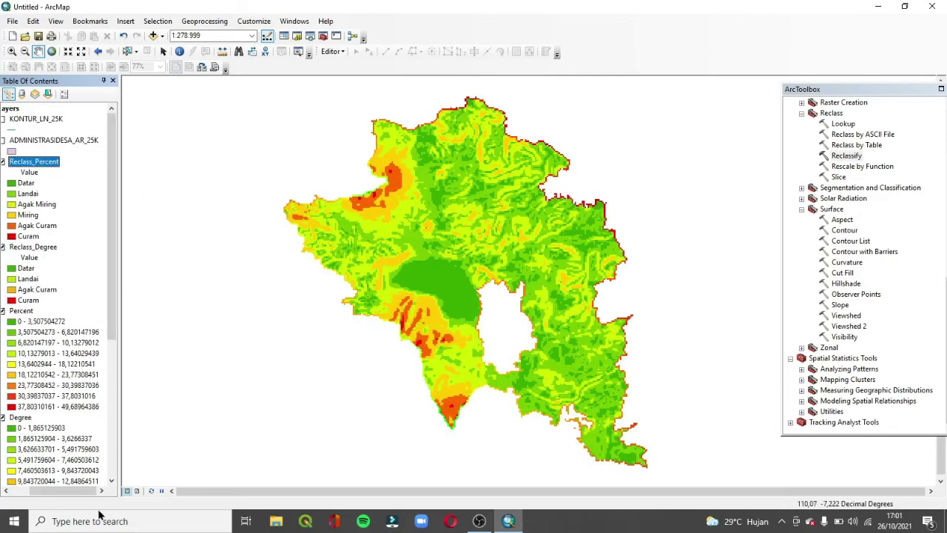
pyautogui.moveTo(74, 491); pyautogui.dragTo(48, 491)
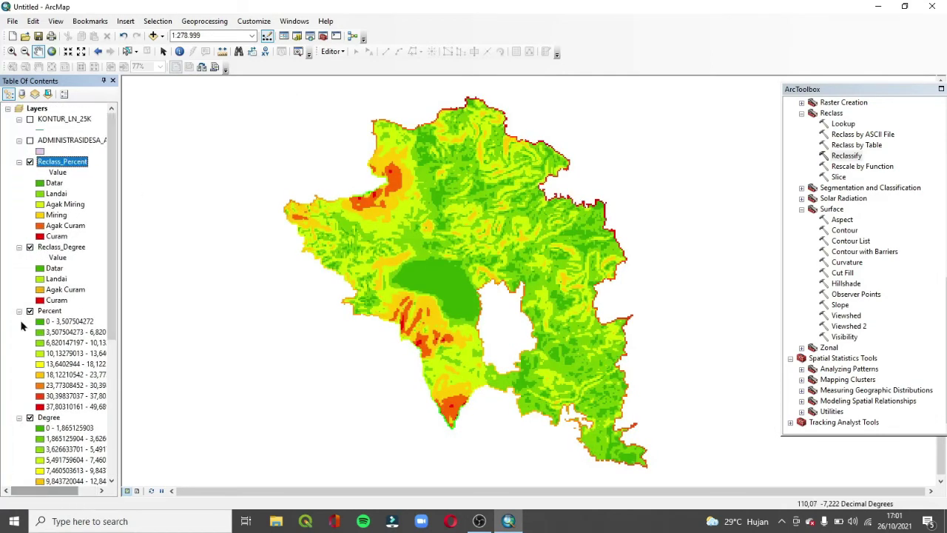
# Compare the Reclass_Percent map with Reclass_Degree by toggling its visibility, and examine the large central flat area up close.
pyautogui.click(30, 162)
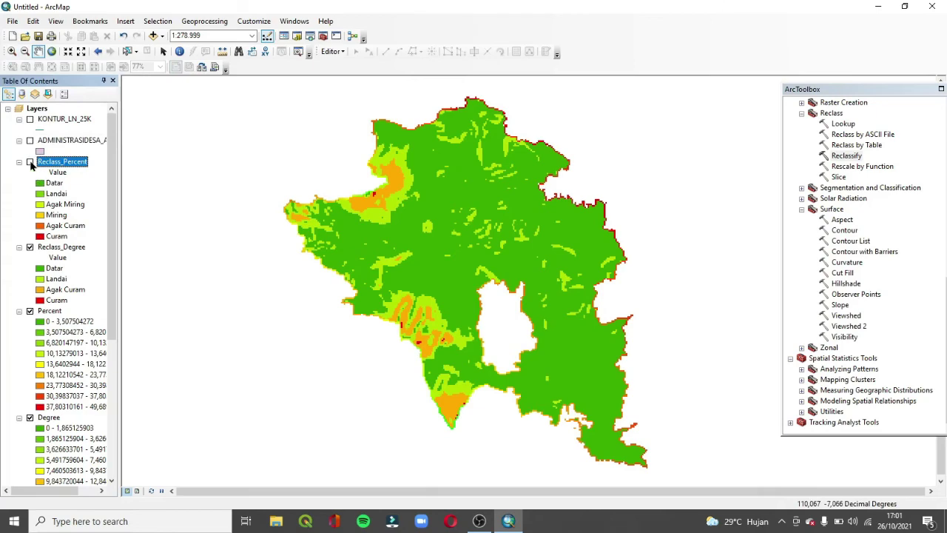
pyautogui.click(30, 163)
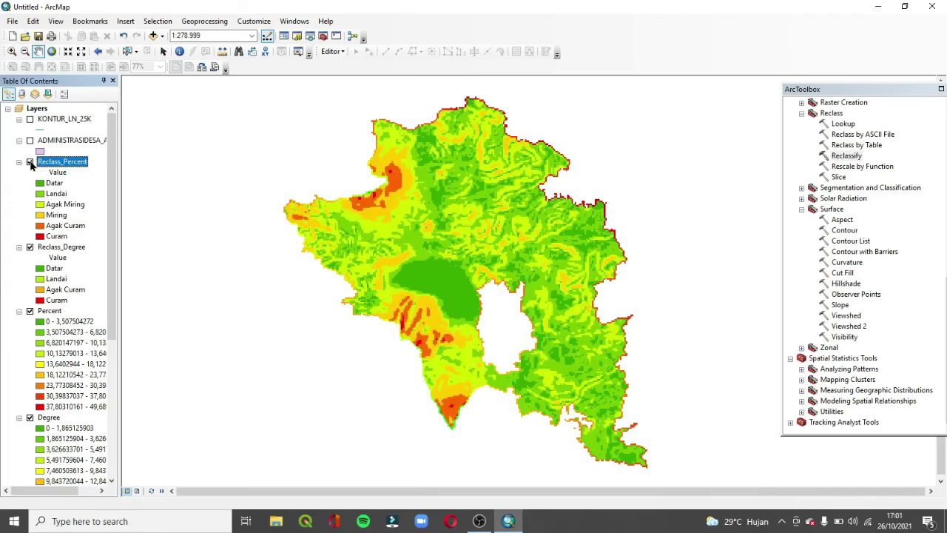
pyautogui.click(30, 162)
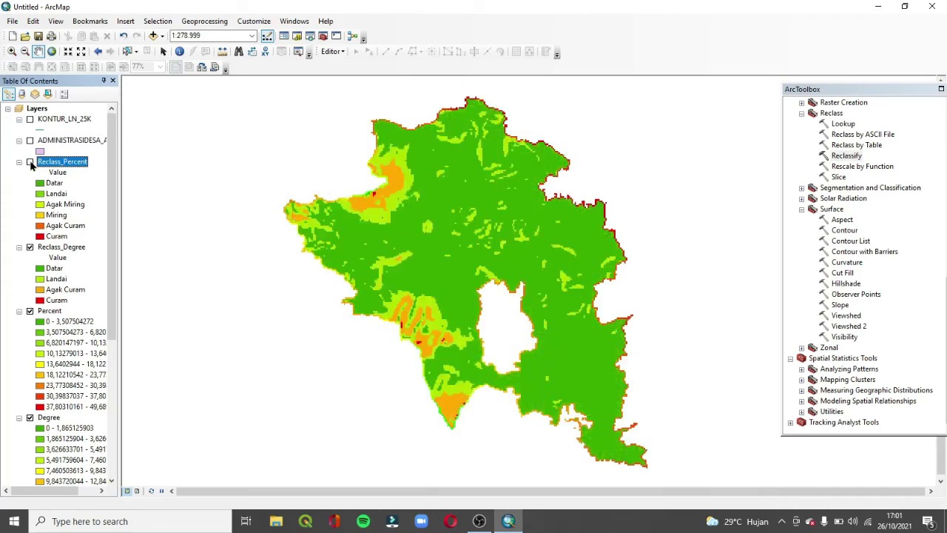
pyautogui.click(29, 163)
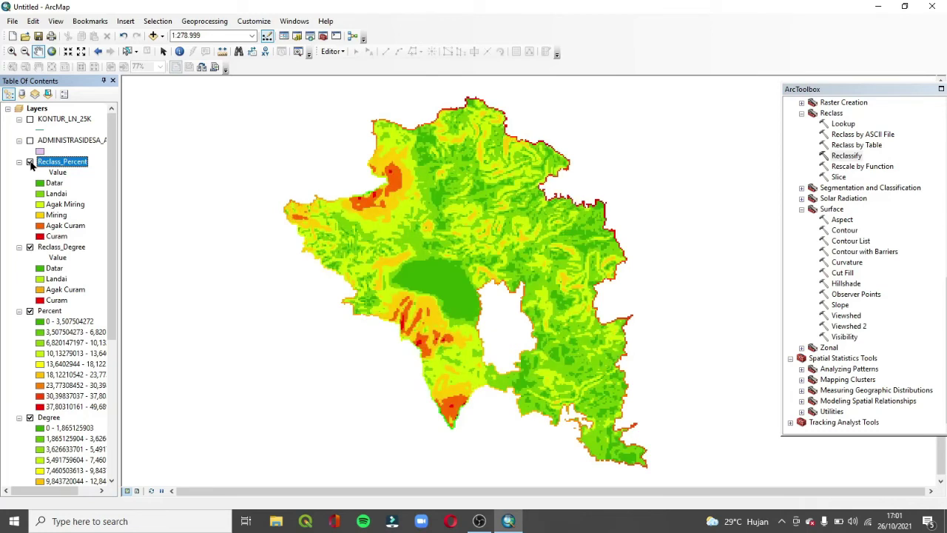
pyautogui.click(12, 53)
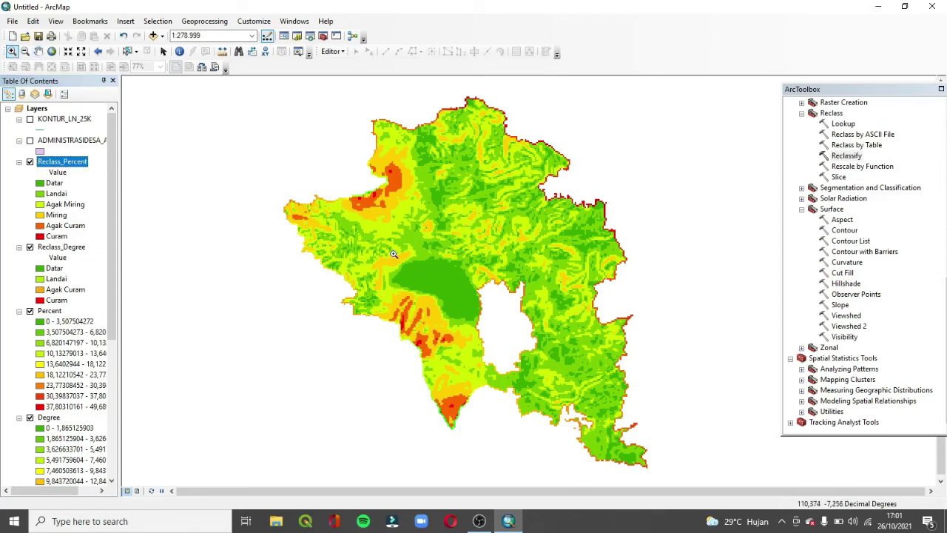
pyautogui.moveTo(387, 248); pyautogui.dragTo(521, 342)
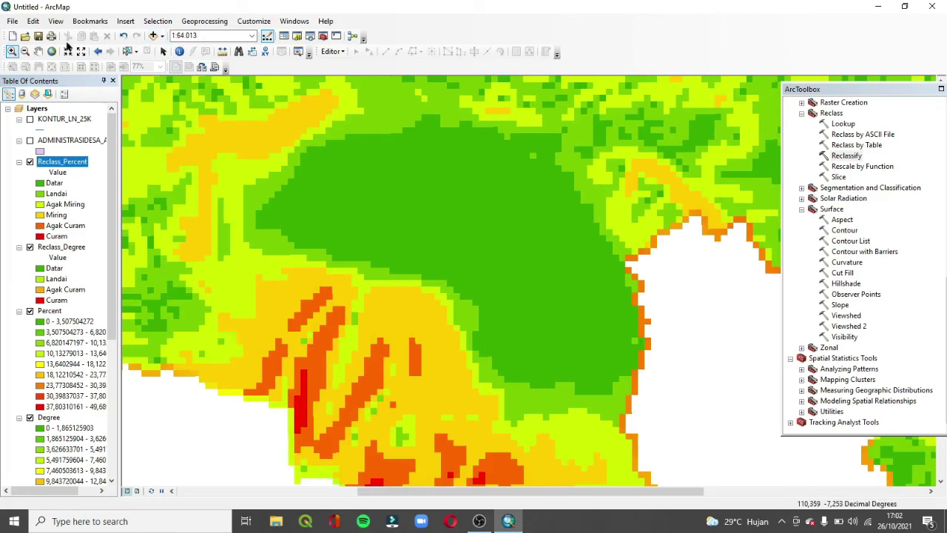
pyautogui.click(26, 51)
pyautogui.moveTo(355, 259); pyautogui.dragTo(574, 393)
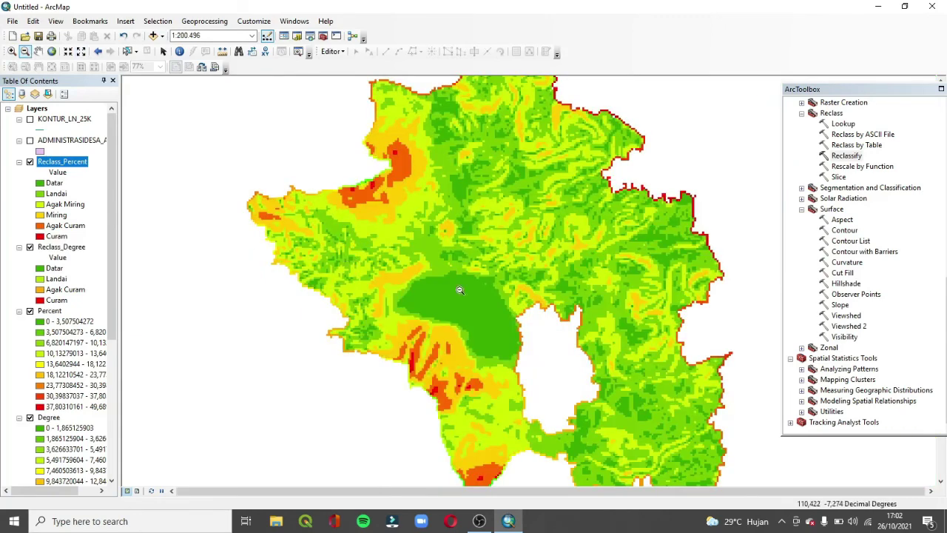
pyautogui.moveTo(556, 360); pyautogui.dragTo(408, 222)
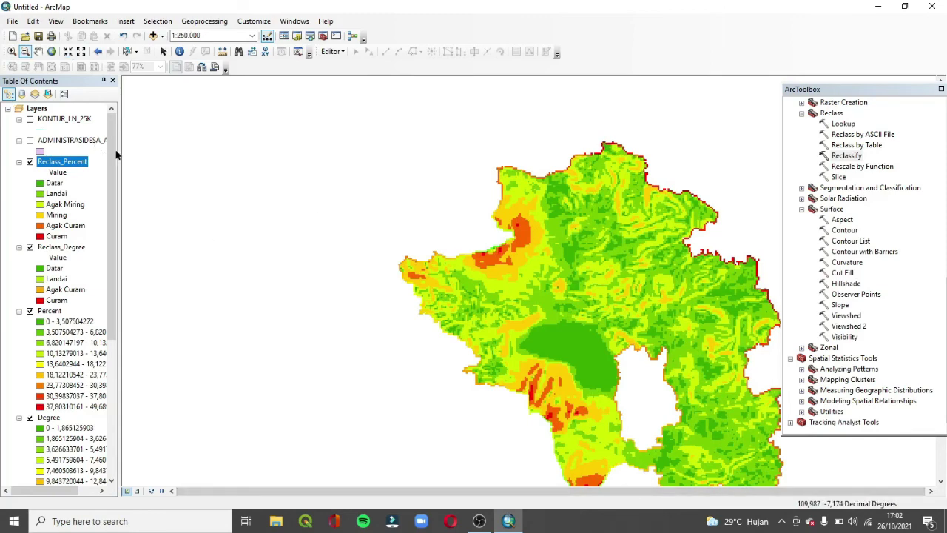
# Add the ADMINISTRASI_LN_25K.shp boundary lines from the Praktikum folder to the map.
pyautogui.click(153, 36)
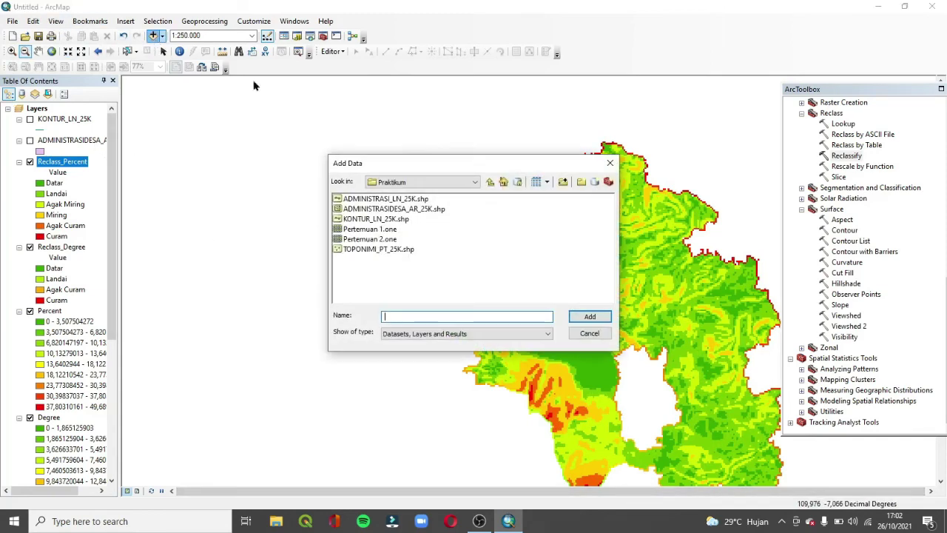
pyautogui.click(403, 200)
pyautogui.click(589, 316)
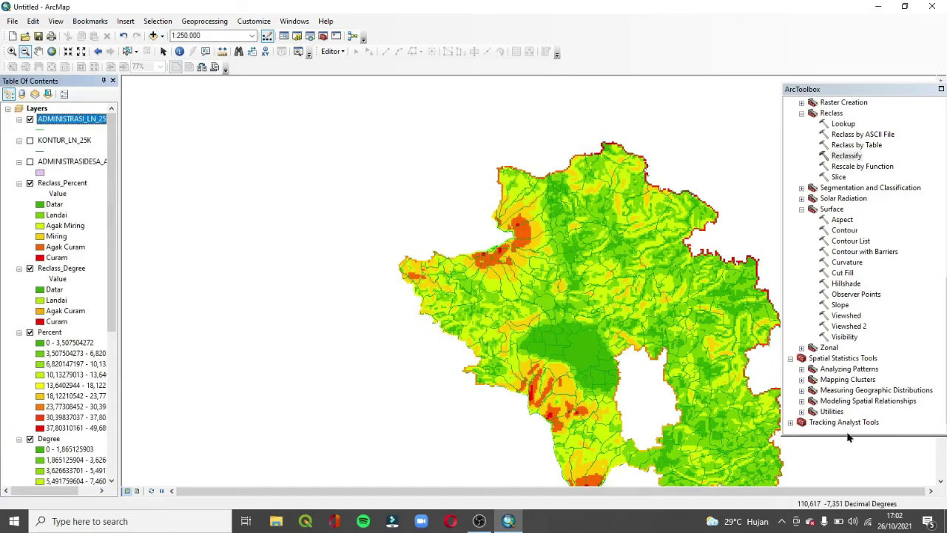
# Show the map at its full extent and close the ArcToolbox window.
pyautogui.click(52, 51)
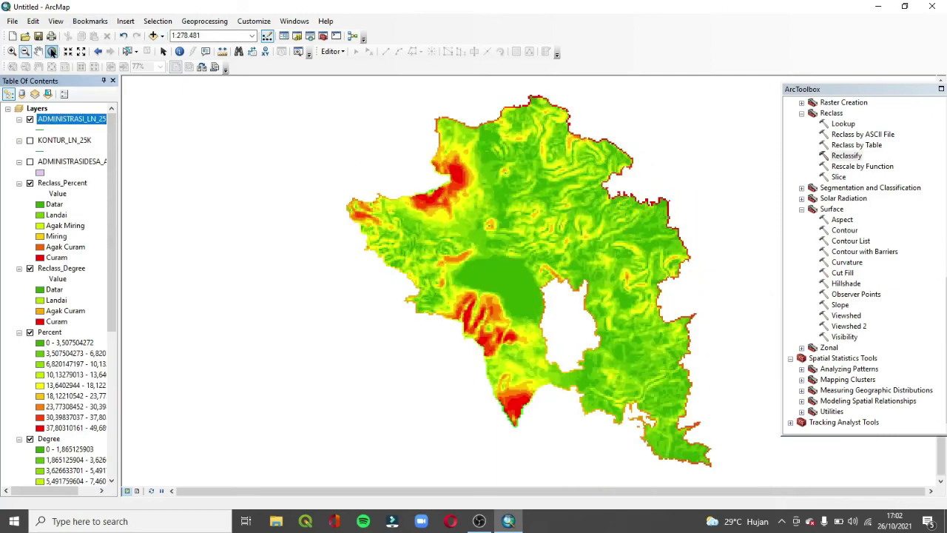
pyautogui.moveTo(439, 244); pyautogui.dragTo(562, 333)
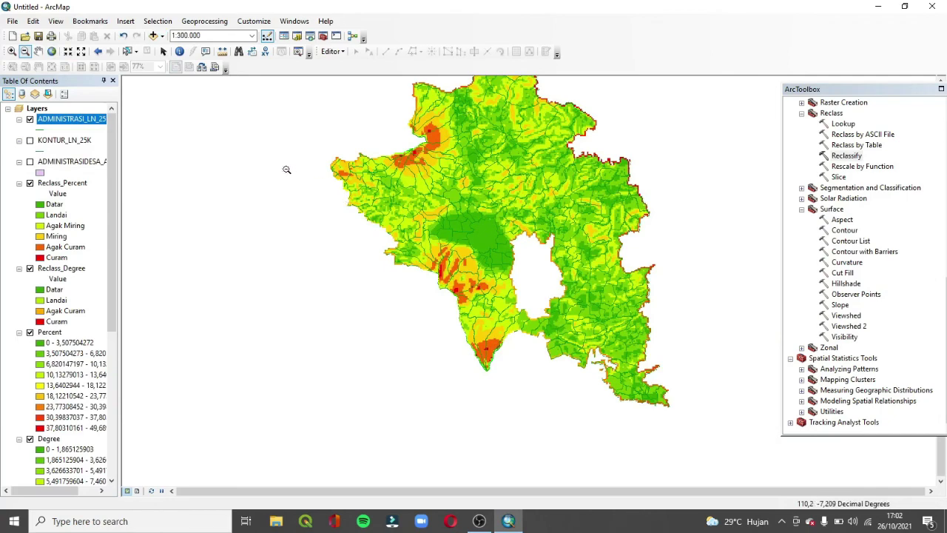
pyautogui.click(51, 50)
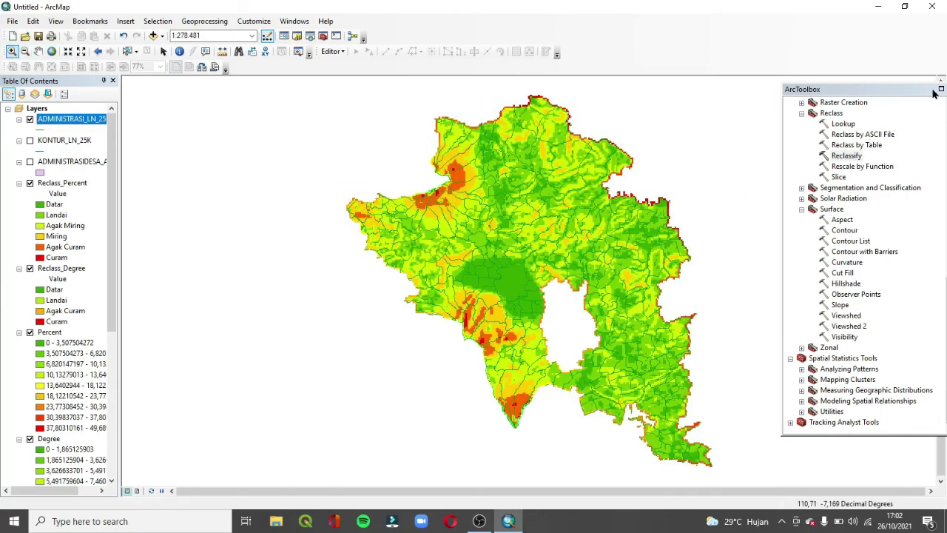
pyautogui.moveTo(934, 93); pyautogui.dragTo(830, 99)
pyautogui.click(850, 102)
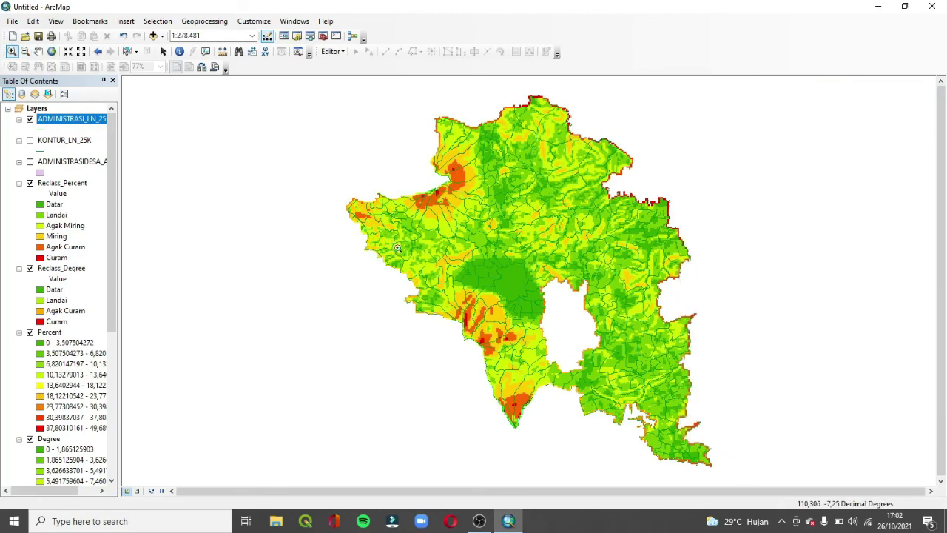
# Examine the administrative boundary lines over the percent slope classes around the large central flat area and the steep slopes below it.
pyautogui.moveTo(442, 240); pyautogui.dragTo(580, 362)
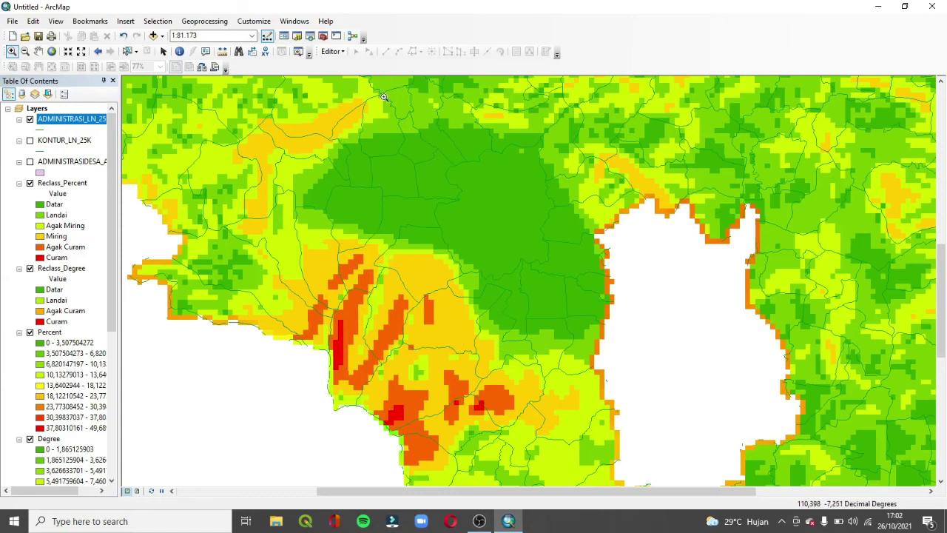
pyautogui.click(39, 52)
pyautogui.moveTo(357, 349); pyautogui.dragTo(339, 269)
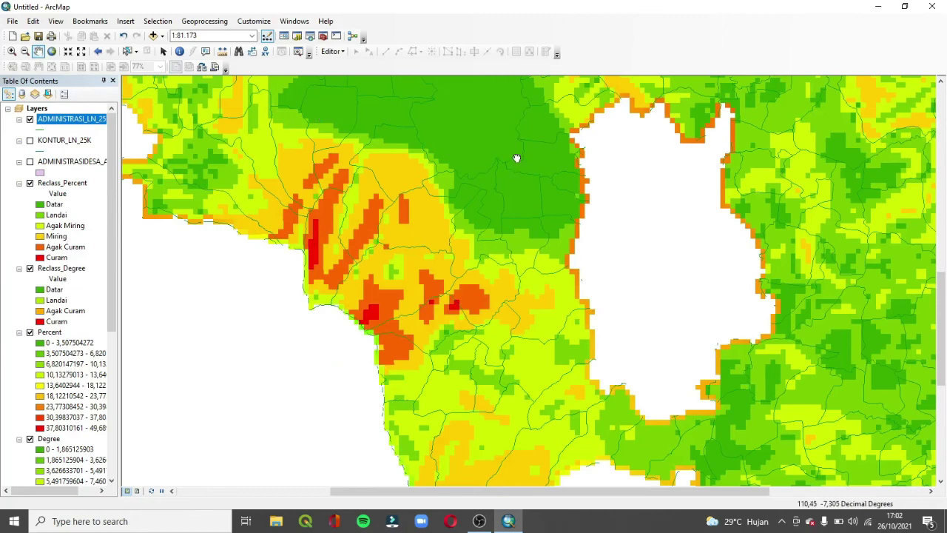
pyautogui.moveTo(516, 159); pyautogui.dragTo(513, 290)
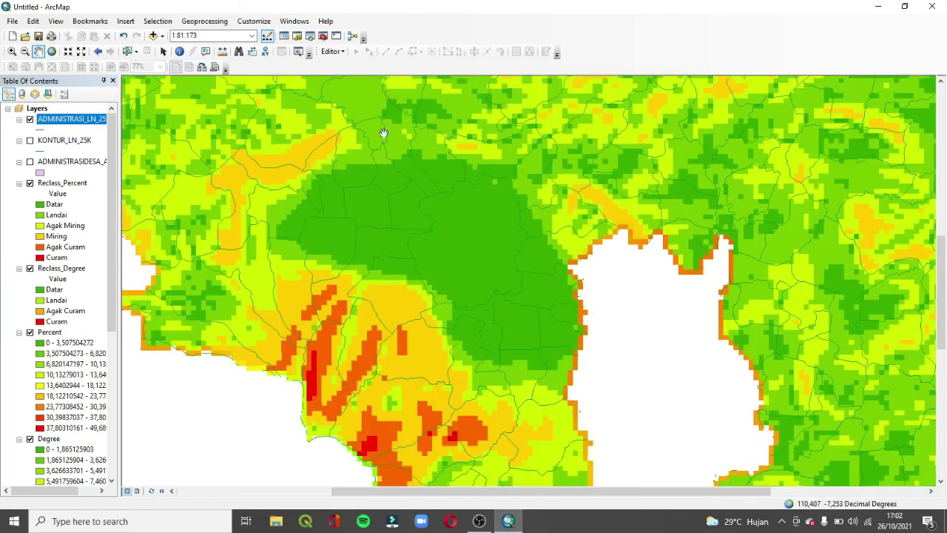
# Examine the percent slope classes across the full map extent, up close at the northwestern steep slopes, and around the southern tip.
pyautogui.click(51, 50)
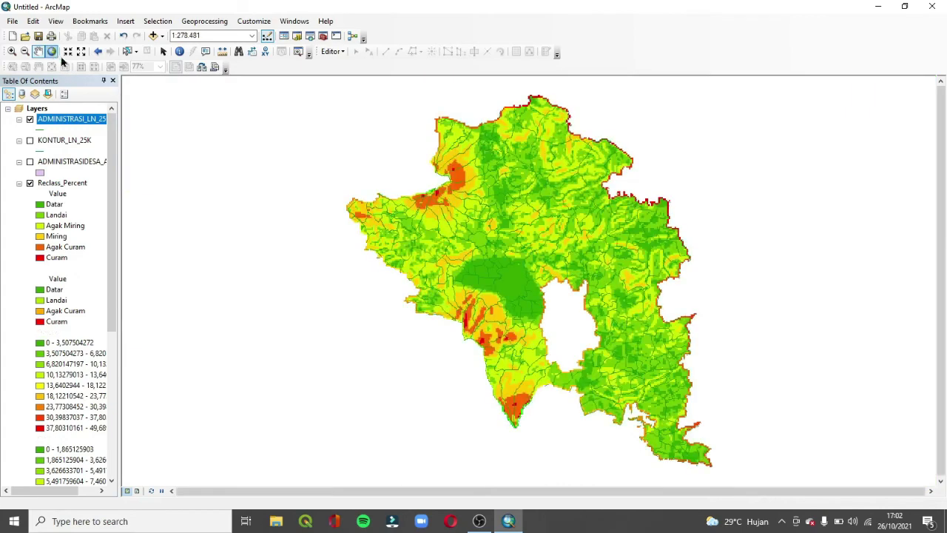
pyautogui.moveTo(488, 222); pyautogui.dragTo(456, 227)
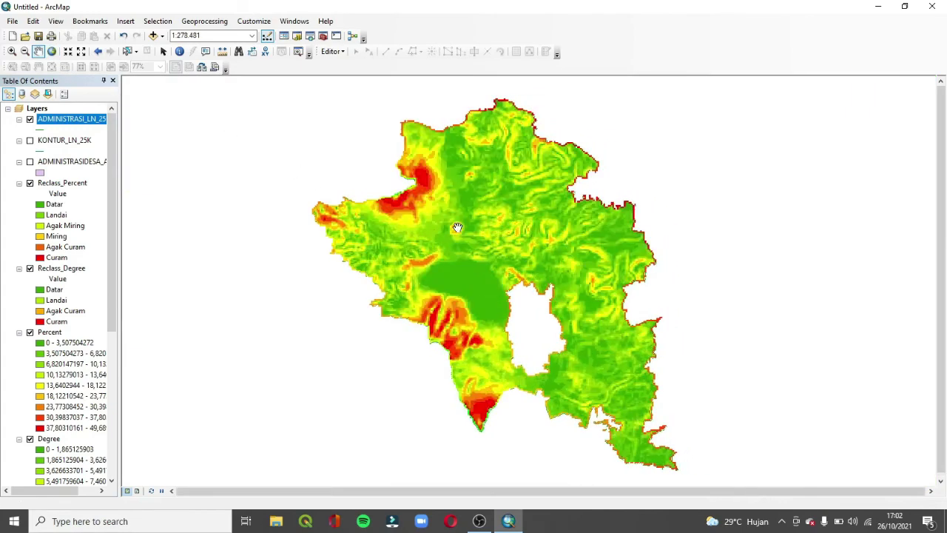
pyautogui.click(12, 50)
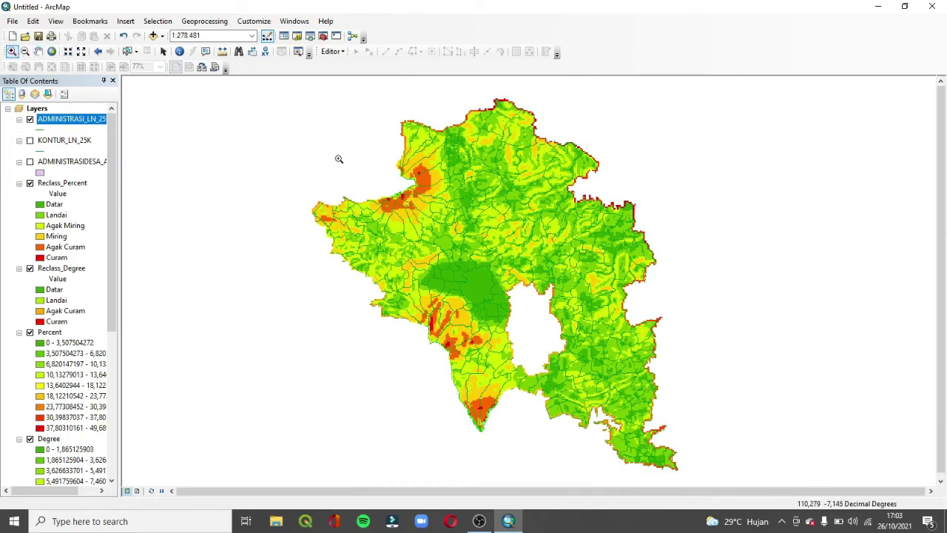
pyautogui.moveTo(333, 153); pyautogui.dragTo(481, 231)
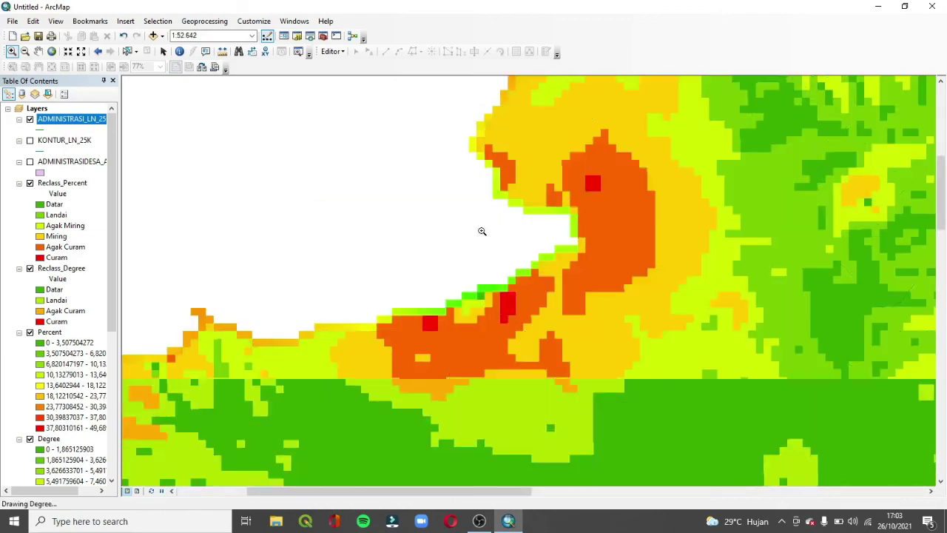
pyautogui.click(51, 51)
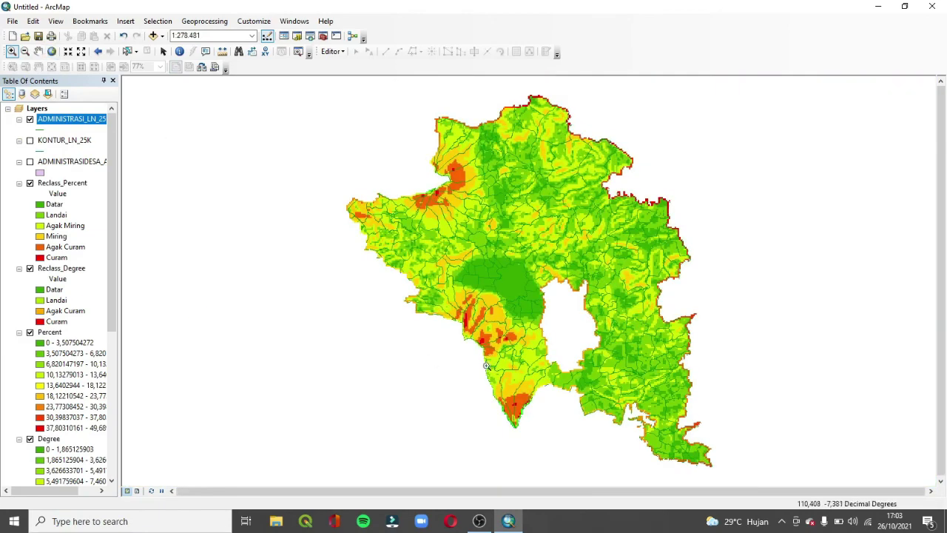
pyautogui.moveTo(480, 378); pyautogui.dragTo(554, 436)
# Save the map as a new ArcMap document named Acara 5 in the Semester 5 folder.
pyautogui.click(13, 21)
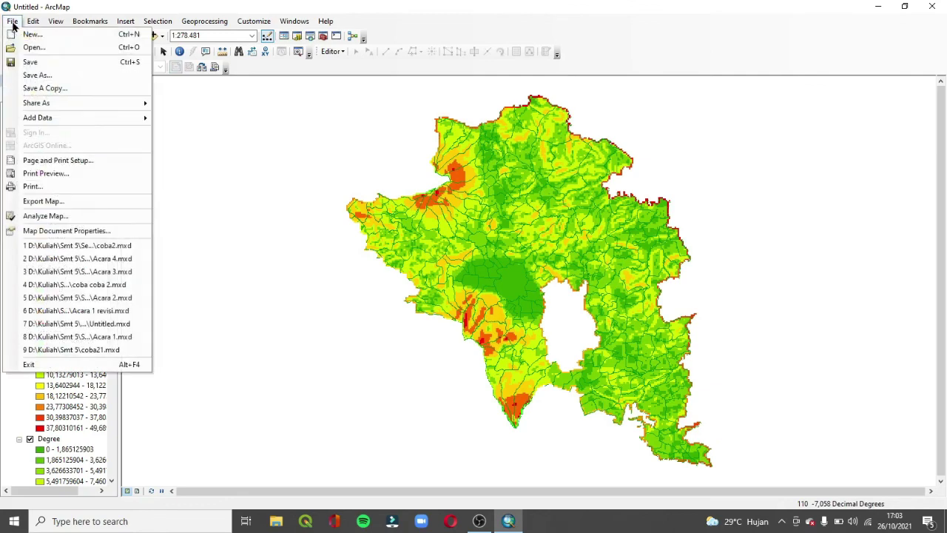
pyautogui.click(41, 78)
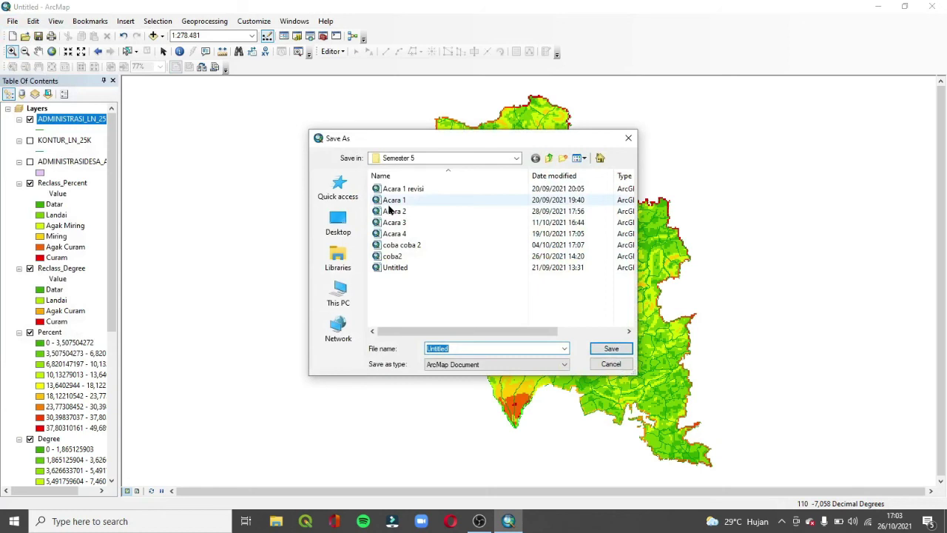
pyautogui.write('Acar')
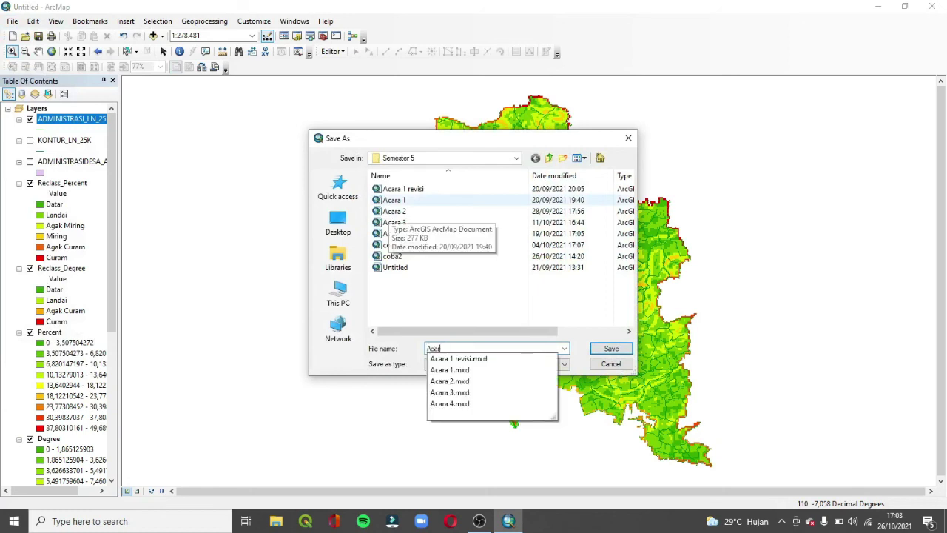
pyautogui.write('a 5')
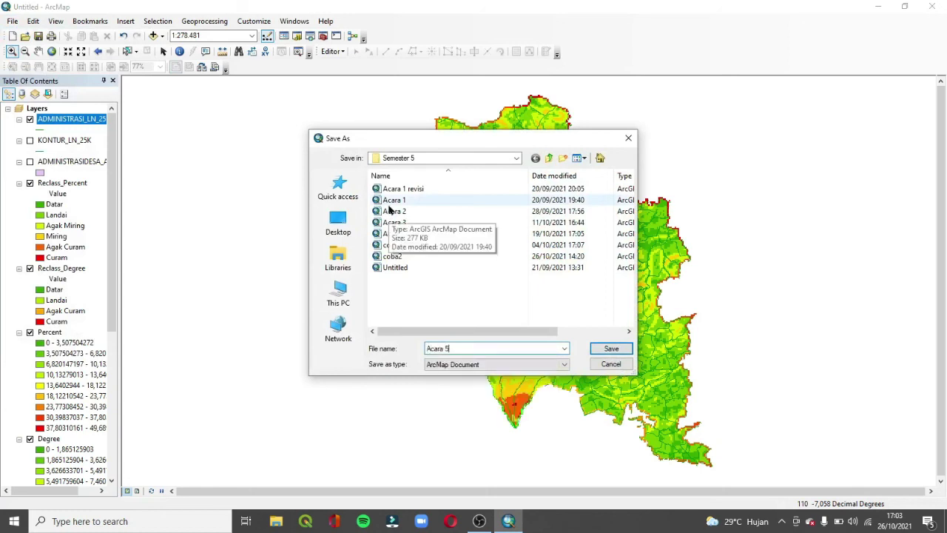
pyautogui.click(612, 350)
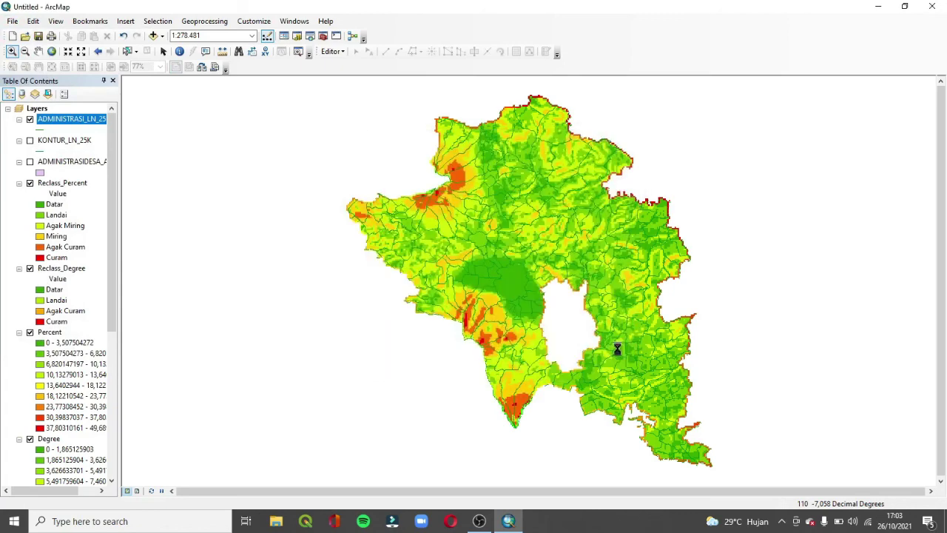